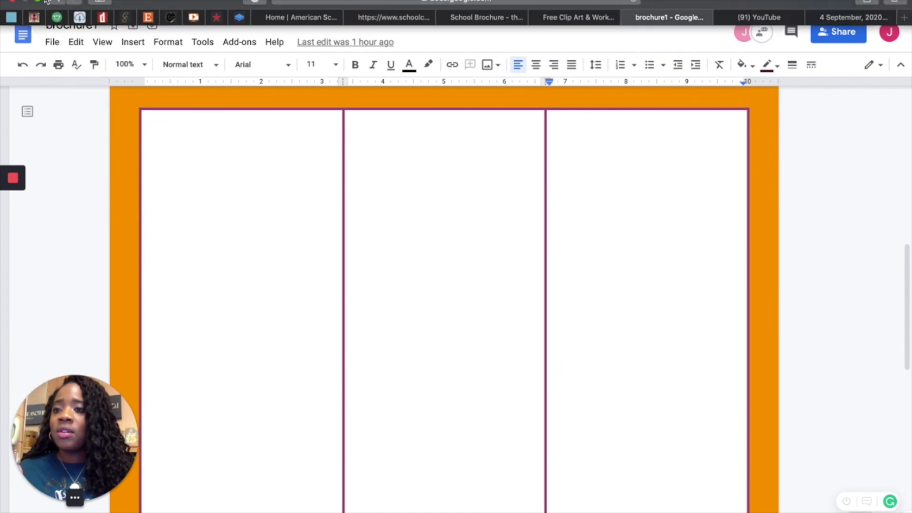
Leave the brochure document and view the sample "Meet the School Counselor" flyer image full screen.
left_click(40, 2)
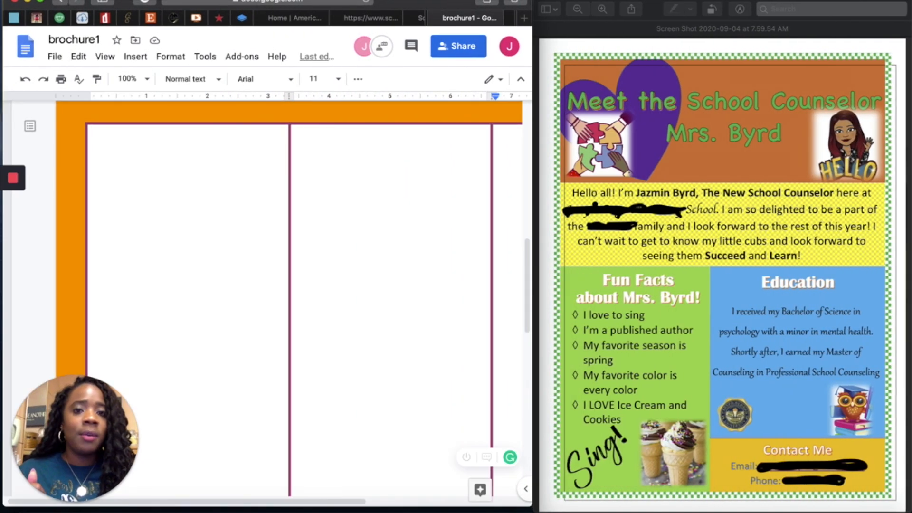
left_click(570, 1)
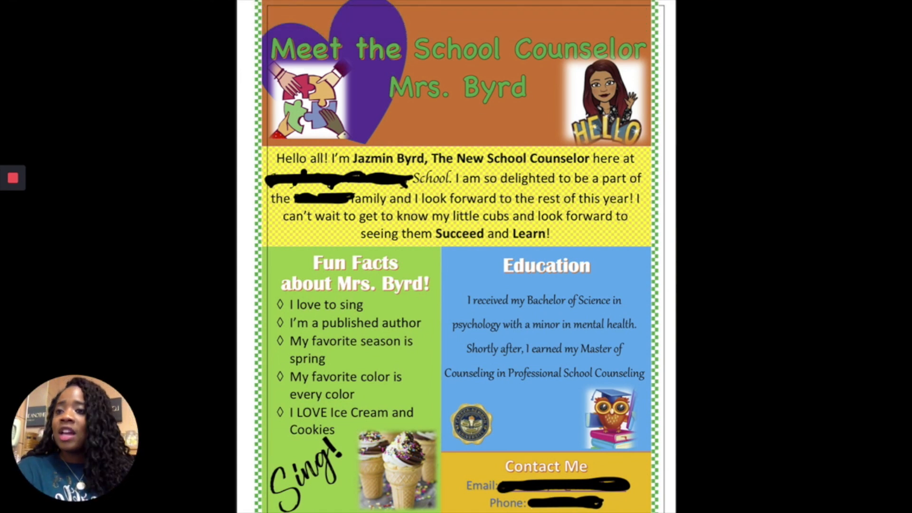
left_click(40, 5)
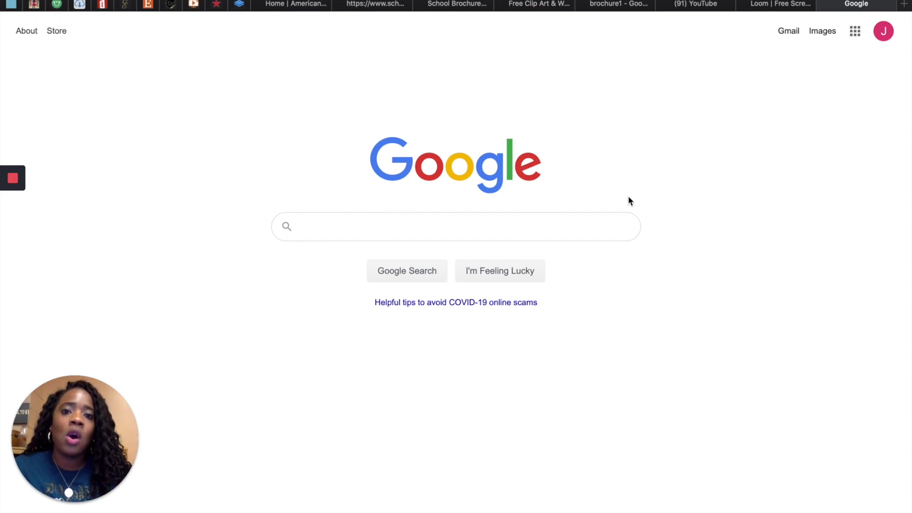
Go to Google Docs from the Google home page and create a blank document.
left_click(856, 33)
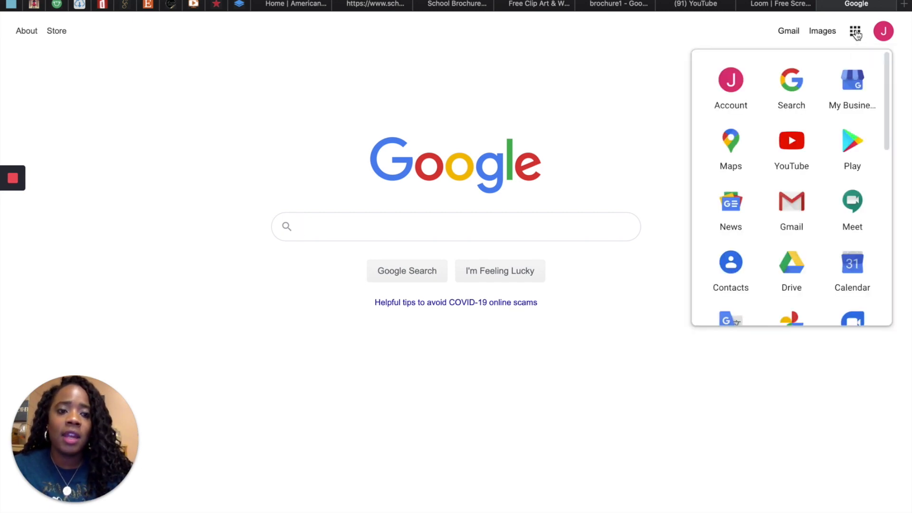
scroll(819, 152, "down", 6)
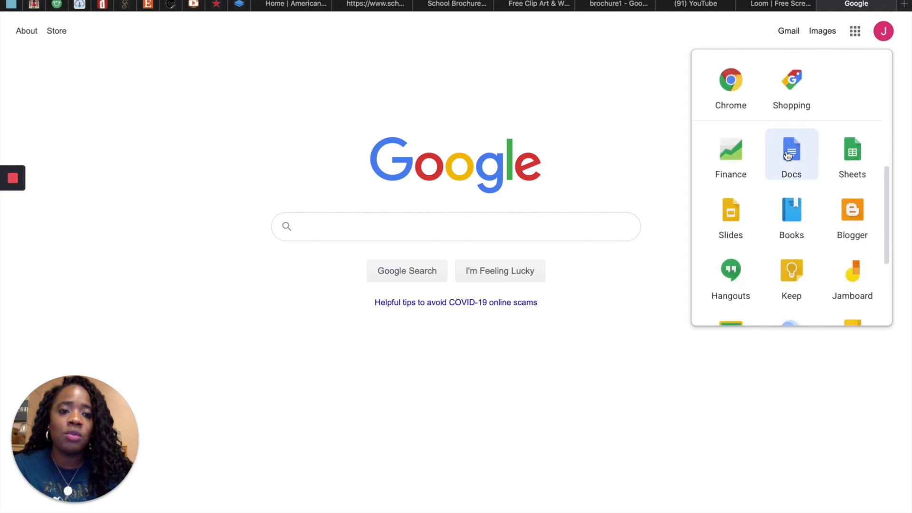
left_click(789, 155)
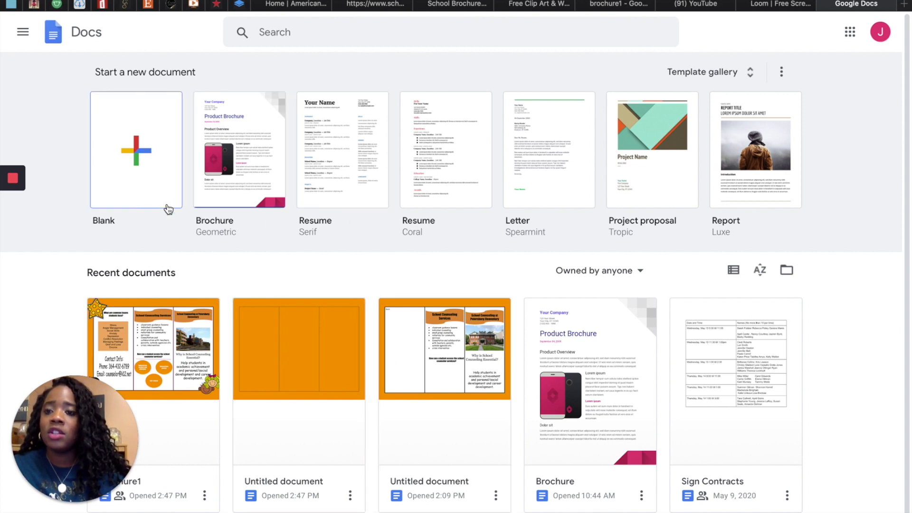
left_click(138, 152)
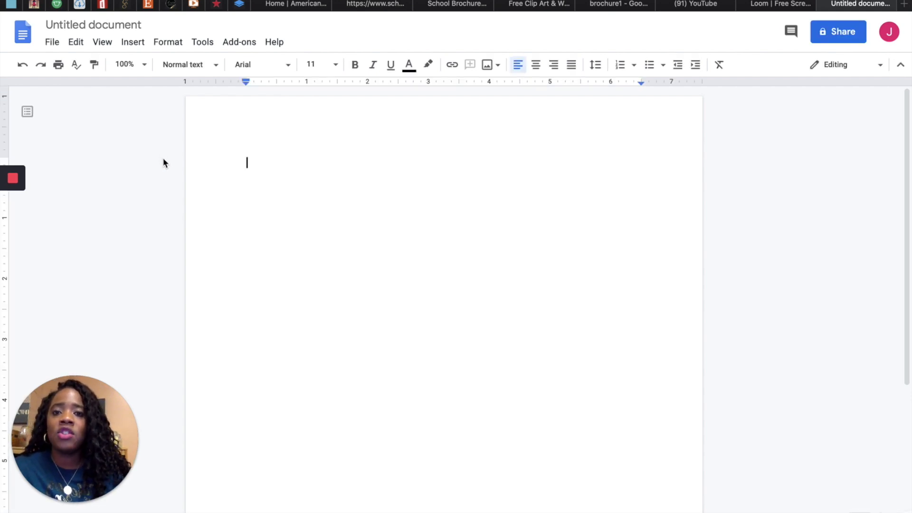
scroll(162, 161, "down", 5)
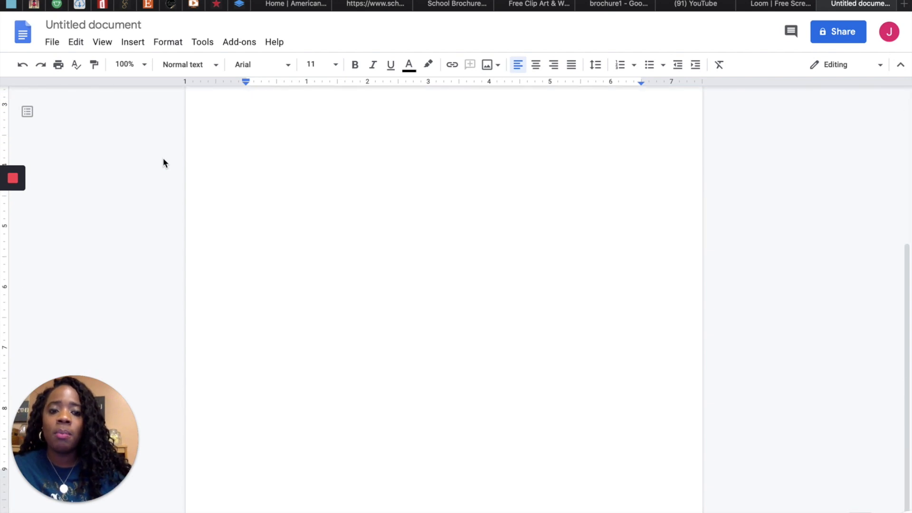
scroll(349, 272, "up", 5)
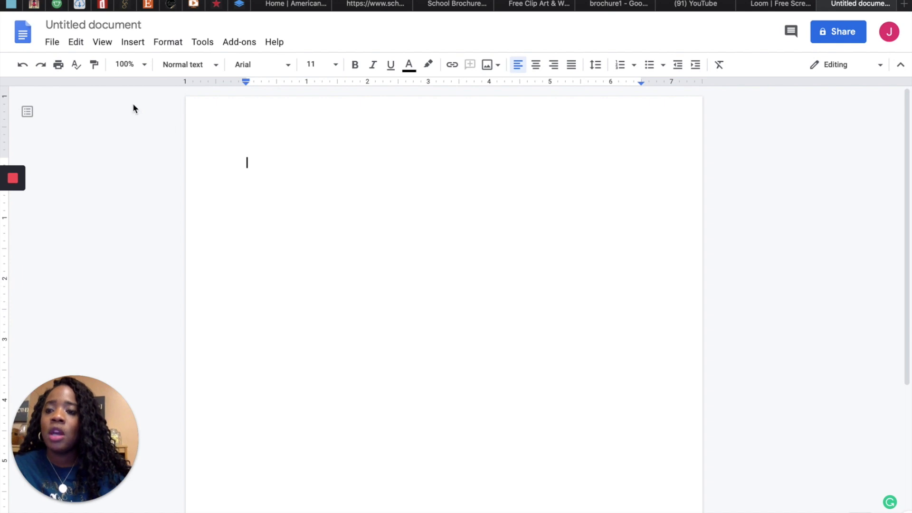
left_click_drag(76, 418, 838, 418)
Open the document's page setup and set the orientation to landscape.
left_click(50, 41)
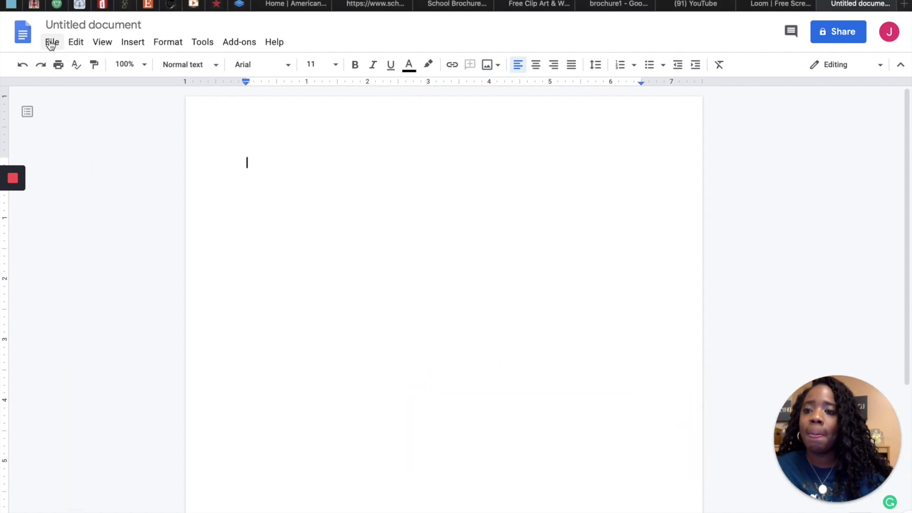
left_click(51, 43)
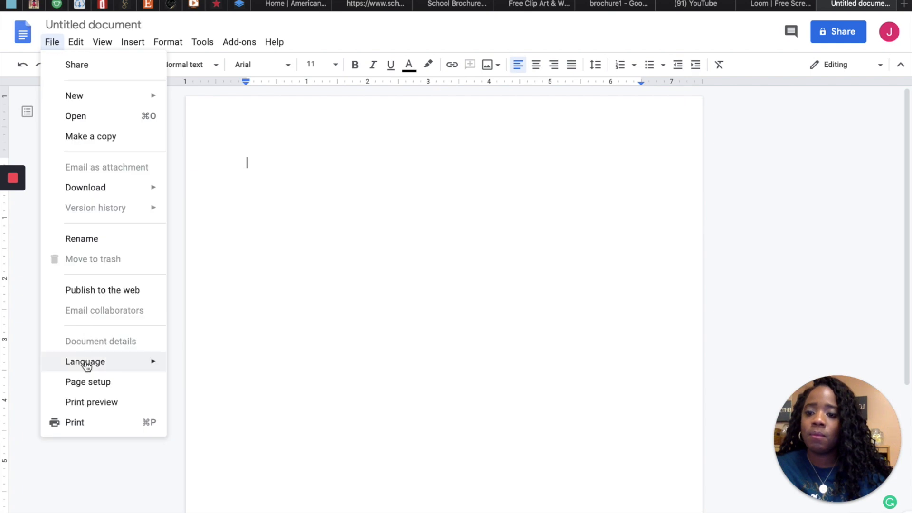
left_click(84, 386)
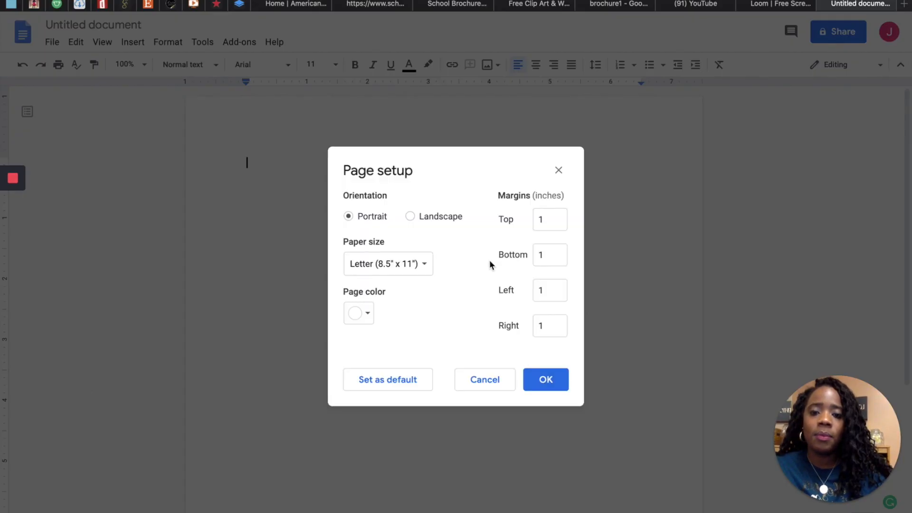
left_click(409, 216)
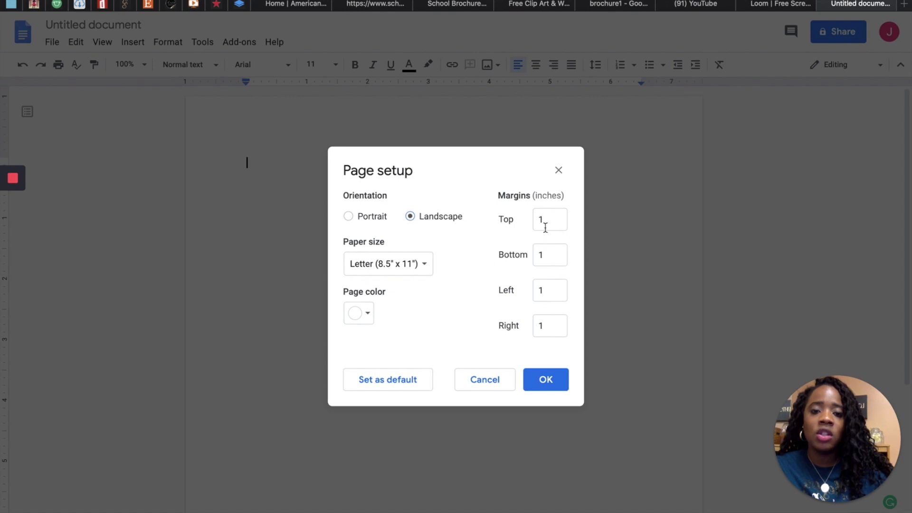
Set the top, bottom, left and right page margins to .5 inches each.
left_click_drag(549, 220, 510, 219)
type(".5")
double_click(554, 254)
key("BackSpace")
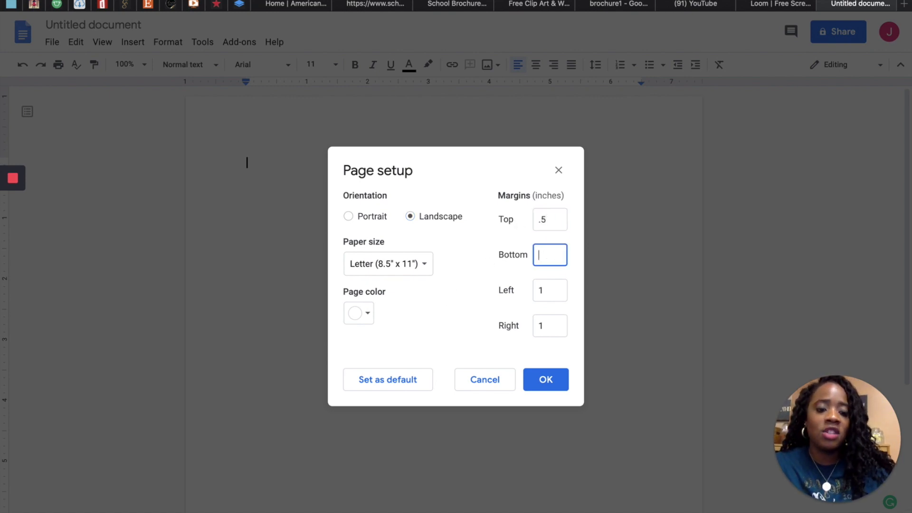
double_click(552, 295)
key("BackSpace")
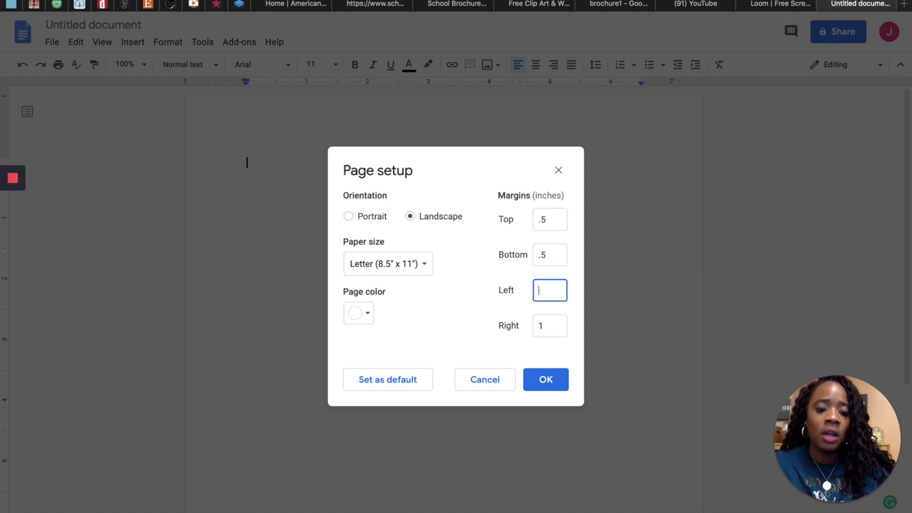
type(".5")
double_click(553, 328)
key("BackSpace")
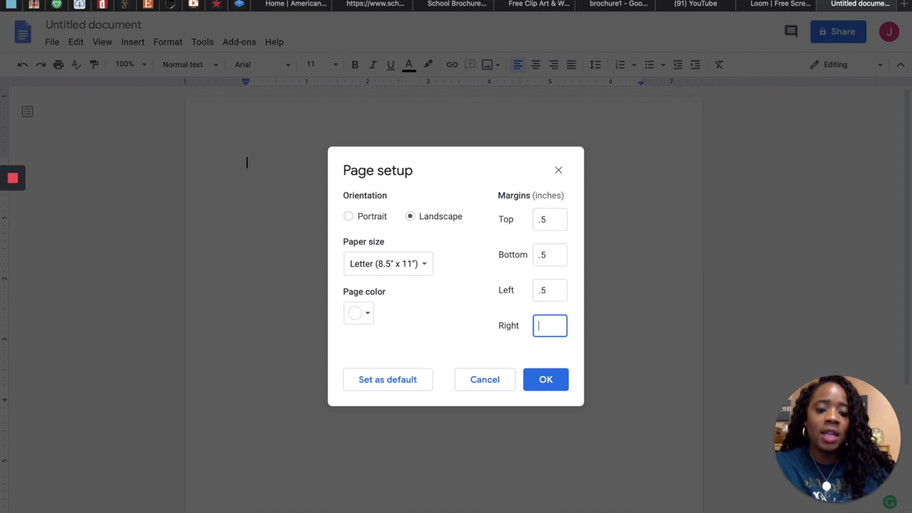
type(".5")
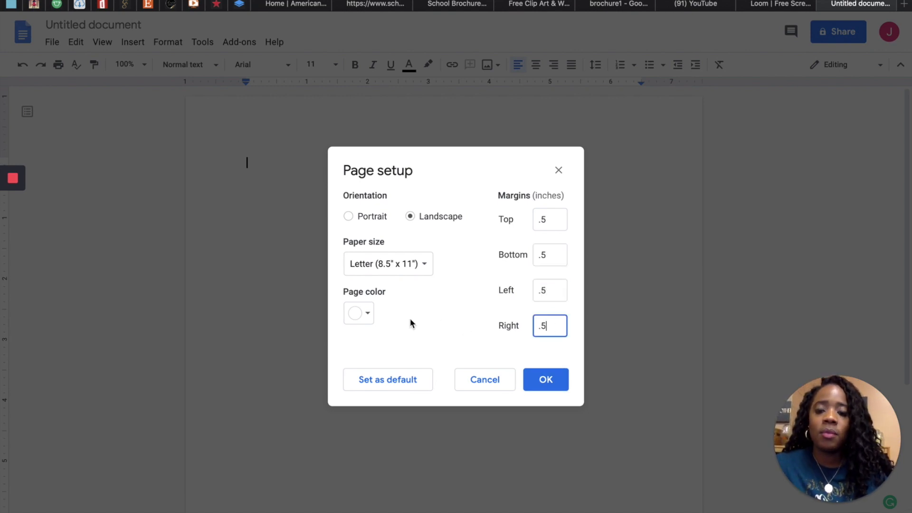
Choose orange as the page color and apply the page setup.
left_click(367, 317)
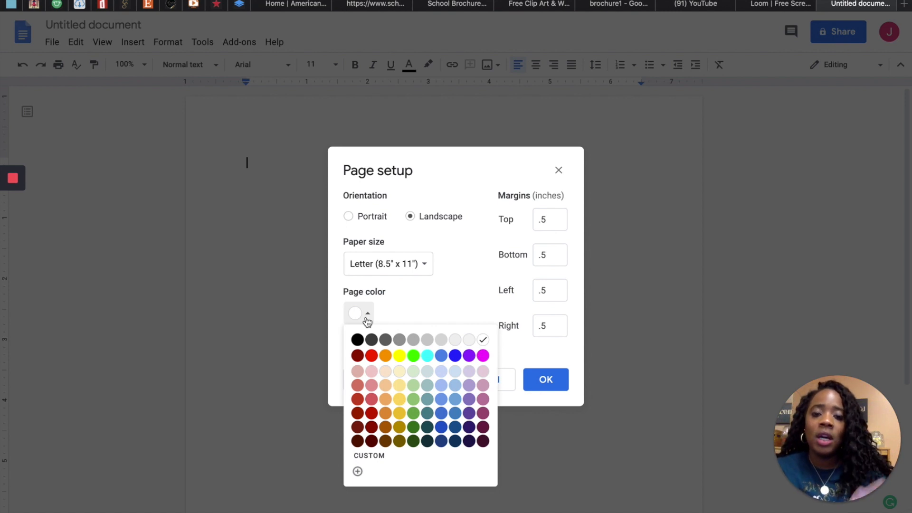
left_click(386, 356)
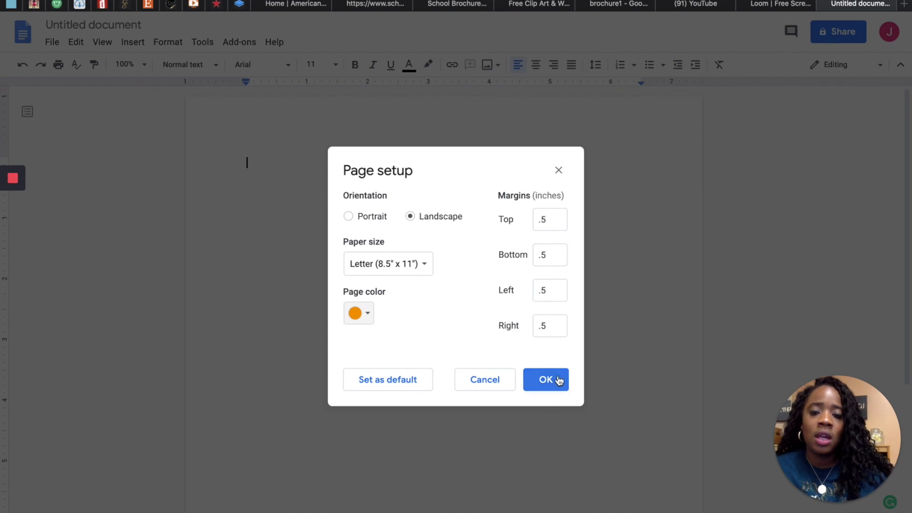
left_click(549, 380)
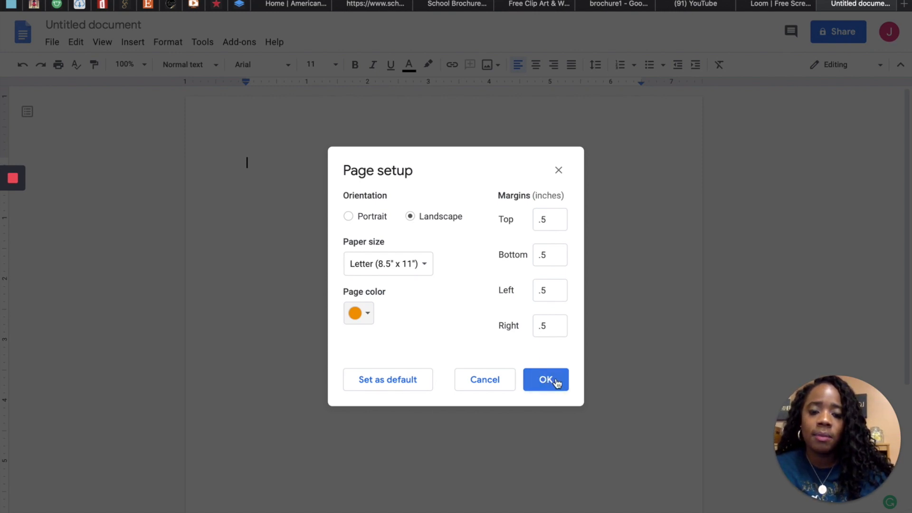
left_click(556, 381)
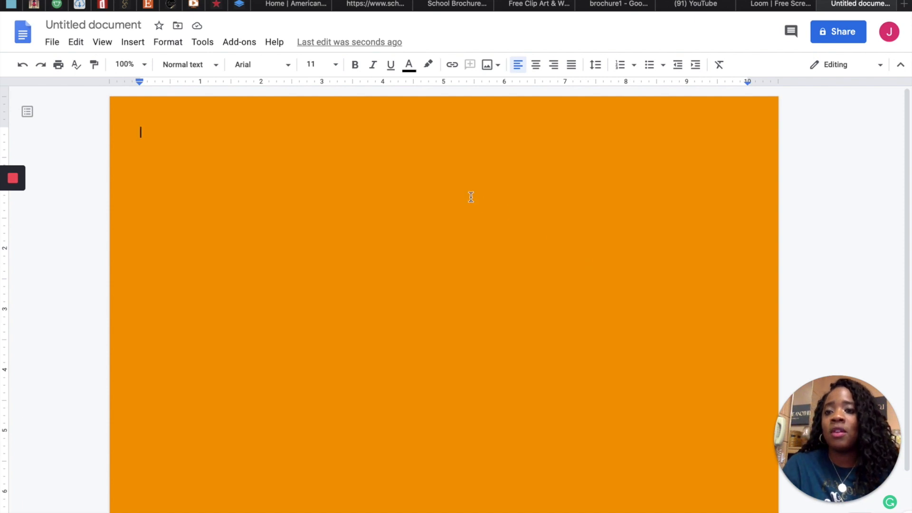
Insert a table with three columns and one row at the start of the document.
left_click(133, 43)
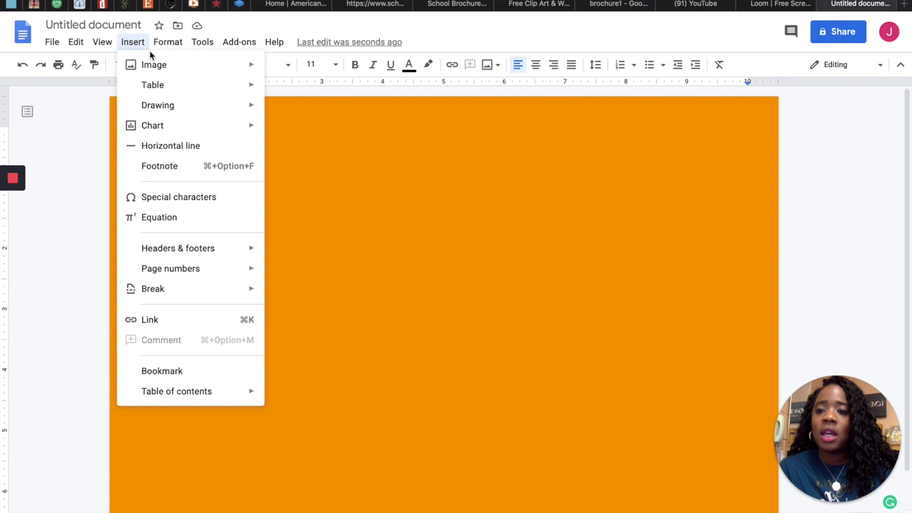
mouse_move(183, 93)
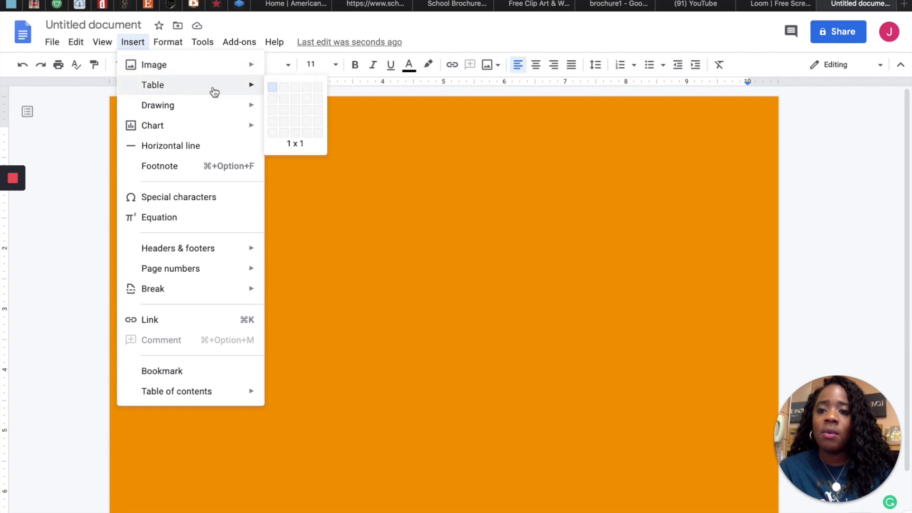
left_click(296, 88)
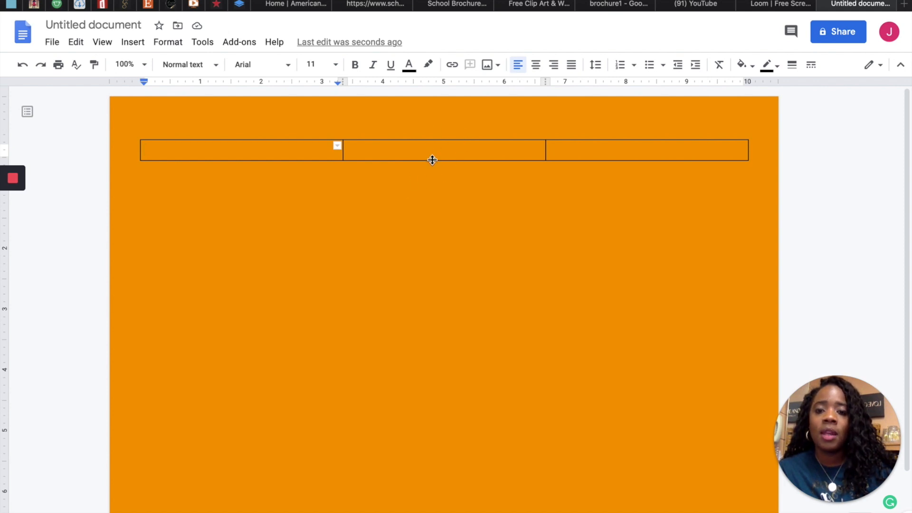
Stretch the table's row down to about the 7-inch mark so its three columns nearly fill the page.
left_click_drag(433, 160, 432, 160)
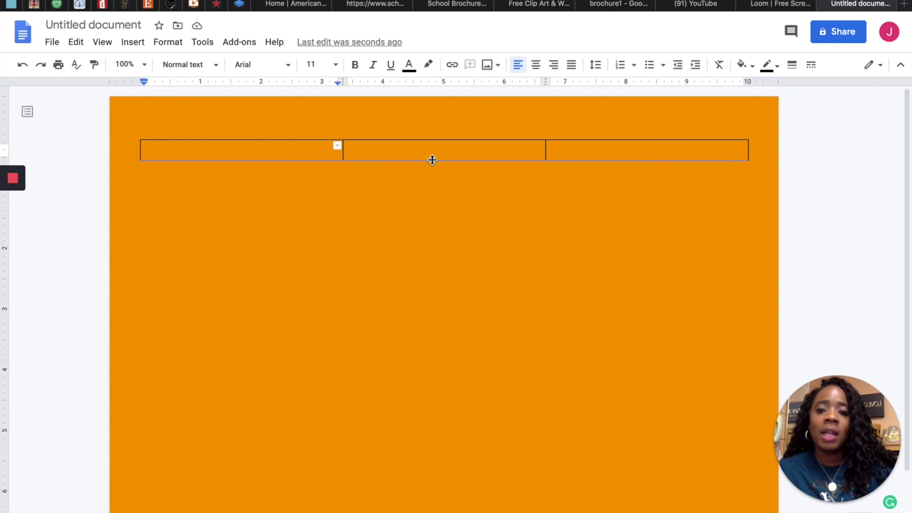
left_click_drag(432, 161, 363, 512)
scroll(366, 504, "down", 3)
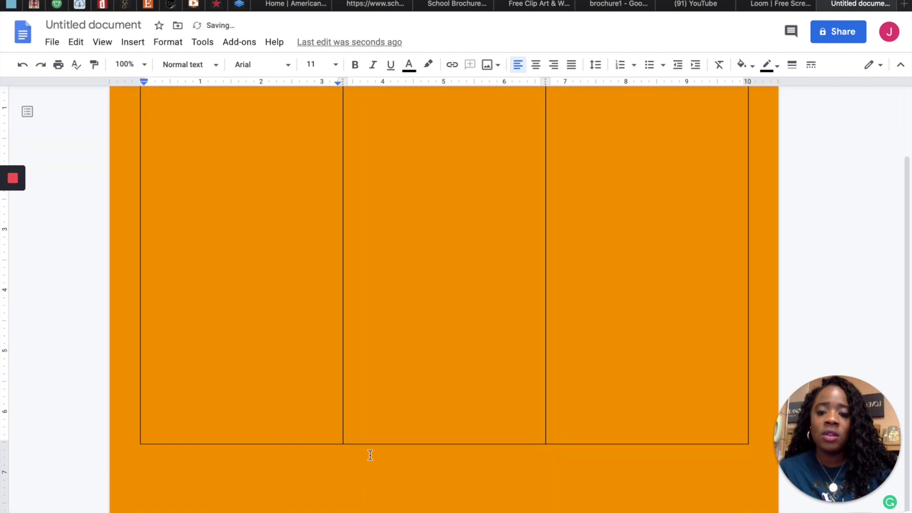
left_click_drag(373, 444, 373, 480)
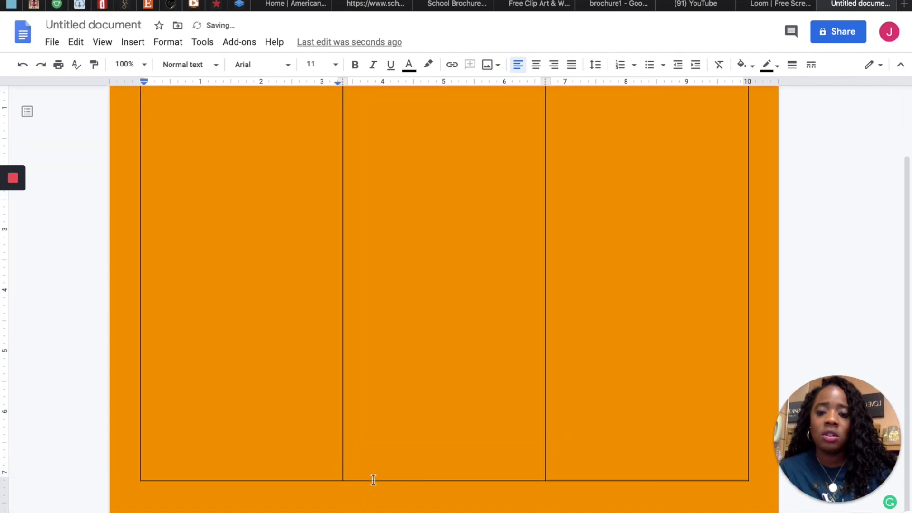
scroll(373, 481, "up", 3)
scroll(373, 481, "down", 3)
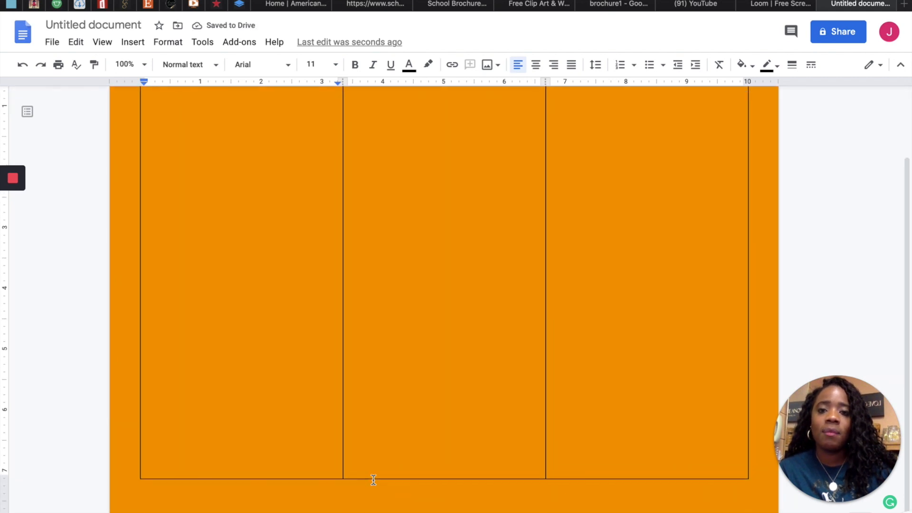
Fine-tune the position of the table's lower border so the three columns fit within the first page.
left_click_drag(415, 480, 415, 499)
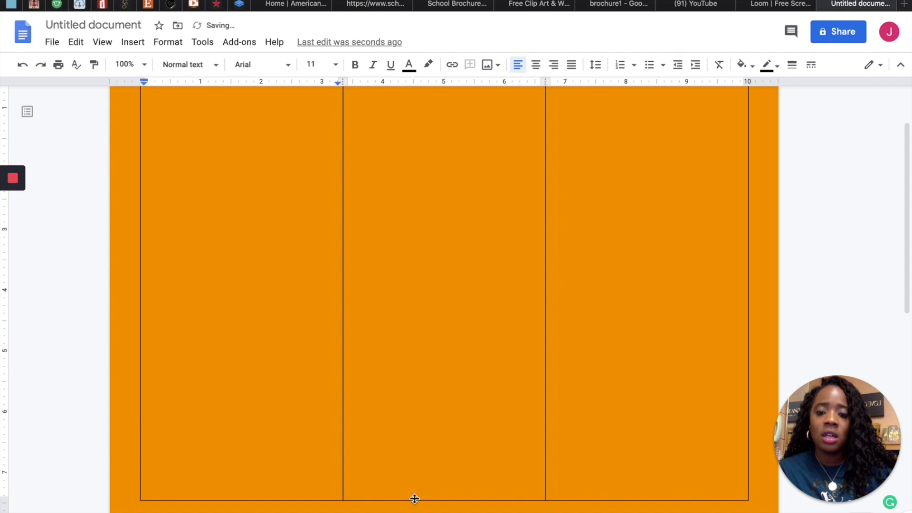
scroll(429, 424, "up", 10)
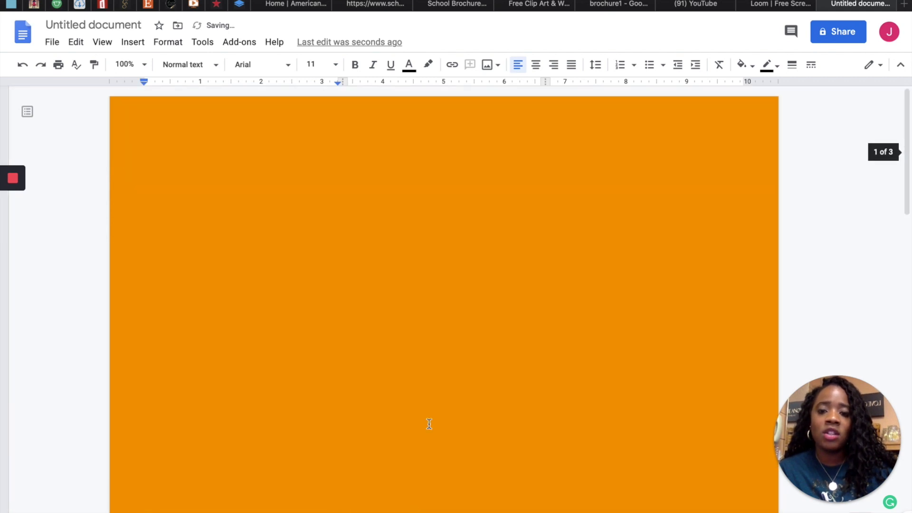
scroll(433, 507, "down", 10)
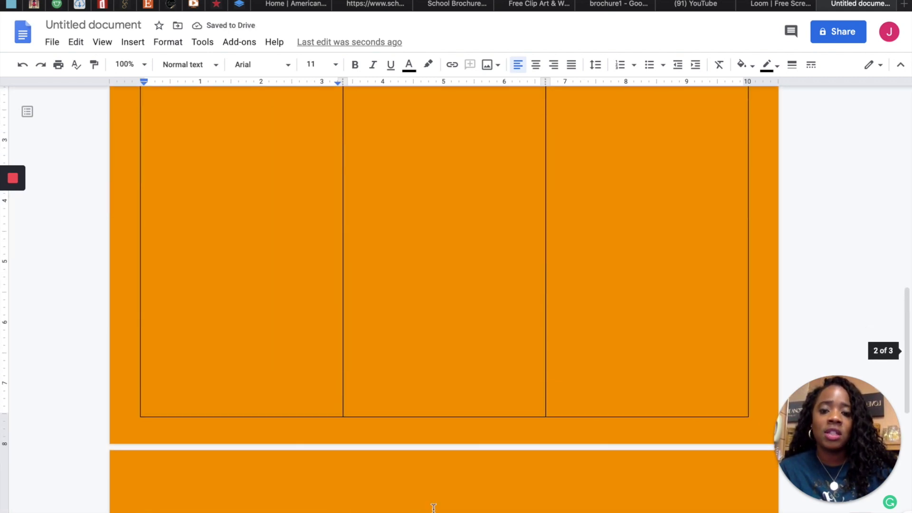
scroll(433, 507, "up", 1)
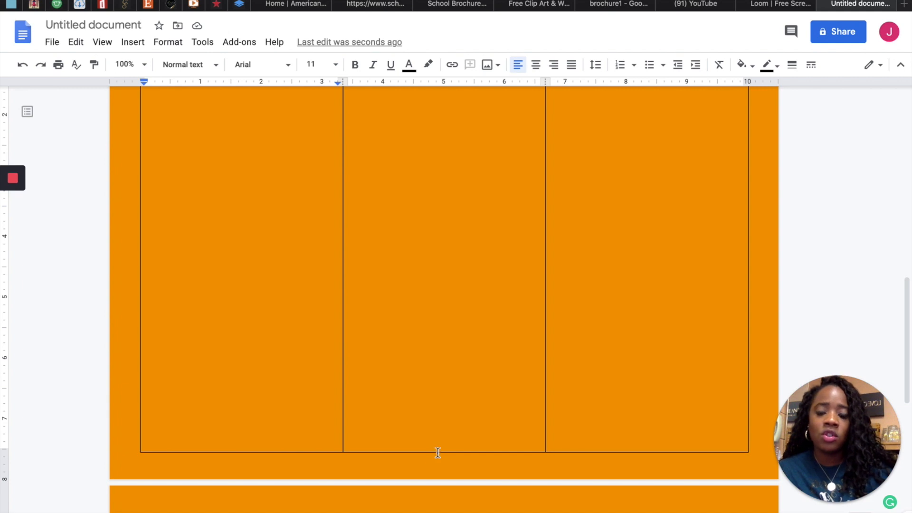
left_click_drag(429, 452, 428, 434)
scroll(428, 434, "up", 15)
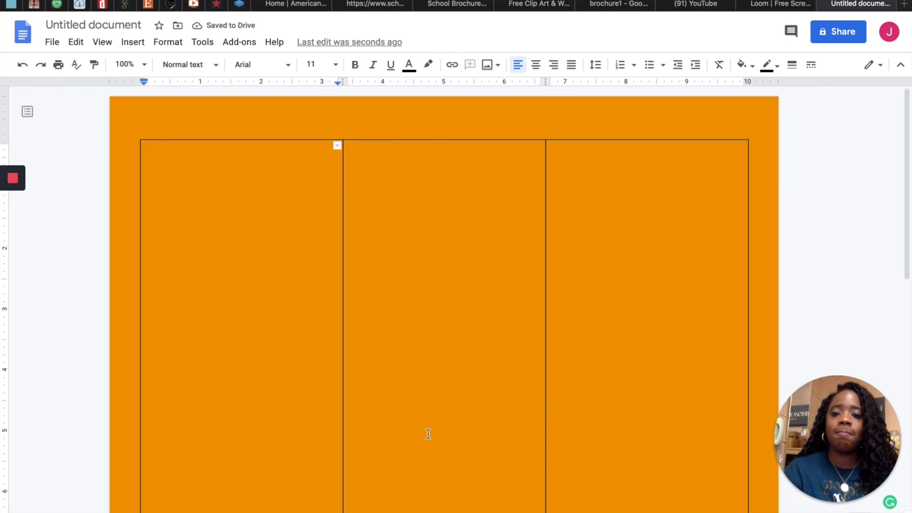
Try an orange table border that blends into the page, and undo the border color change.
scroll(428, 433, "down", 3)
scroll(429, 434, "up", 2)
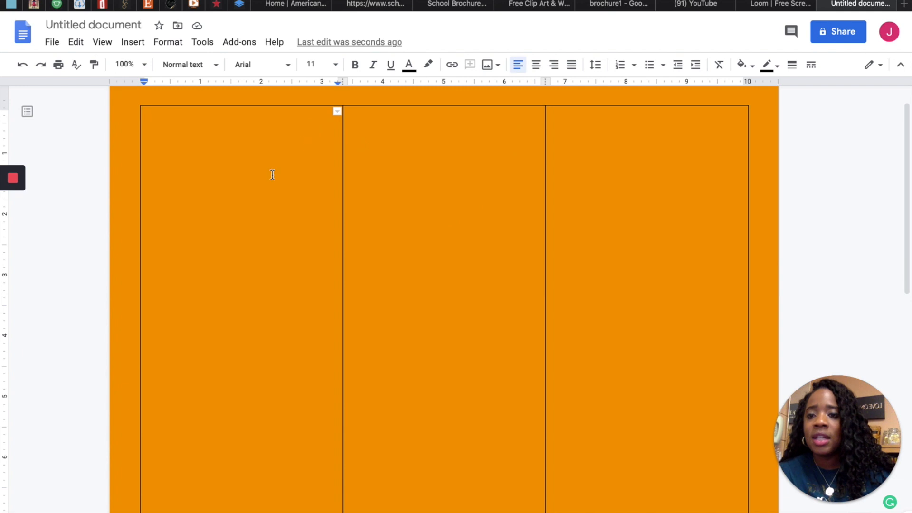
right_click(205, 171)
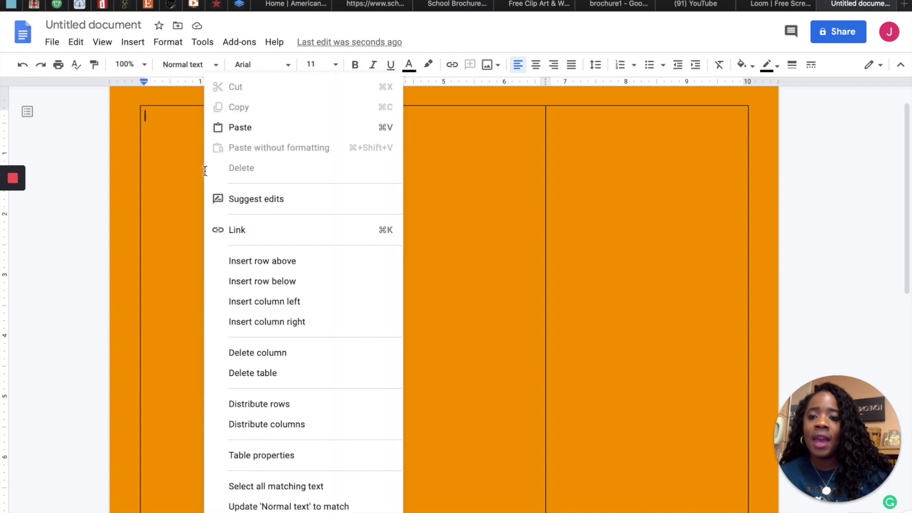
left_click(279, 456)
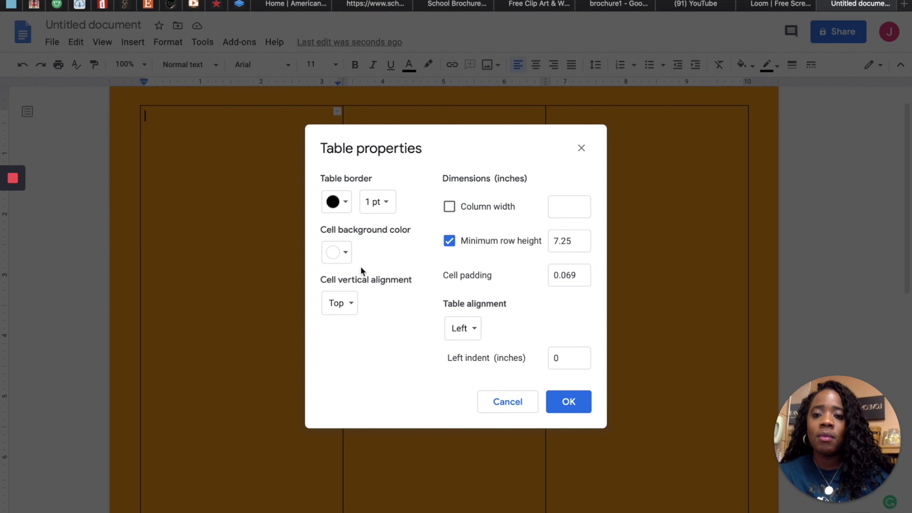
left_click(346, 205)
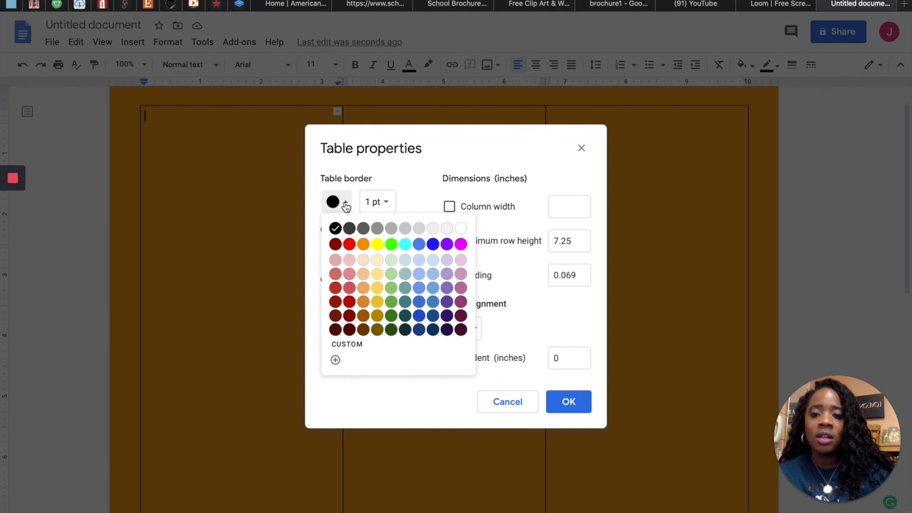
left_click(364, 245)
left_click(564, 401)
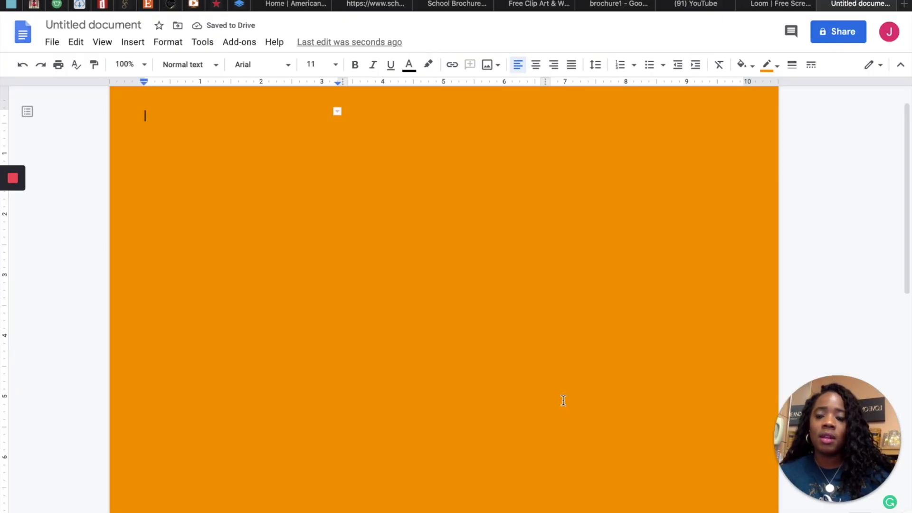
left_click(23, 64)
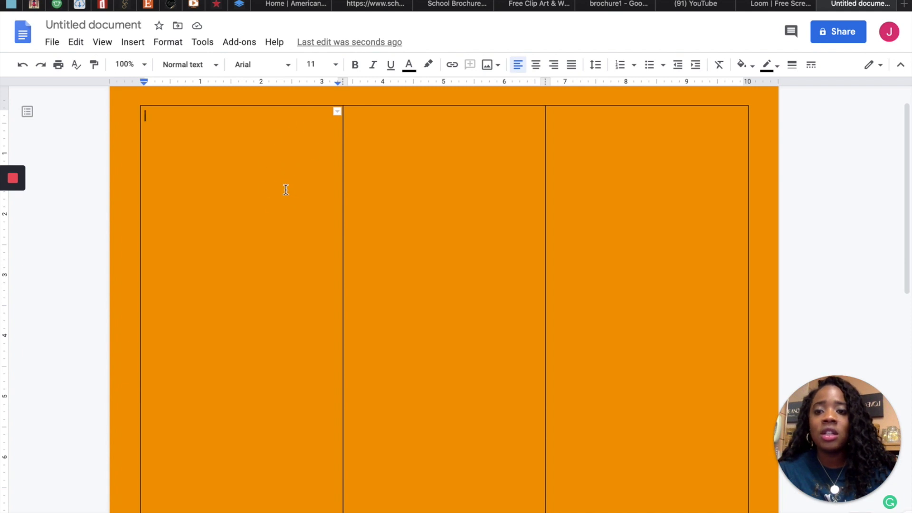
Set the cell background color of the table's first column to white.
right_click(270, 195)
left_click(241, 223)
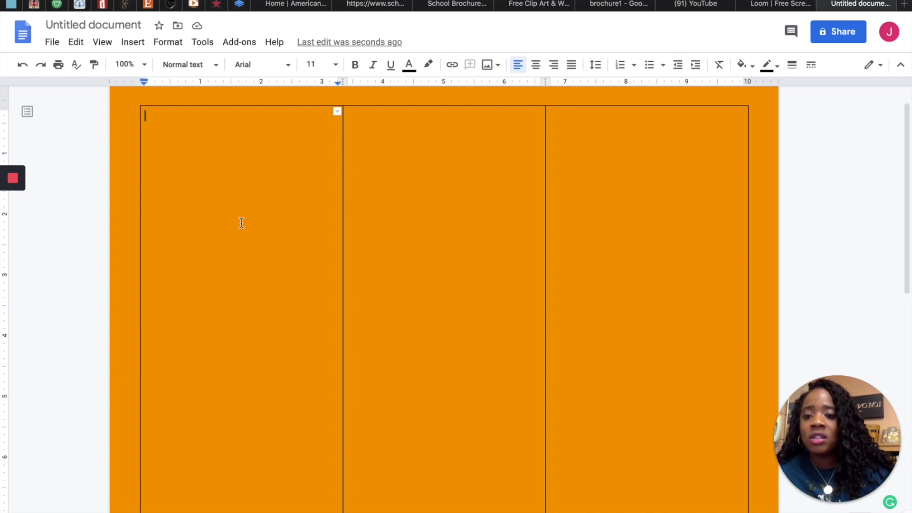
right_click(241, 222)
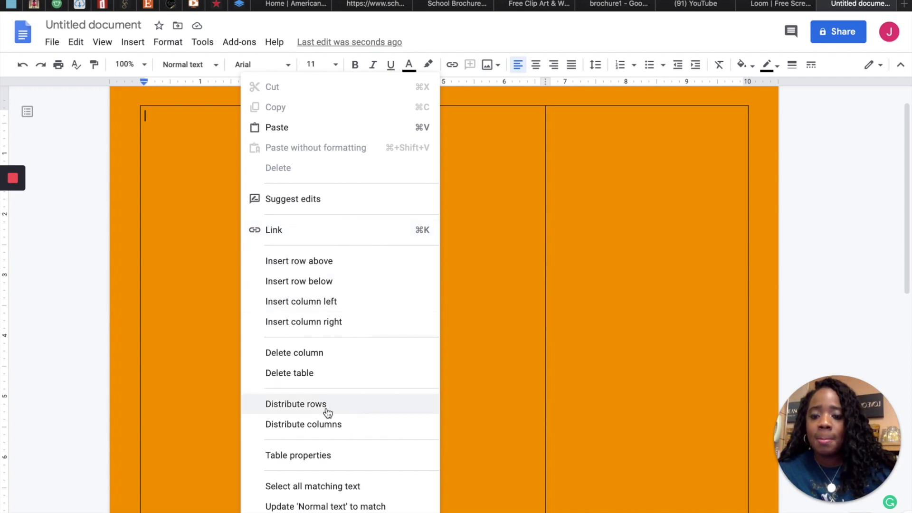
left_click(321, 456)
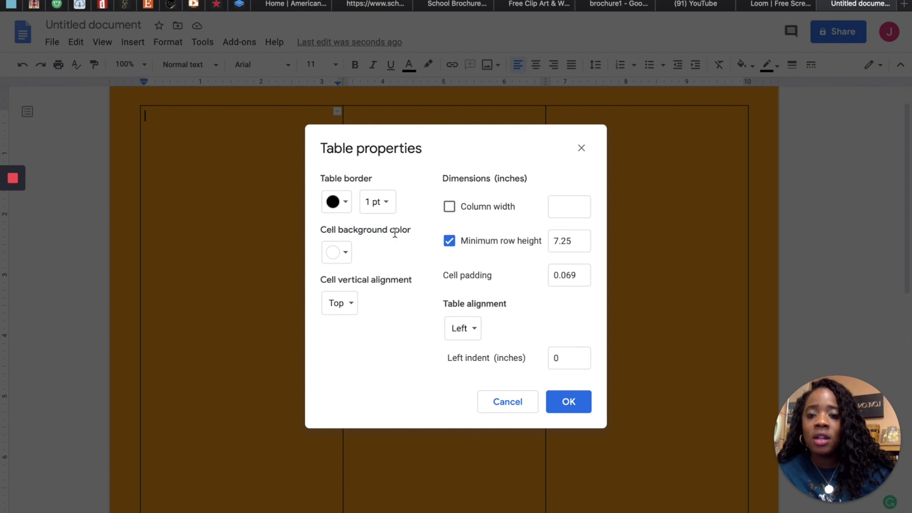
left_click(349, 257)
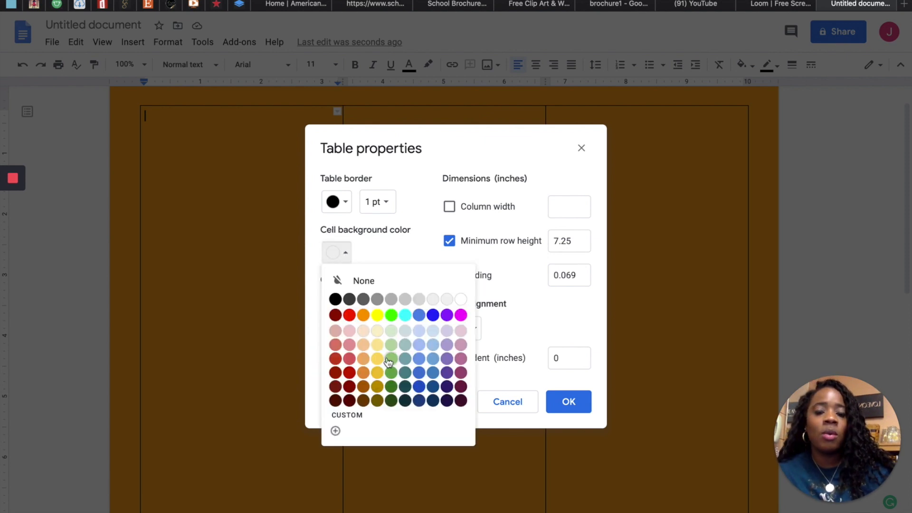
left_click(461, 300)
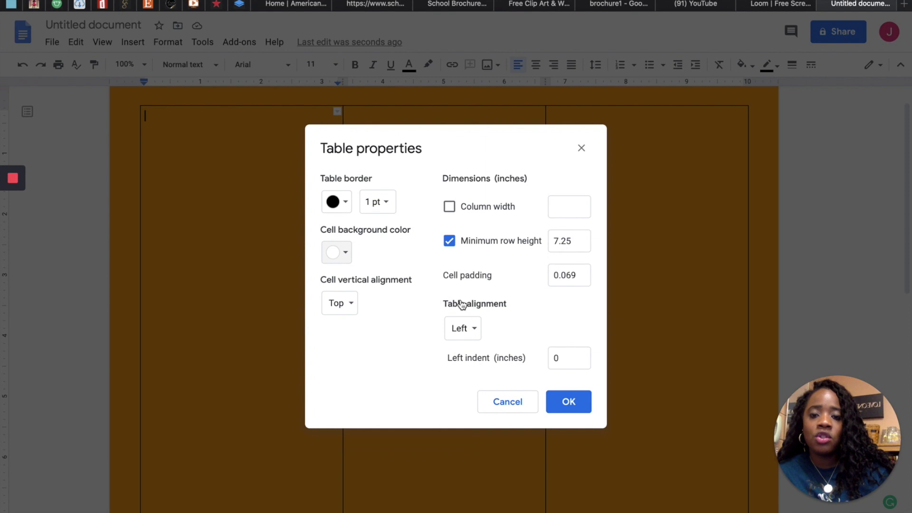
left_click(569, 402)
Give the table's middle column a white cell background.
right_click(464, 281)
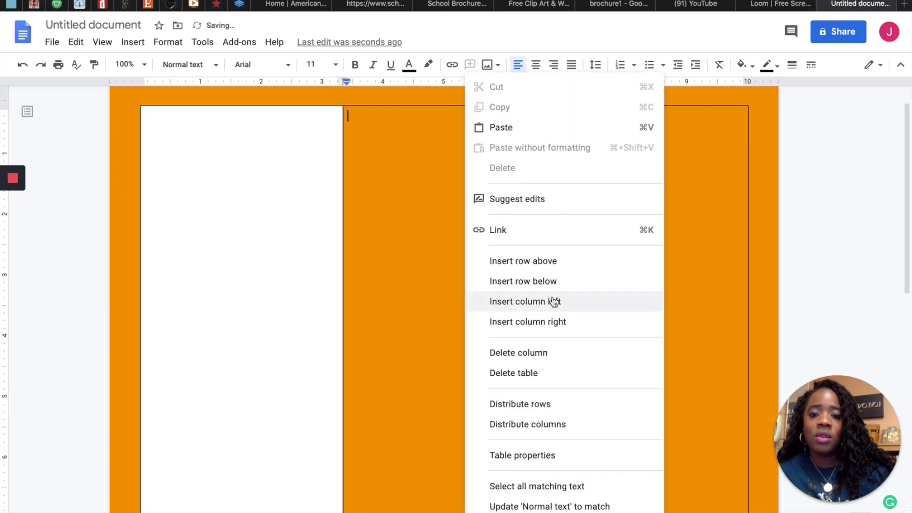
left_click(523, 455)
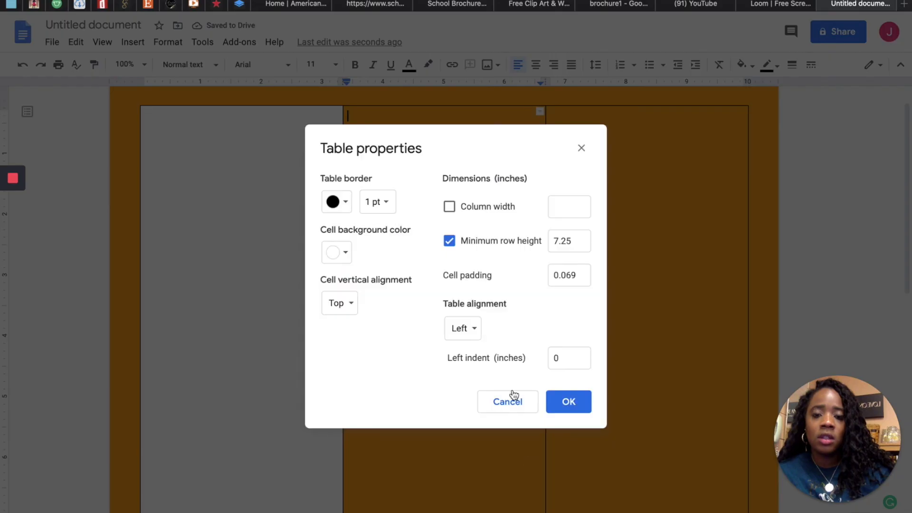
left_click(343, 252)
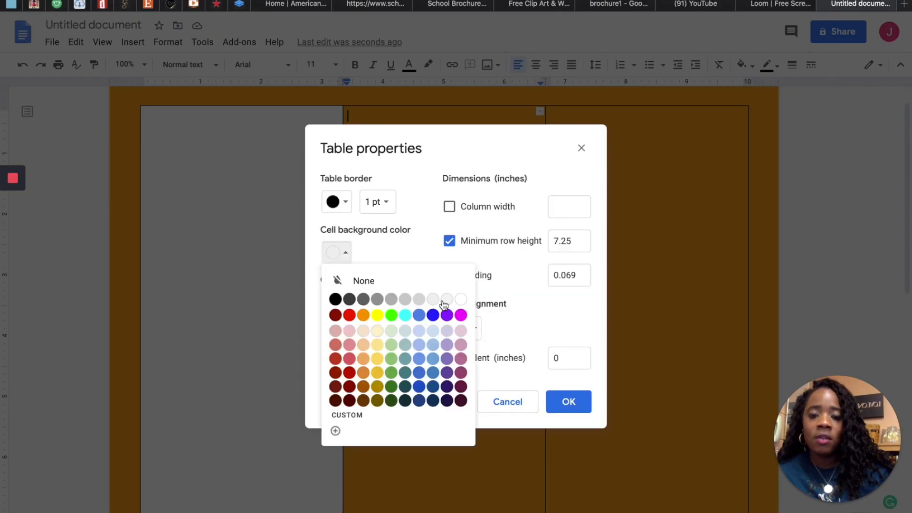
left_click(461, 299)
left_click(573, 403)
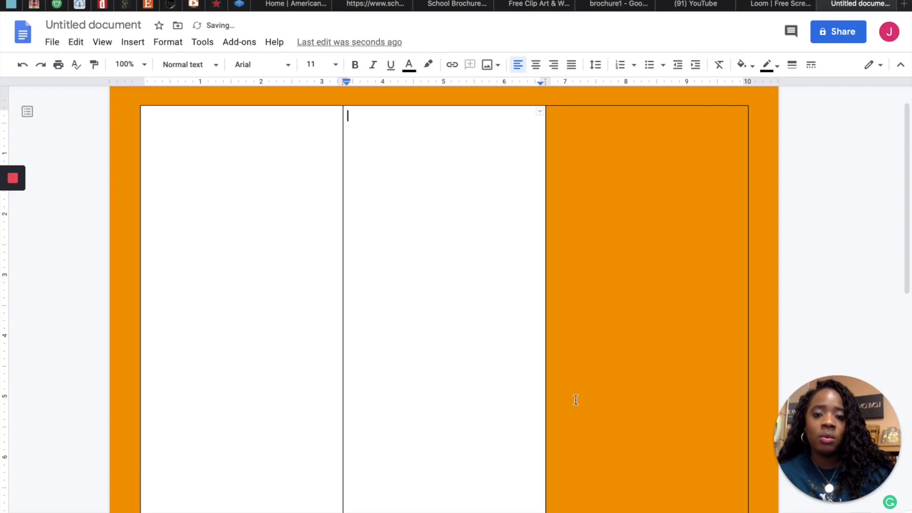
Fill the table's third column with a white cell background.
right_click(658, 363)
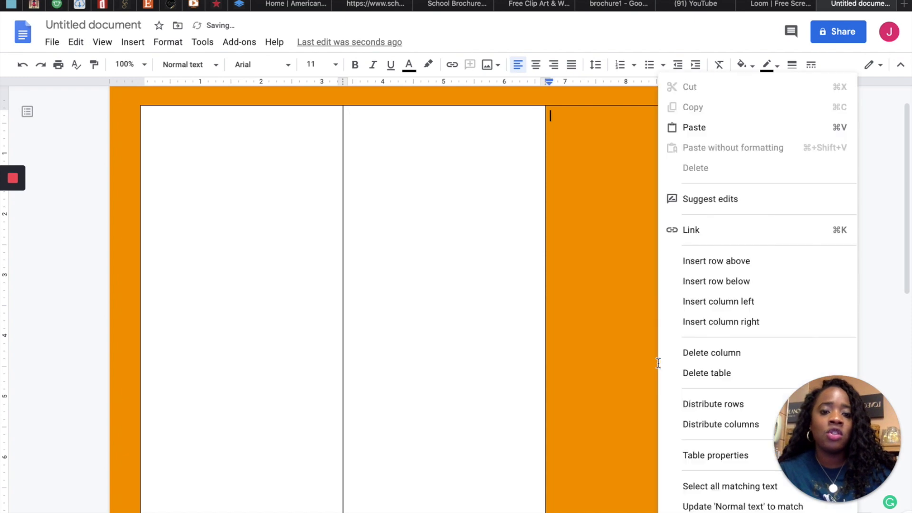
left_click(711, 457)
left_click(345, 254)
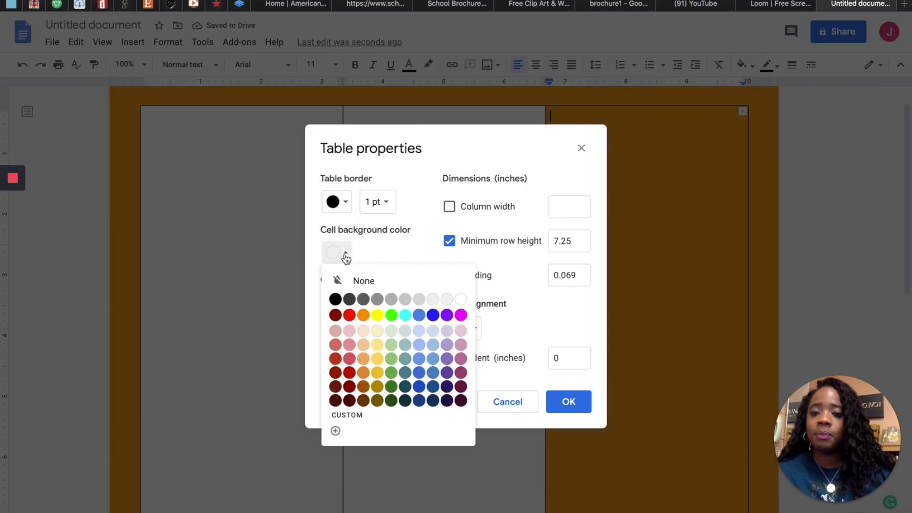
left_click(461, 299)
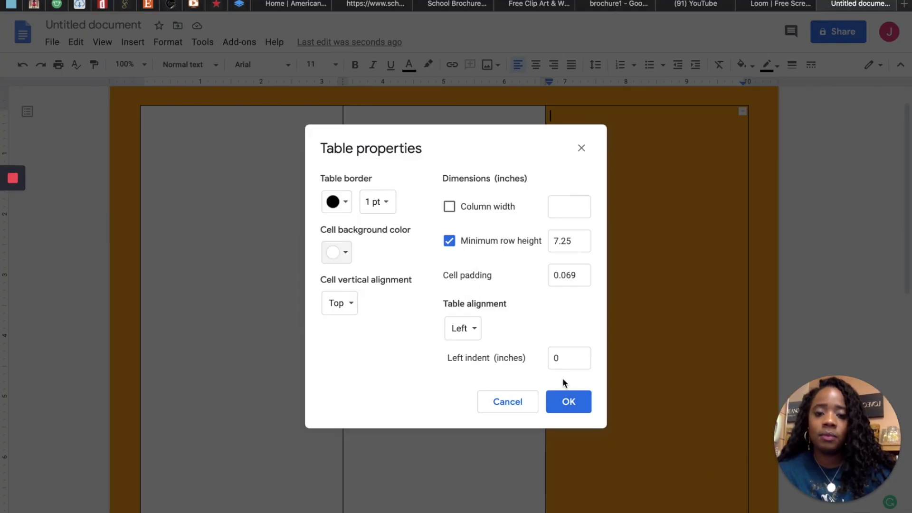
left_click(576, 404)
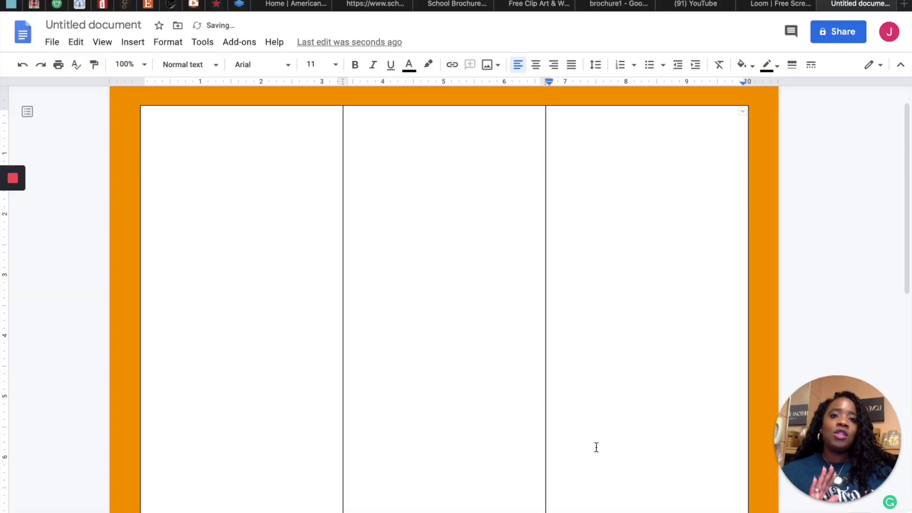
Set the table border width to 3 pt, keeping the border black.
scroll(597, 447, "down", 2)
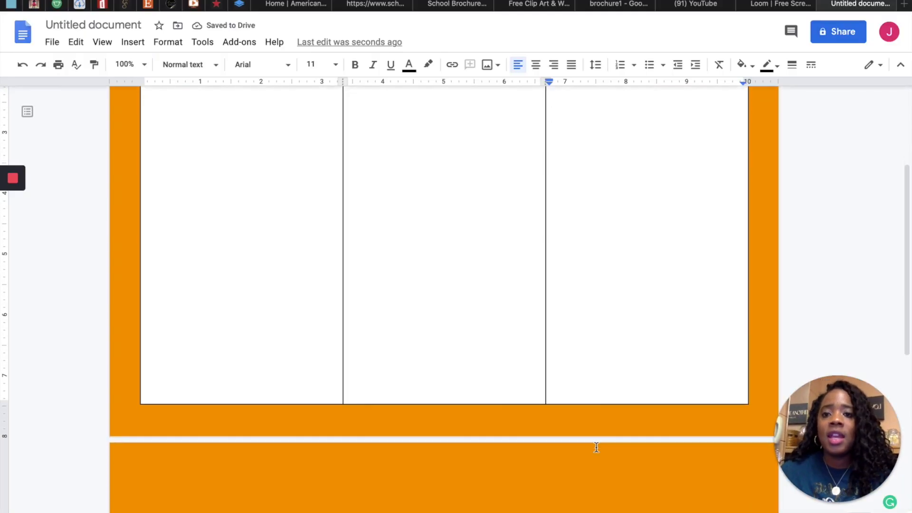
scroll(594, 446, "up", 3)
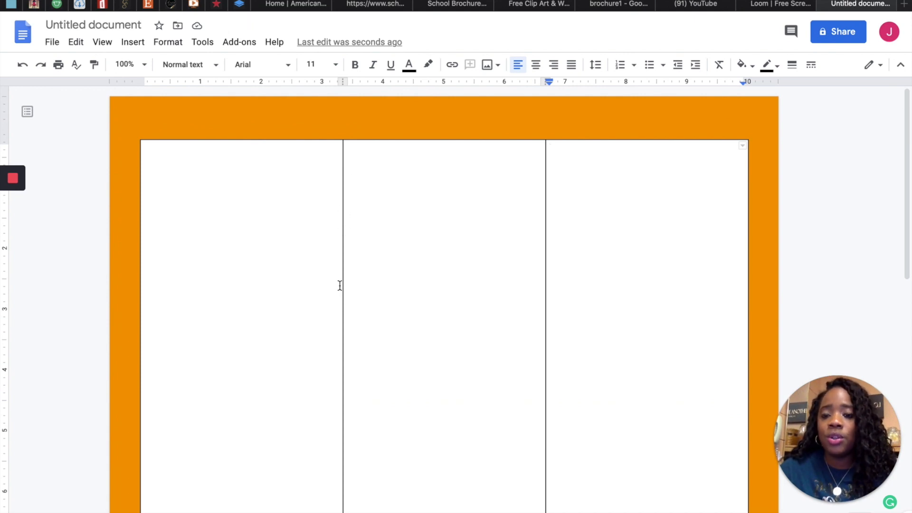
right_click(307, 286)
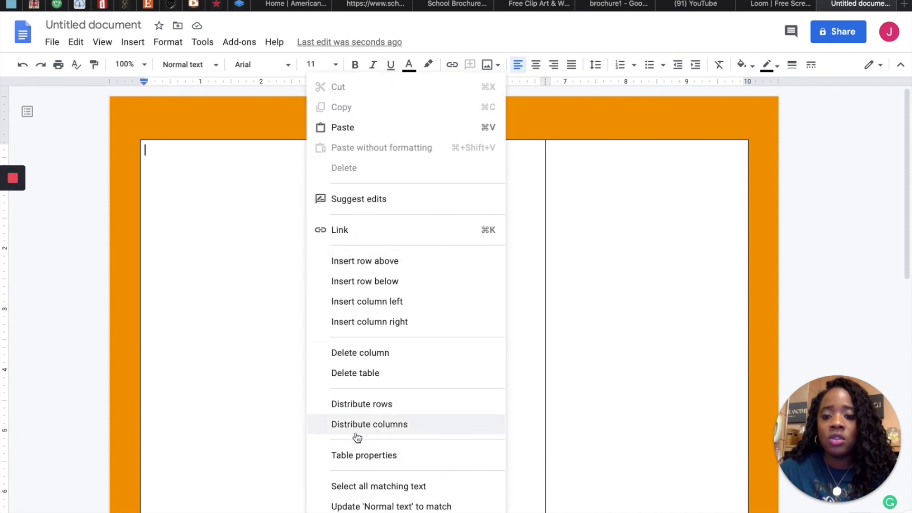
left_click(358, 463)
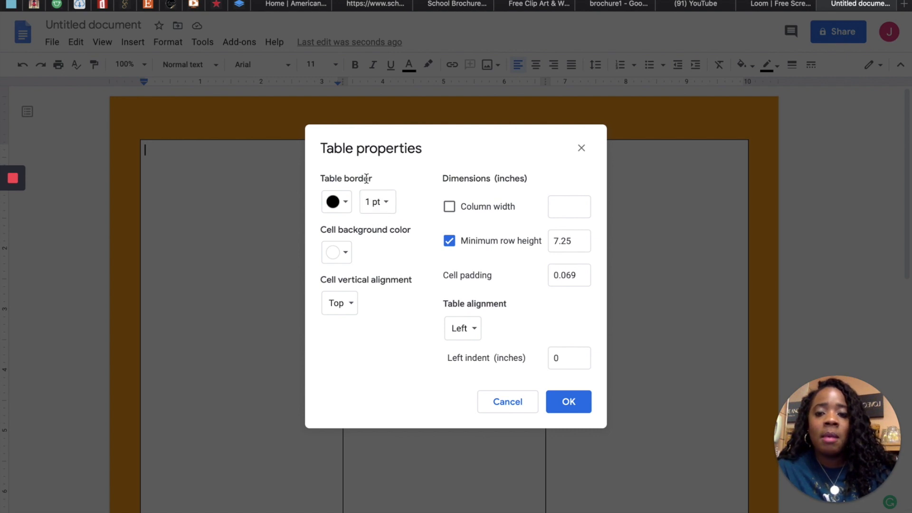
left_click(386, 204)
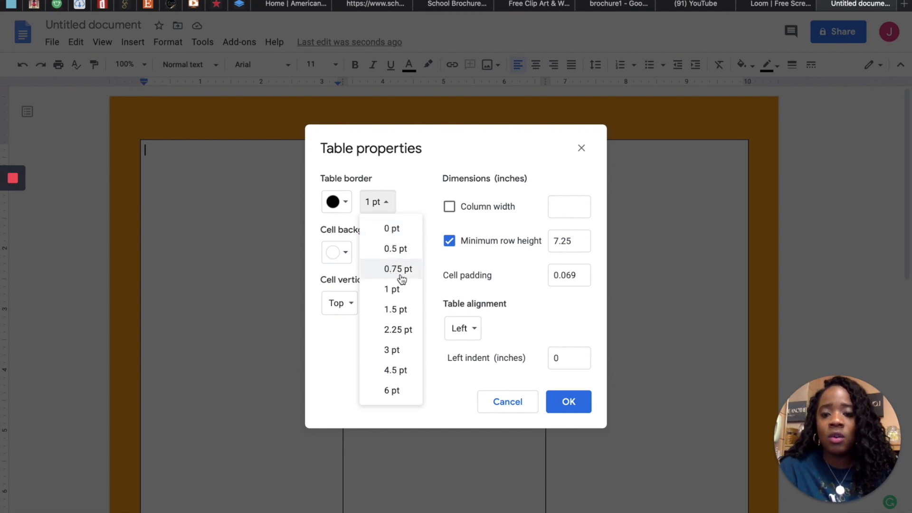
left_click(397, 352)
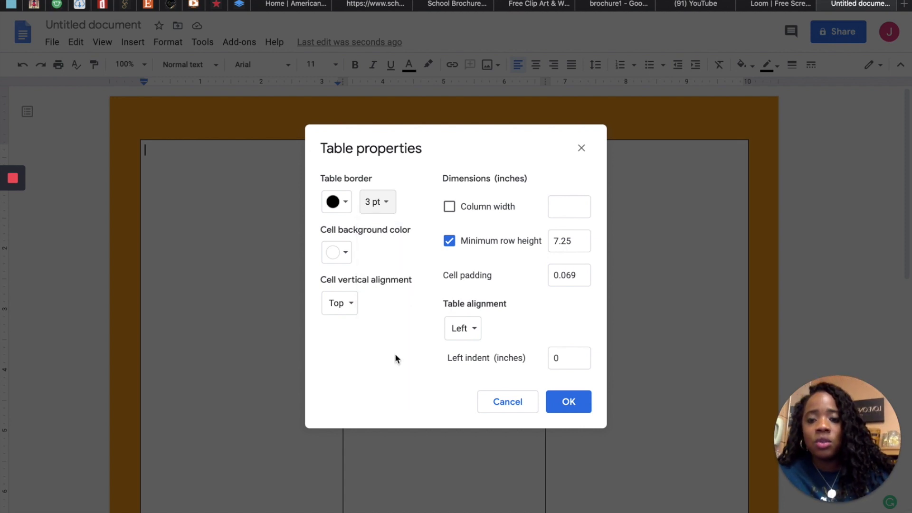
left_click(569, 401)
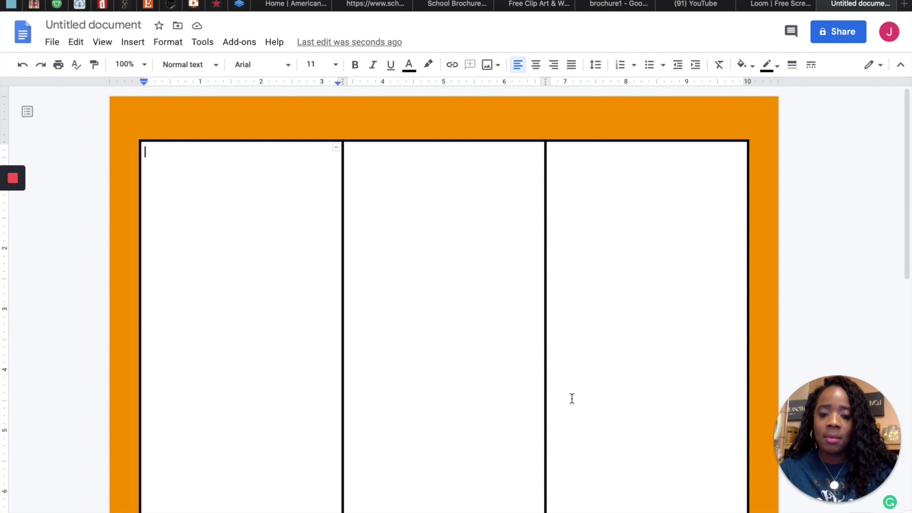
Label the third column "Front", the second column "Middle" and the first column "Back" in their top lines.
left_click(609, 157)
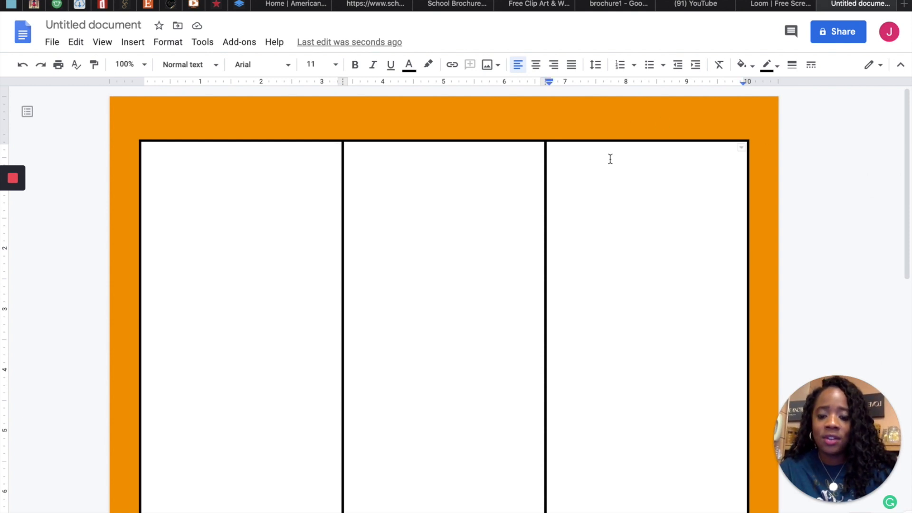
type("Front")
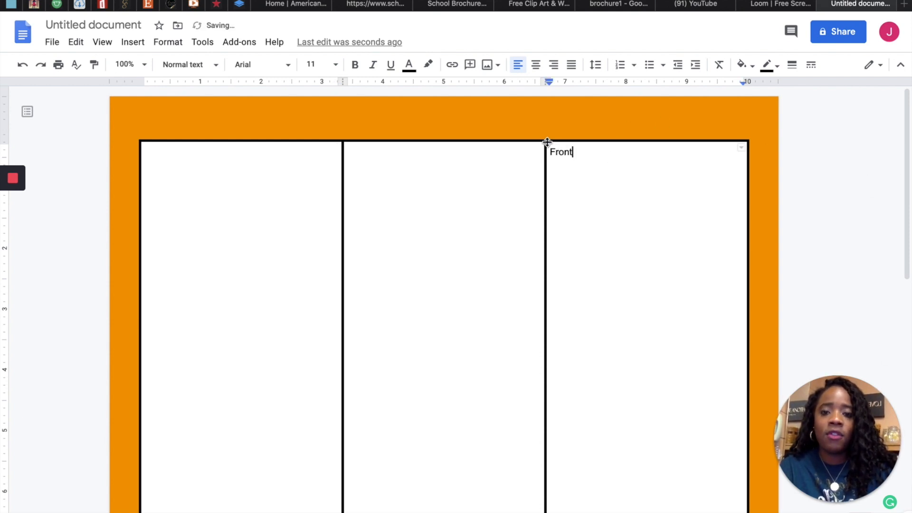
left_click(501, 160)
type("Middle")
left_click(284, 161)
type("BaCK")
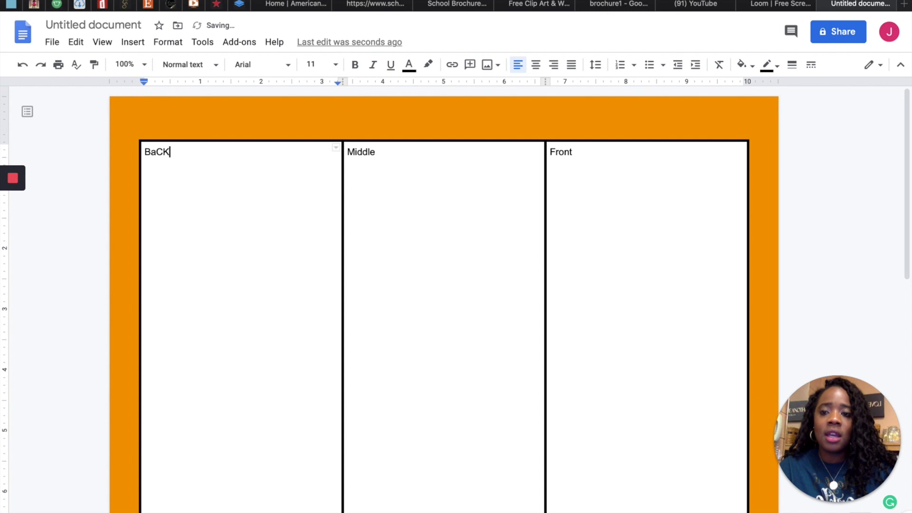
key("BackSpace")
key("BackSpace")
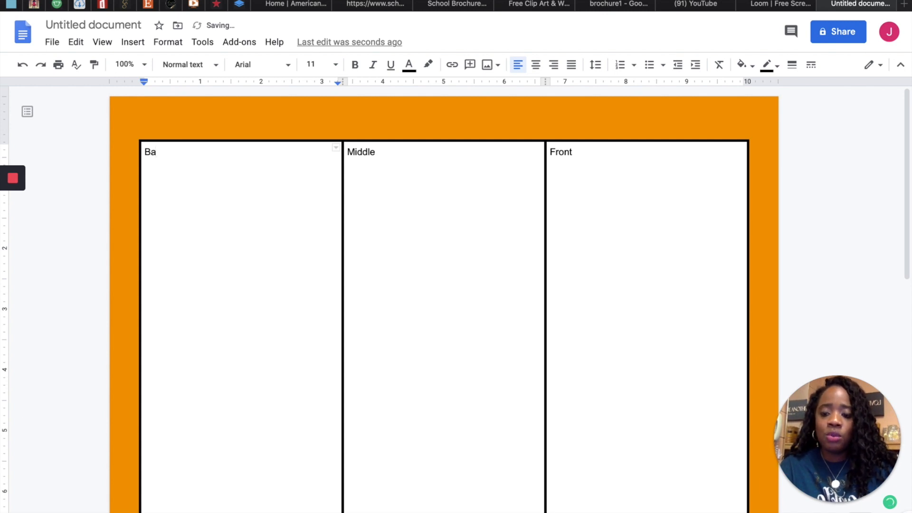
type("ck")
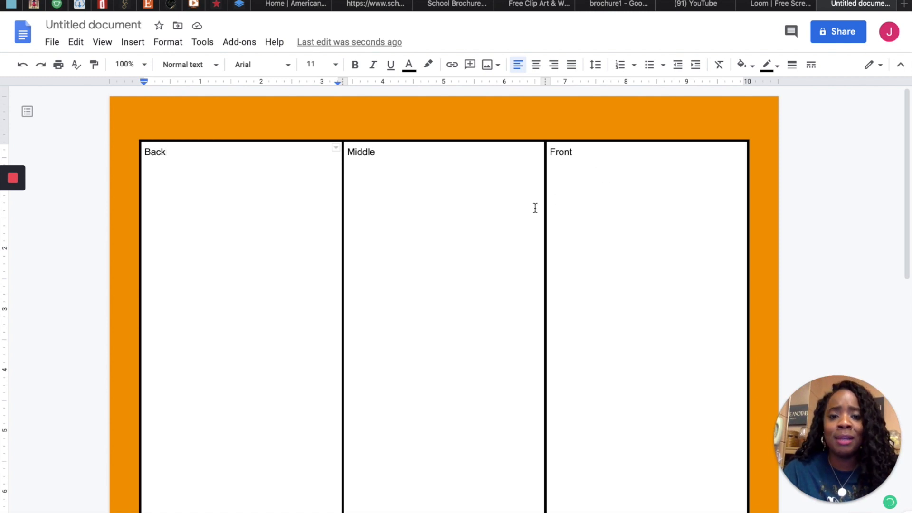
Start a new drawing after the "Front" label in the table's third column.
left_click(600, 207)
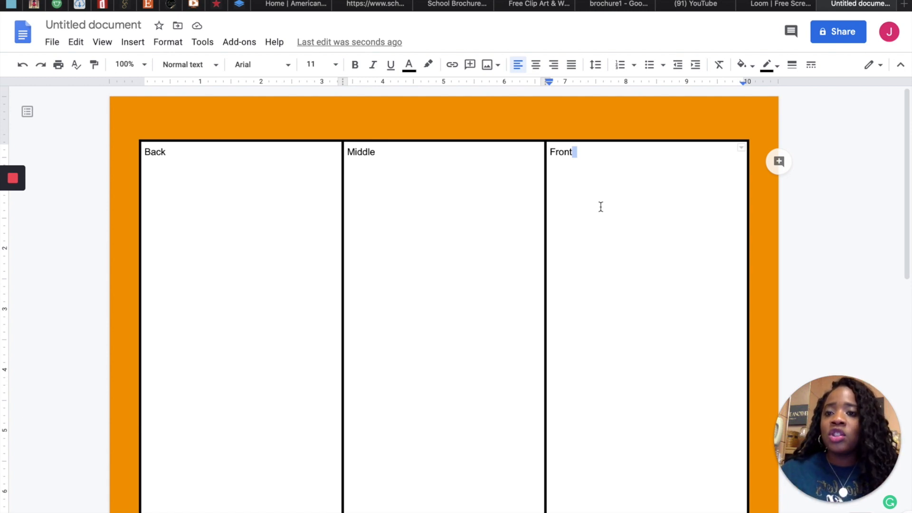
left_click(582, 177)
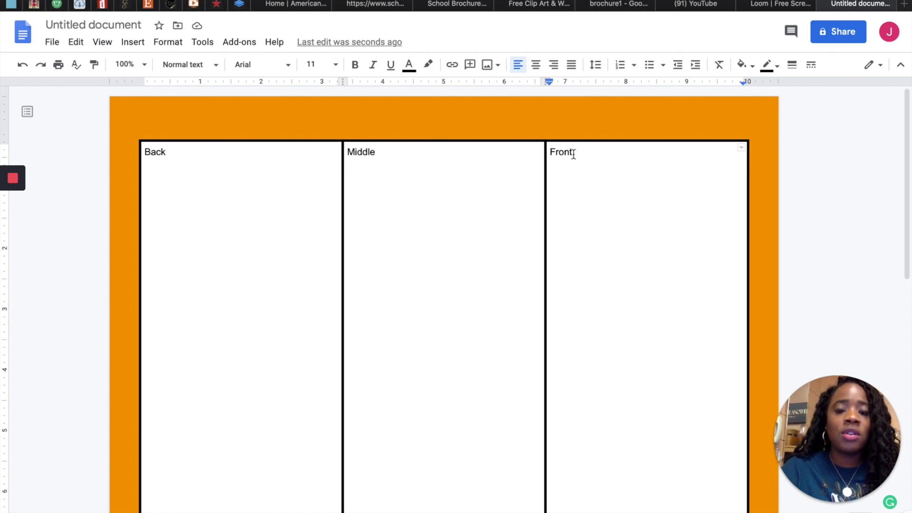
left_click(138, 43)
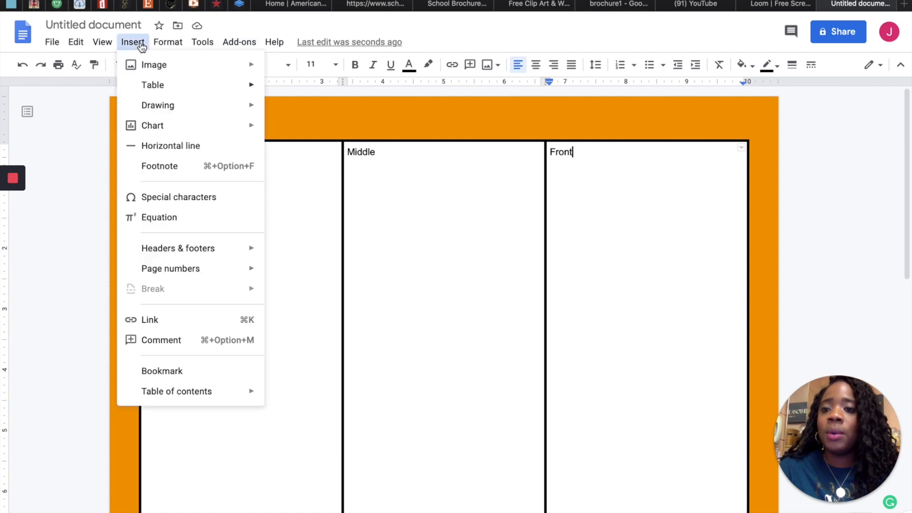
mouse_move(169, 110)
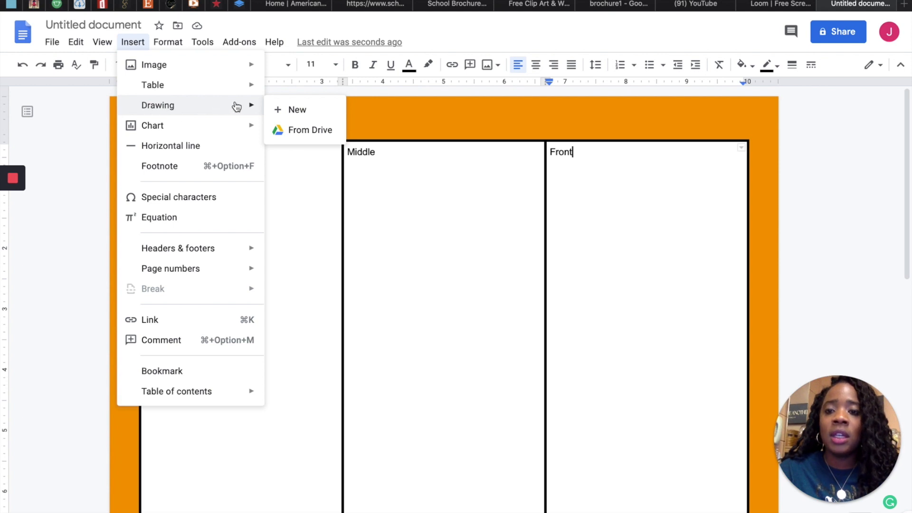
left_click(297, 114)
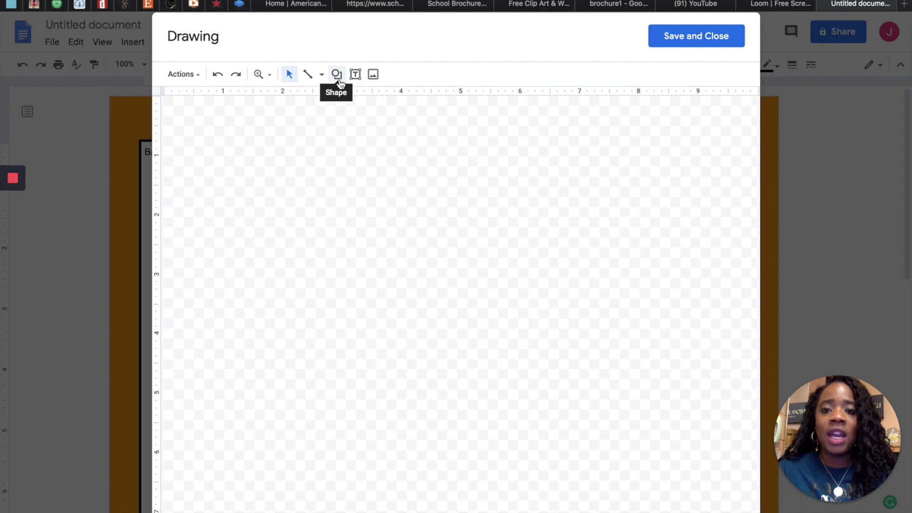
Review the drawing's image sources: upload, URL, albums, Google Drive and search, without inserting an image.
left_click(373, 75)
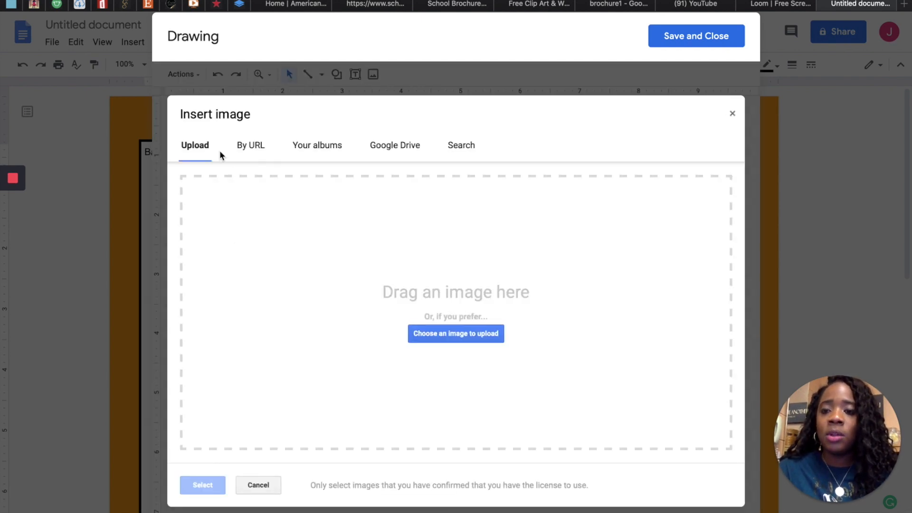
left_click(260, 149)
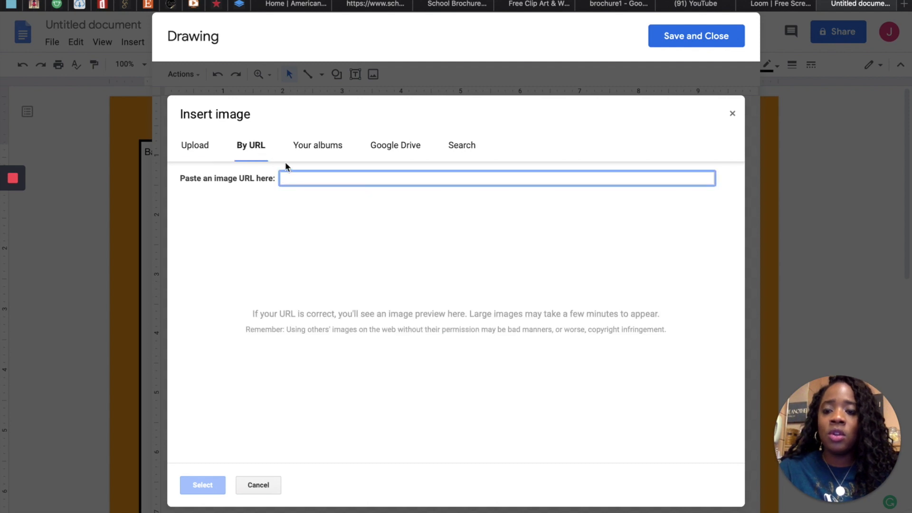
left_click(314, 148)
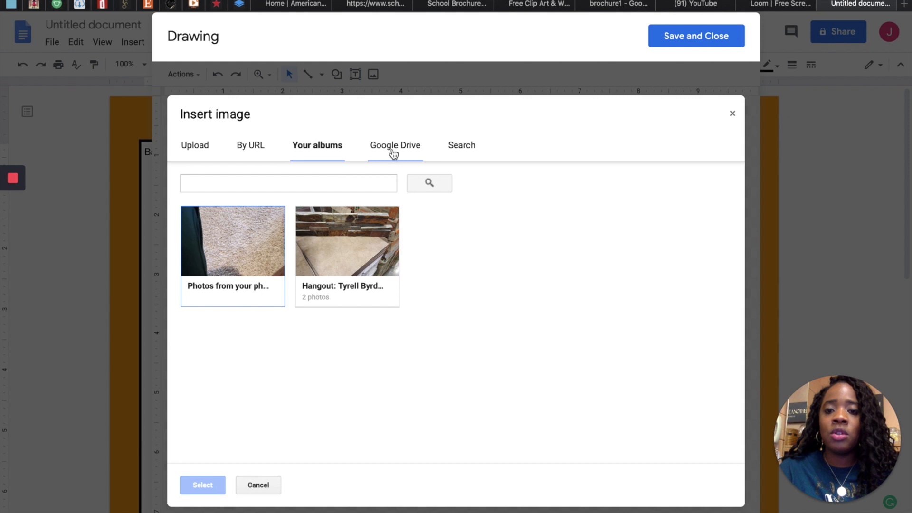
left_click(393, 151)
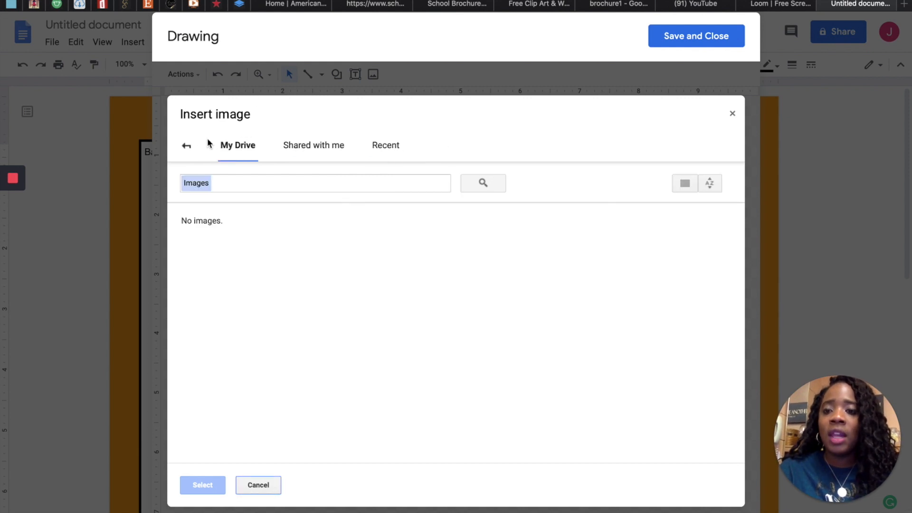
left_click(190, 151)
left_click(462, 147)
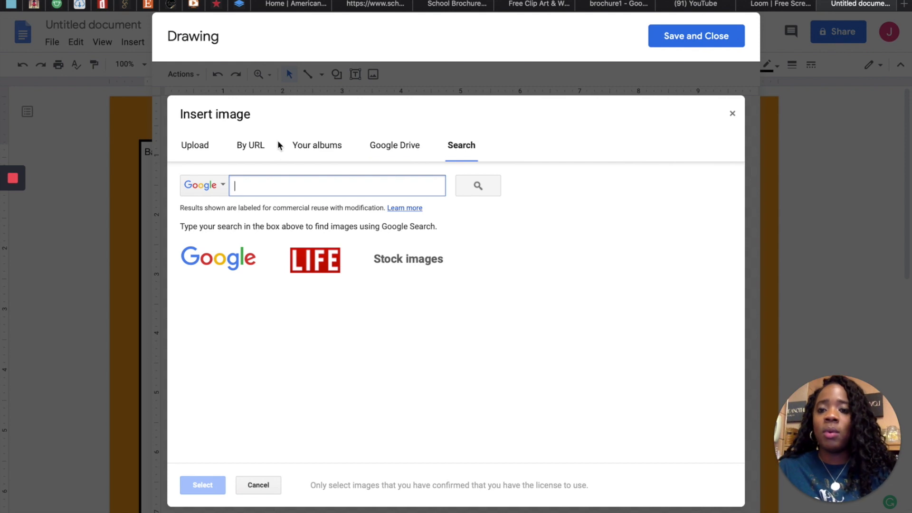
left_click(266, 484)
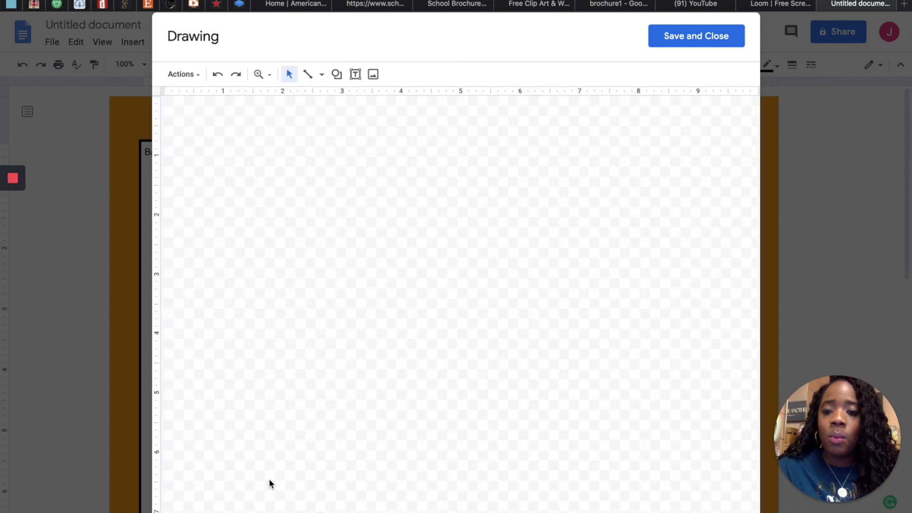
Draw a wave-shaped flowchart banner about 3.9 inches wide and 1.6 inches tall in the upper middle of the canvas.
left_click(339, 81)
mouse_move(399, 105)
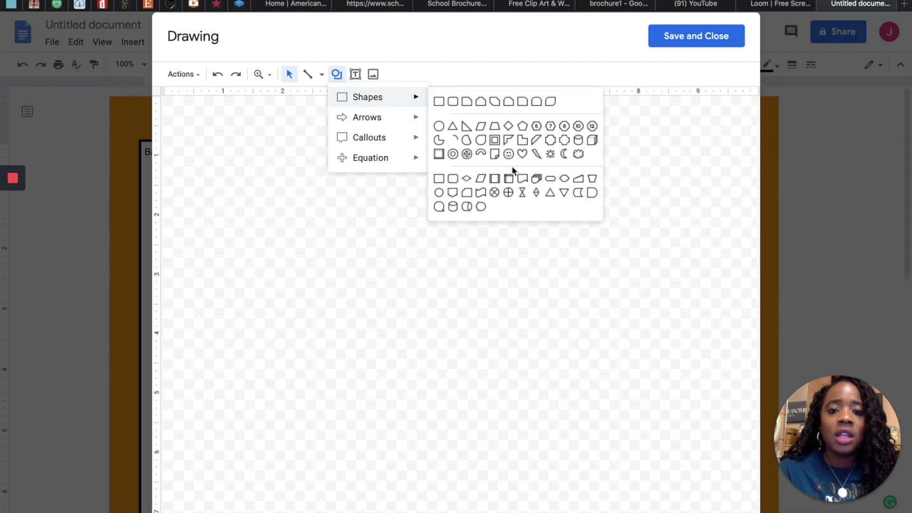
left_click(481, 193)
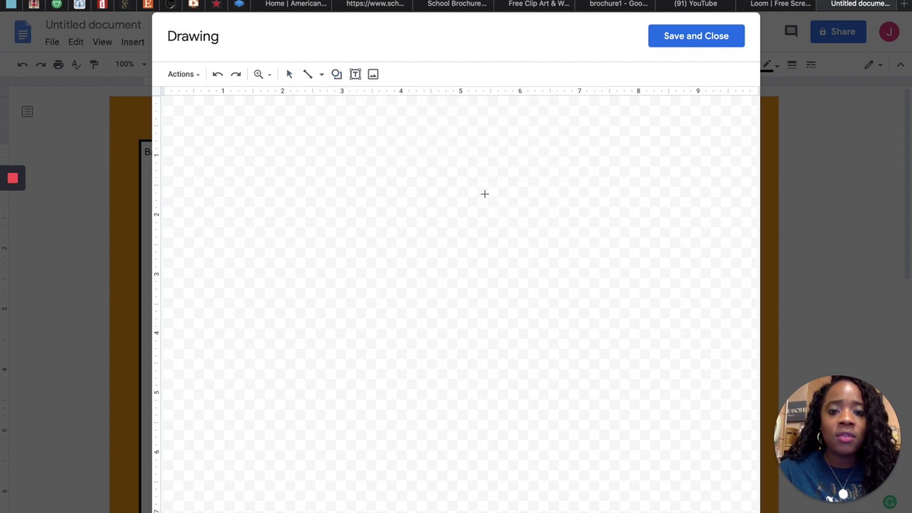
left_click_drag(323, 185, 556, 281)
left_click(589, 184)
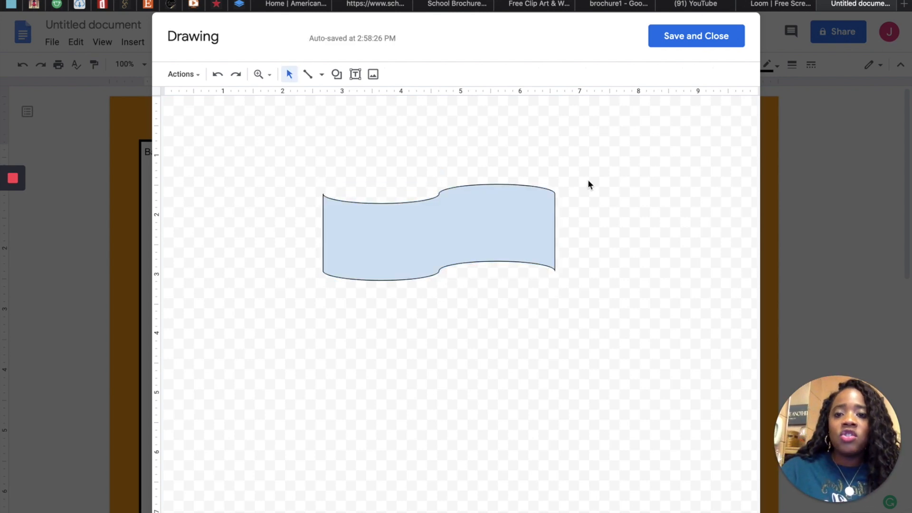
Make the wave banner's outline transparent.
left_click(507, 217)
left_click(566, 220)
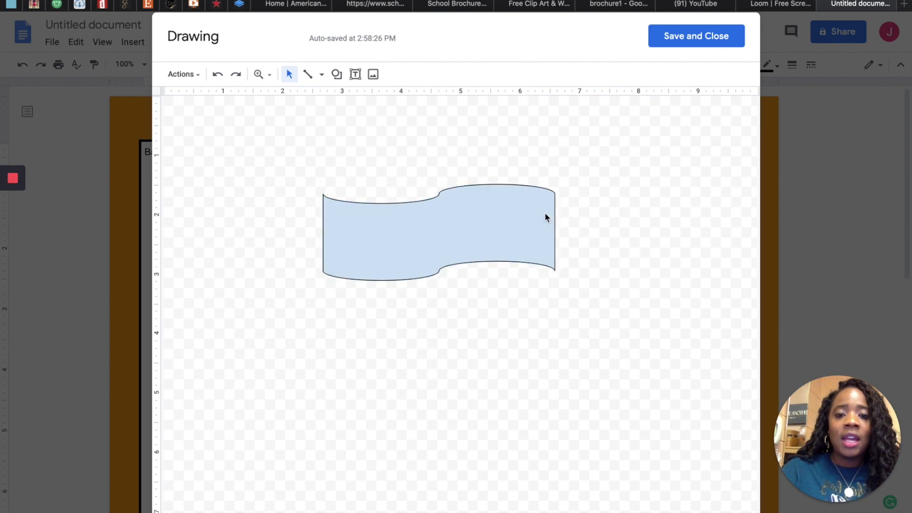
left_click(501, 220)
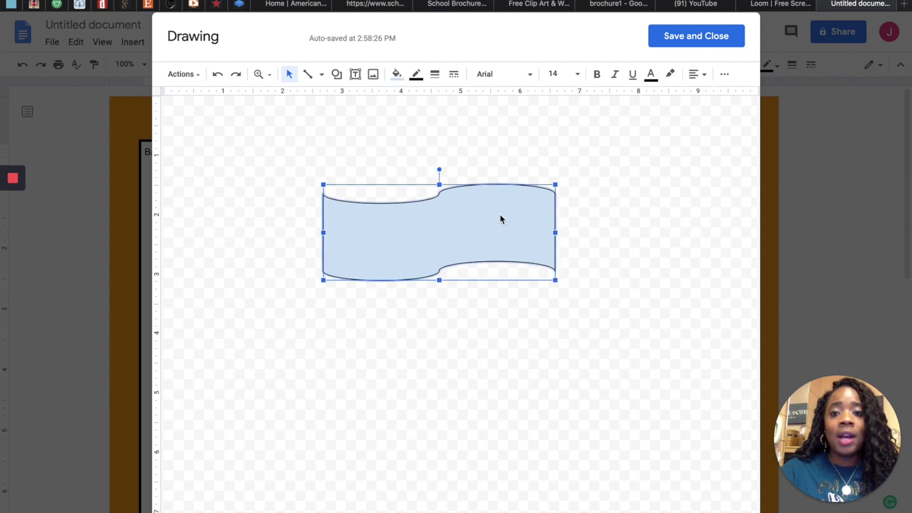
left_click(417, 73)
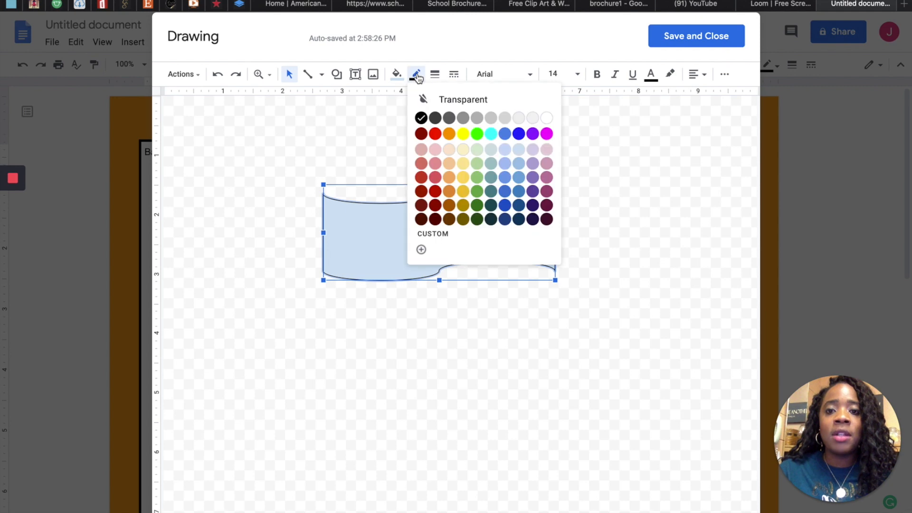
left_click(464, 101)
left_click(494, 321)
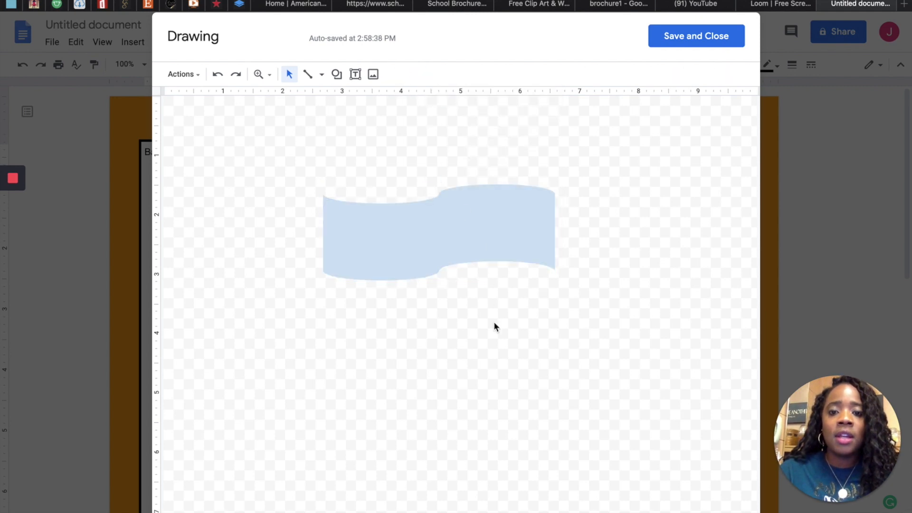
Fill the wave banner with a solid dark orange.
left_click(480, 250)
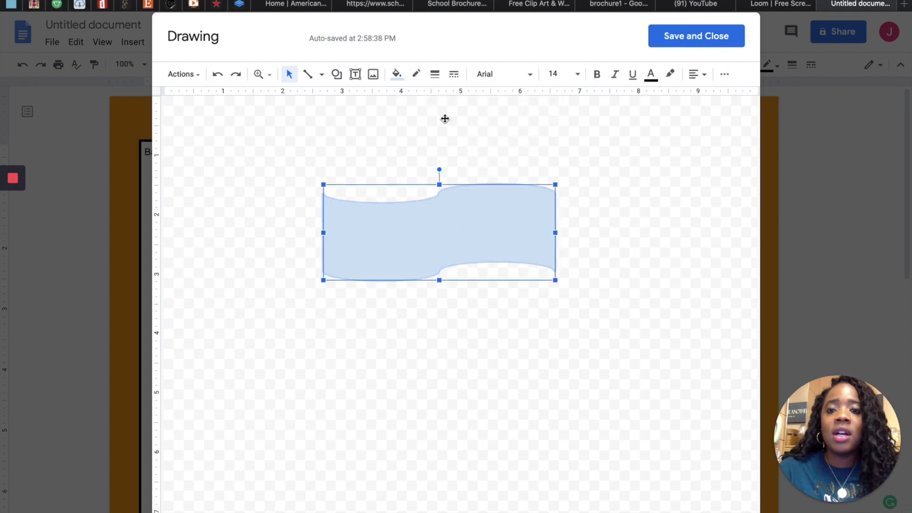
left_click(397, 74)
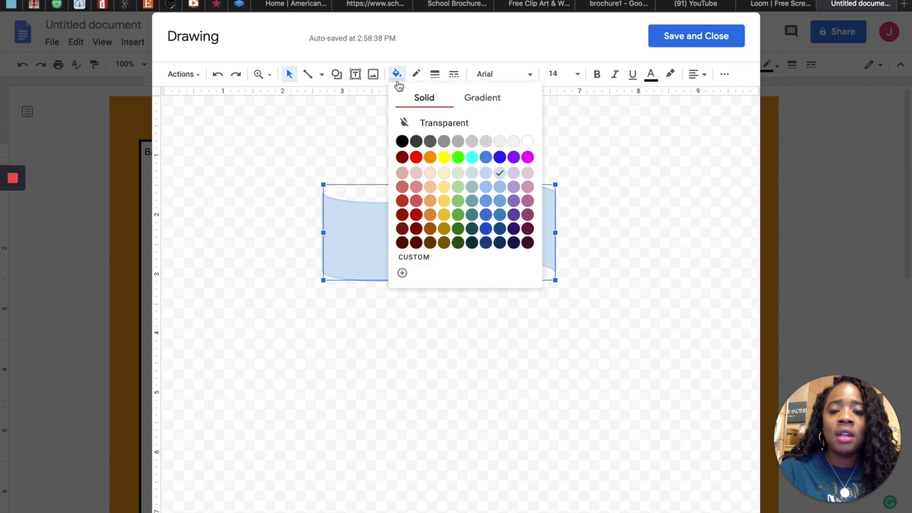
left_click(431, 215)
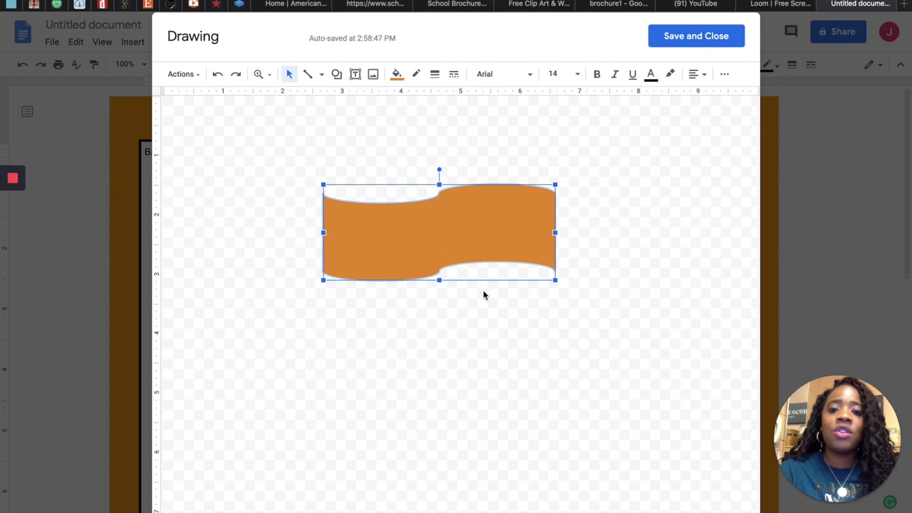
left_click(466, 400)
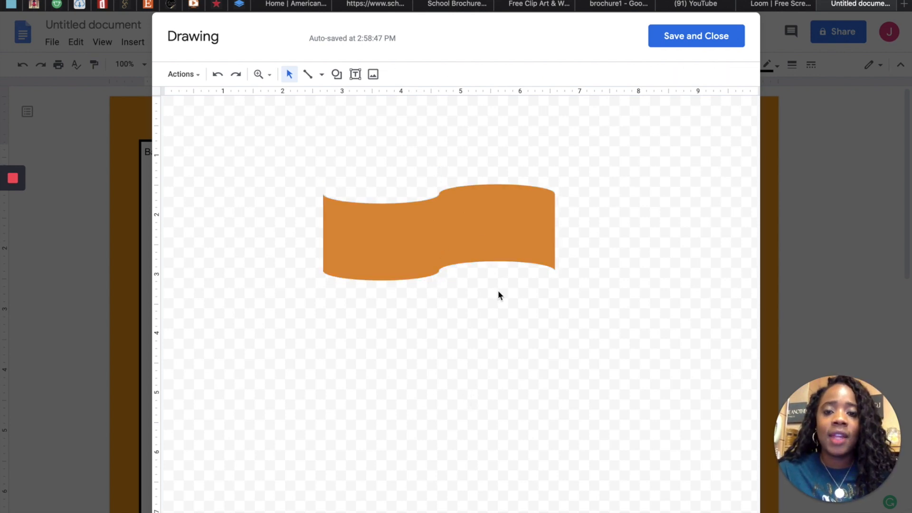
Add the text "School Counseling at Petersburg Elementary" inside the orange wave banner.
left_click(422, 237)
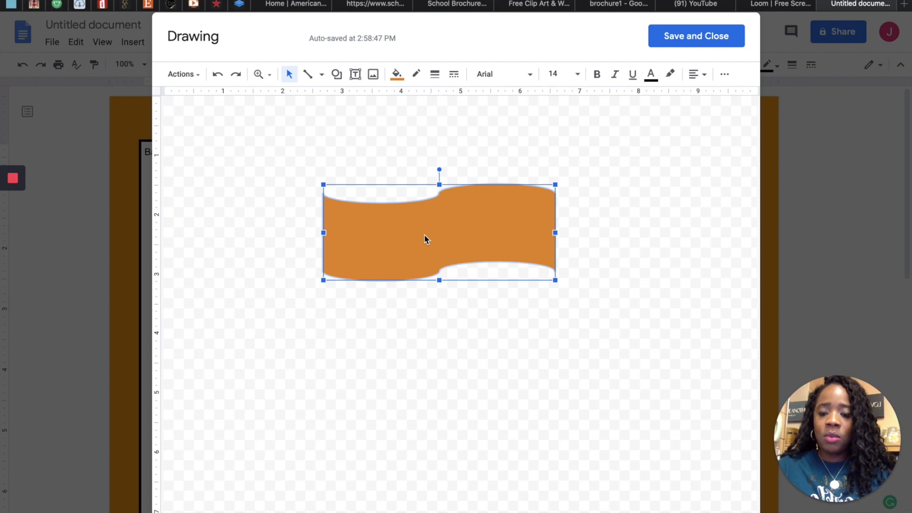
type("Scho")
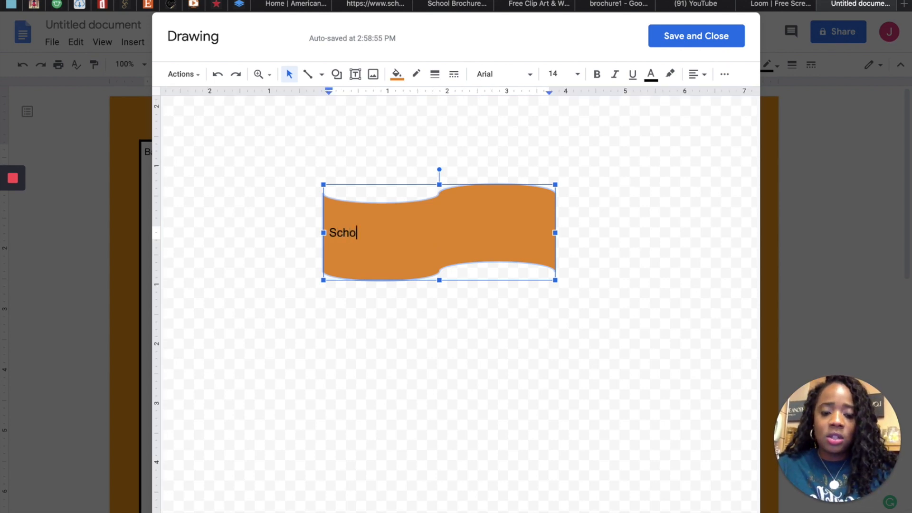
type("ol Counseling")
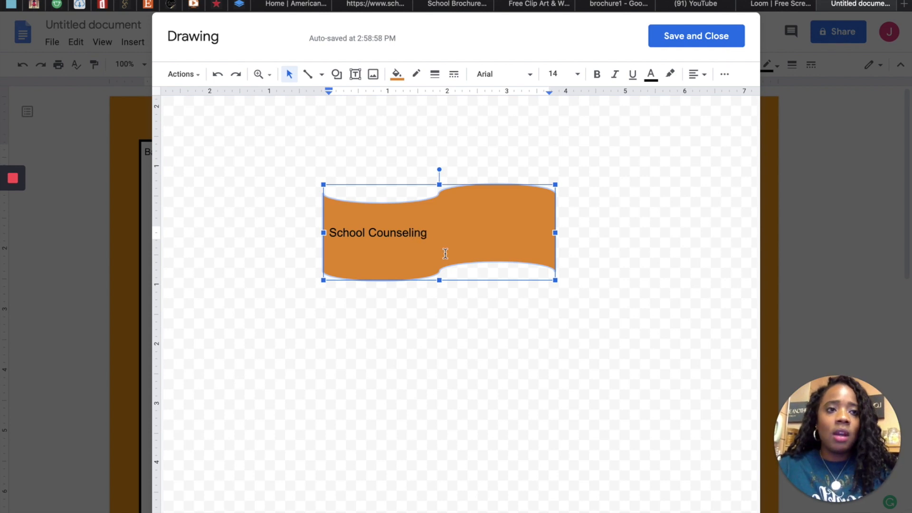
type(" at Peter")
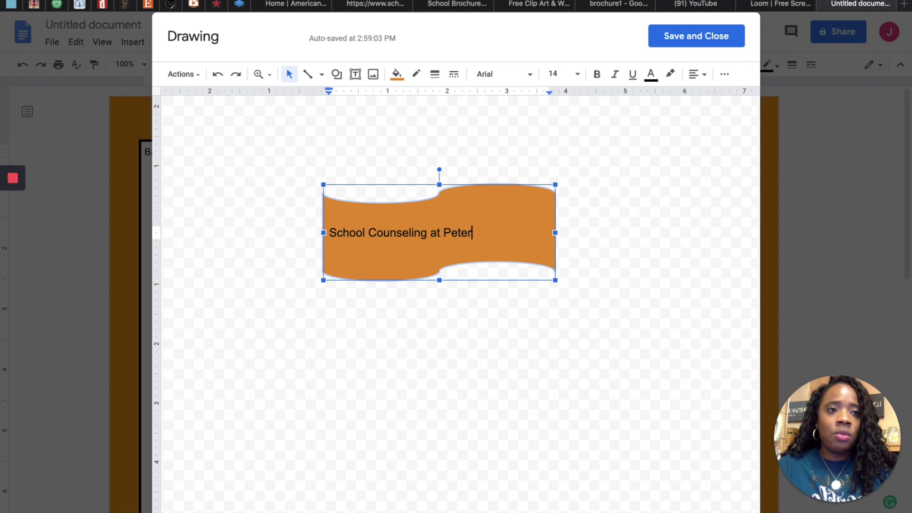
type("b")
key("BackSpace")
type("sburg")
key("BackSpace")
type("g")
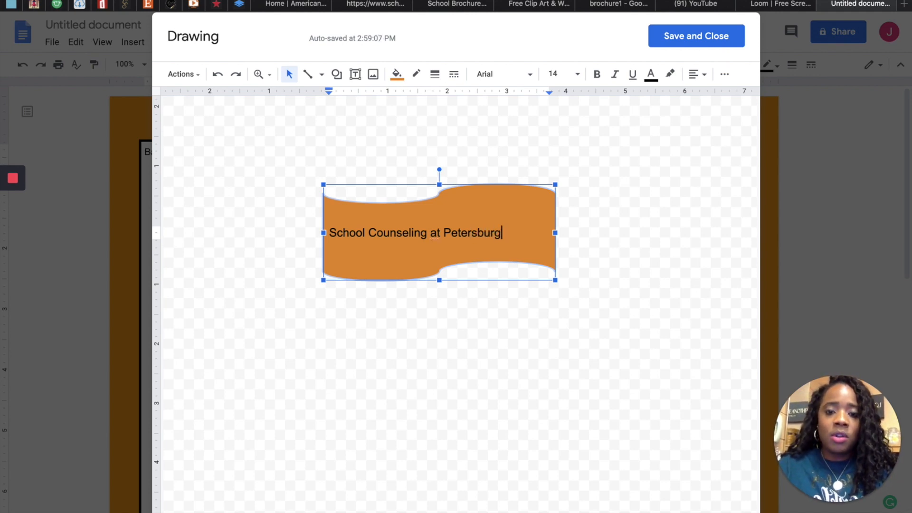
type(" Ele")
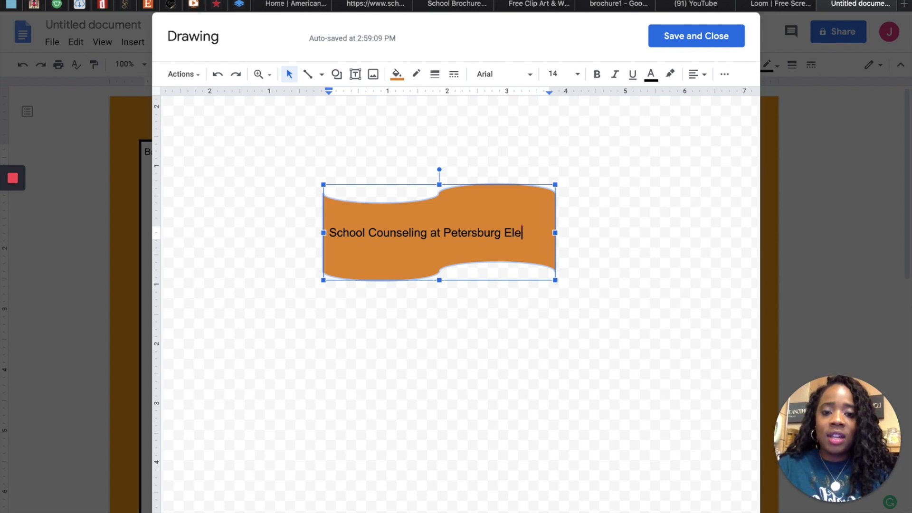
type("mentary")
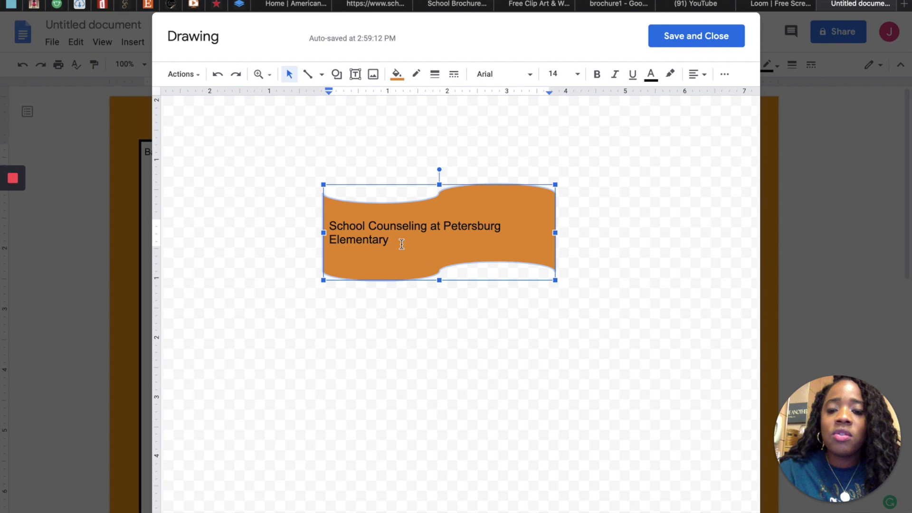
Format all of the banner text in the Impact font at size 24.
left_click_drag(405, 245, 328, 222)
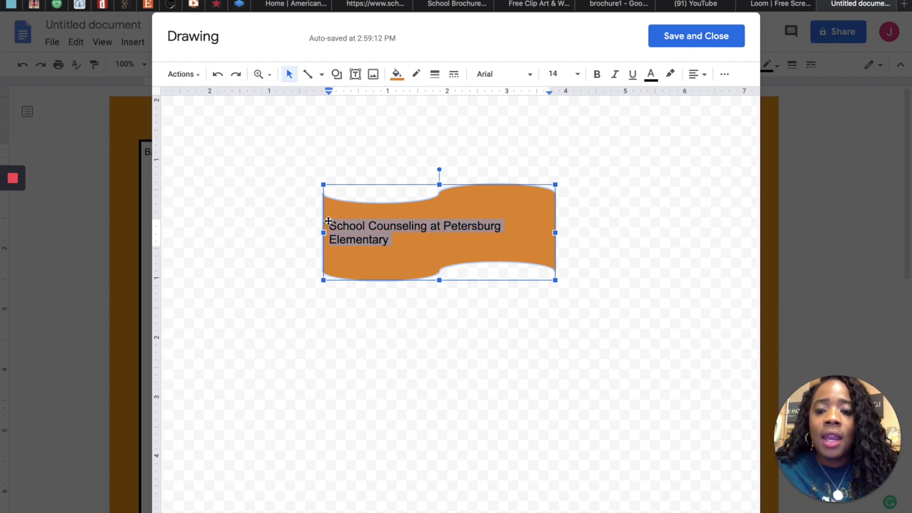
left_click(526, 75)
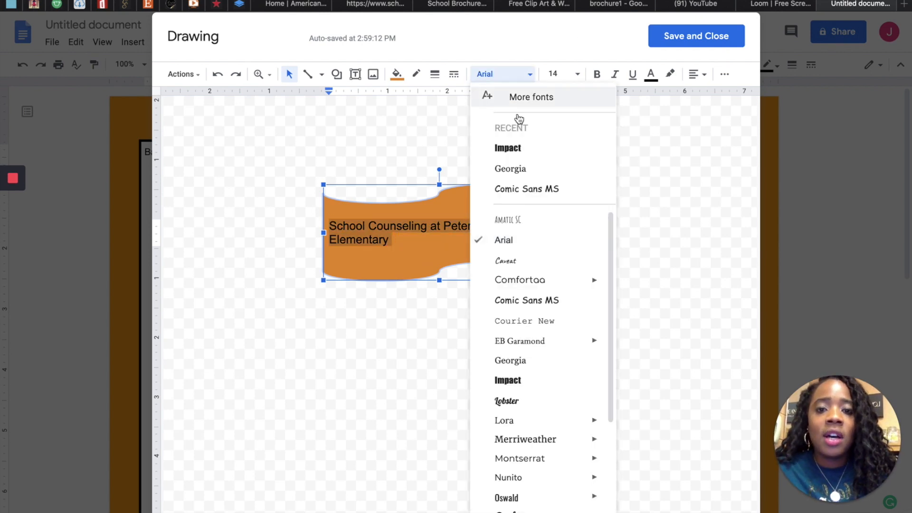
left_click(511, 146)
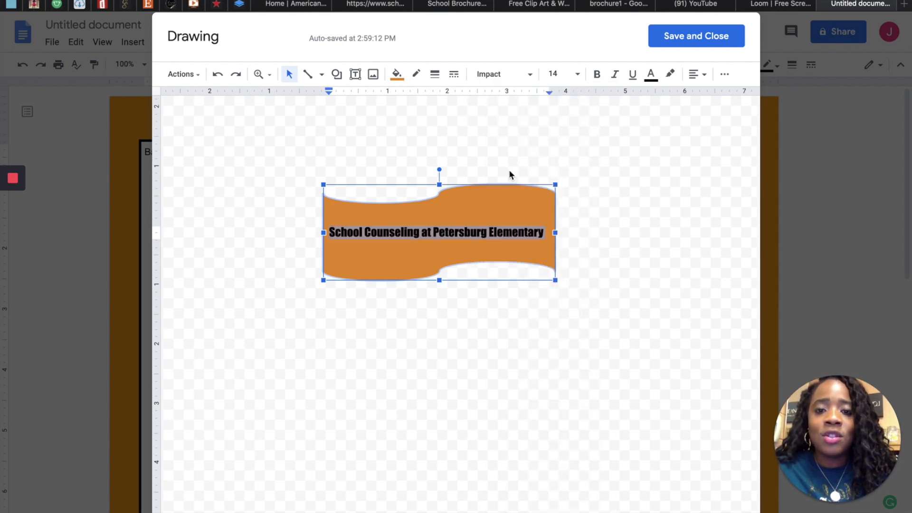
left_click(578, 75)
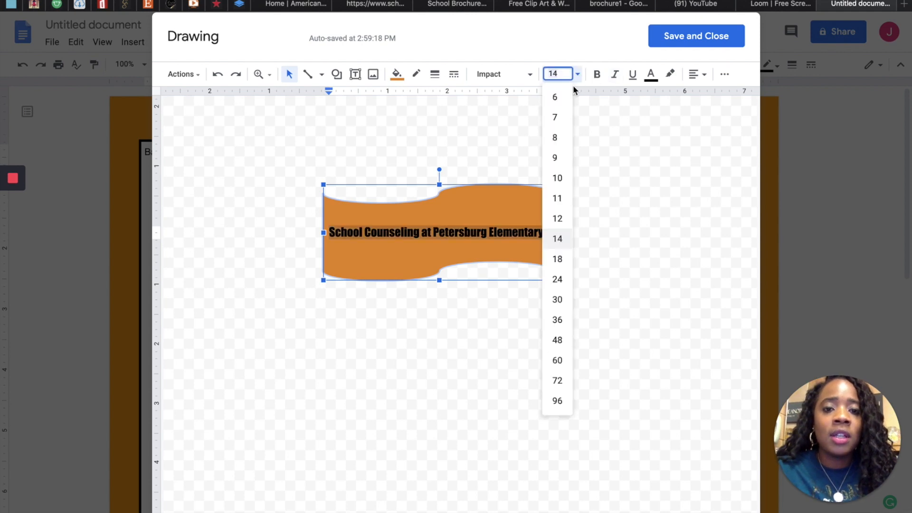
left_click(567, 280)
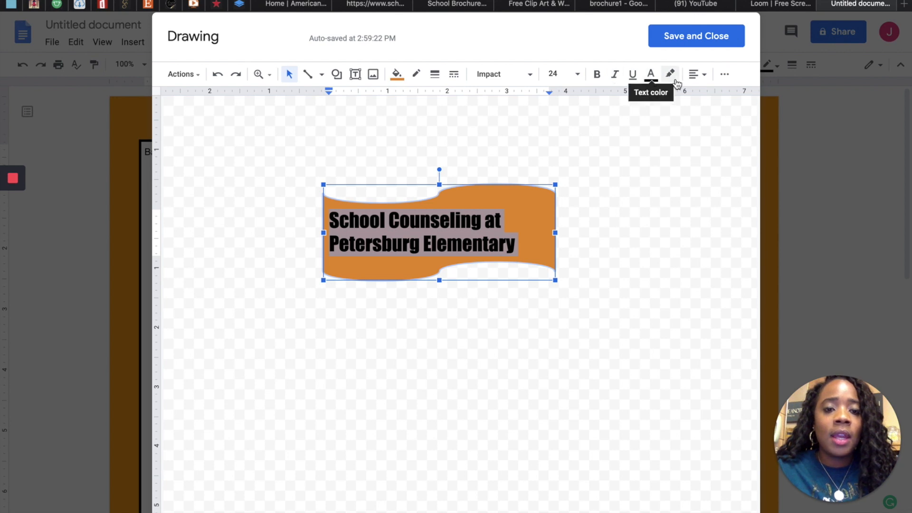
Center the banner text horizontally, then save the drawing into the front panel.
left_click(698, 74)
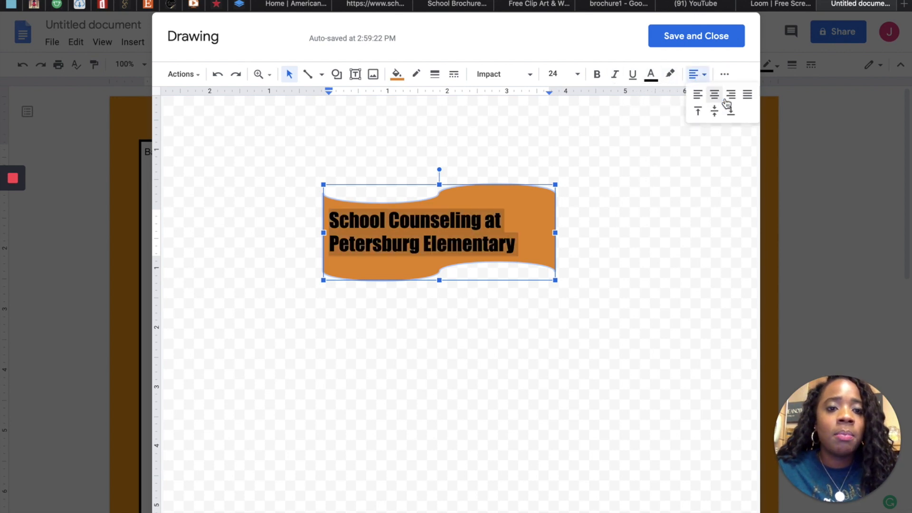
left_click(716, 95)
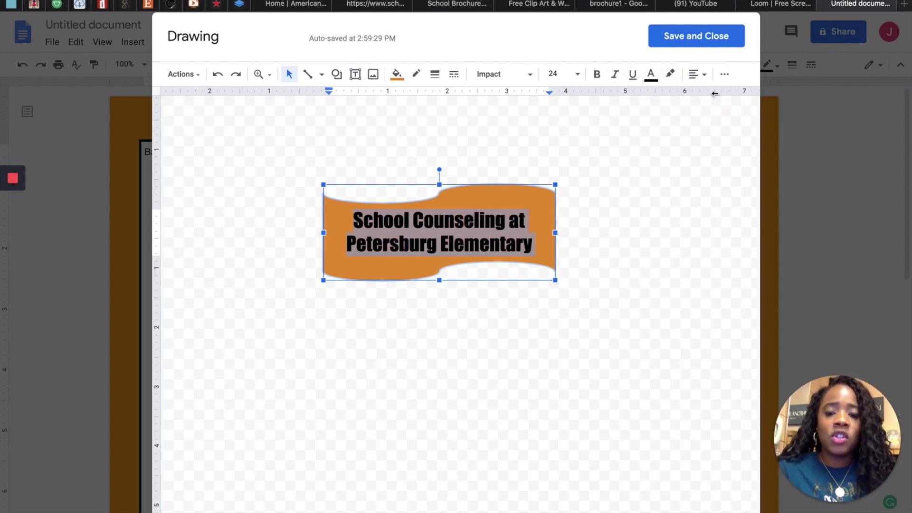
left_click(544, 392)
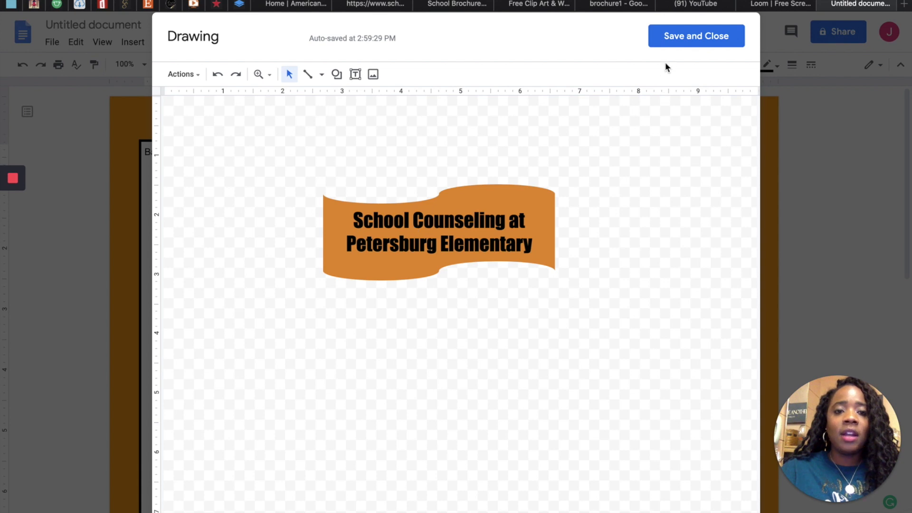
left_click(698, 41)
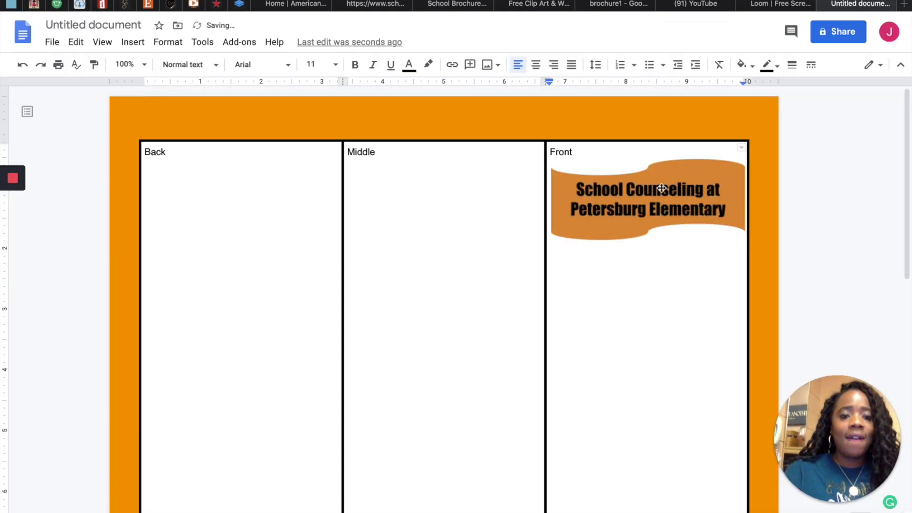
Try to move the inline banner drawing from the front panel toward the middle panel.
left_click(663, 211)
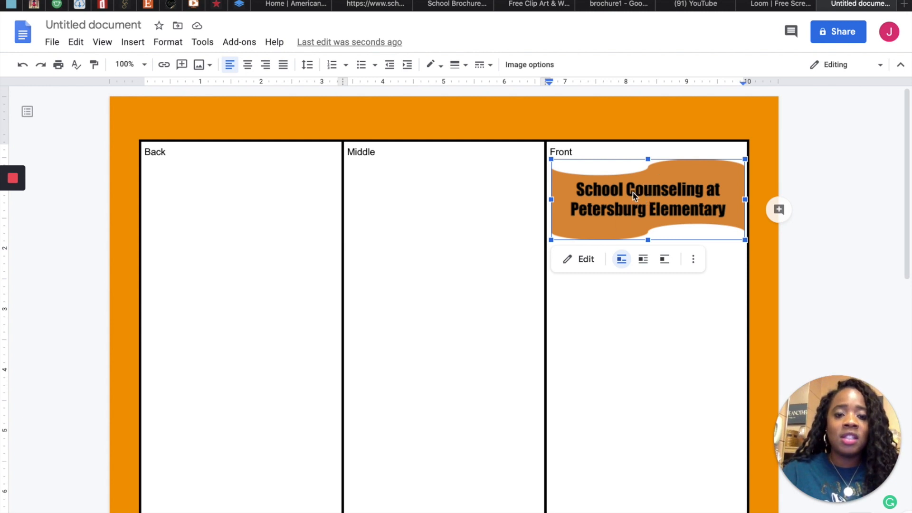
scroll(620, 440, "down", 2)
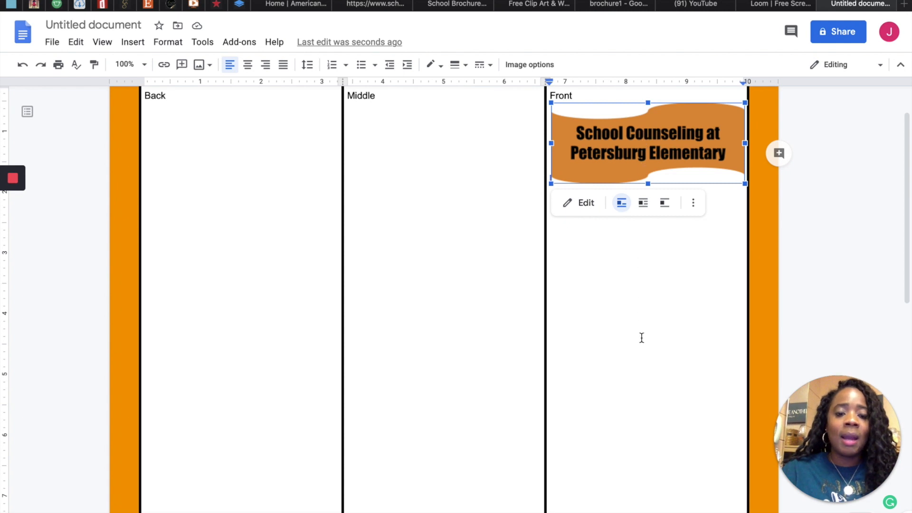
left_click_drag(645, 142, 512, 155)
left_click_drag(630, 149, 631, 144)
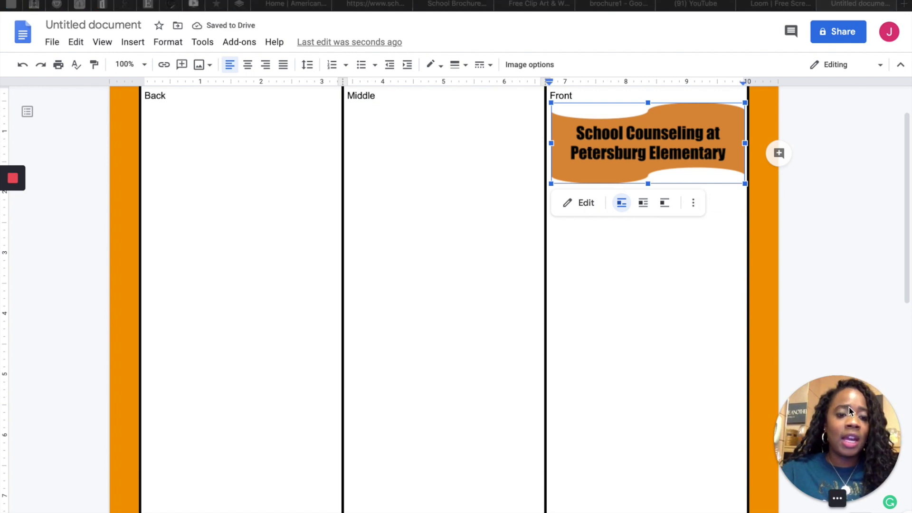
left_click_drag(837, 439, 75, 440)
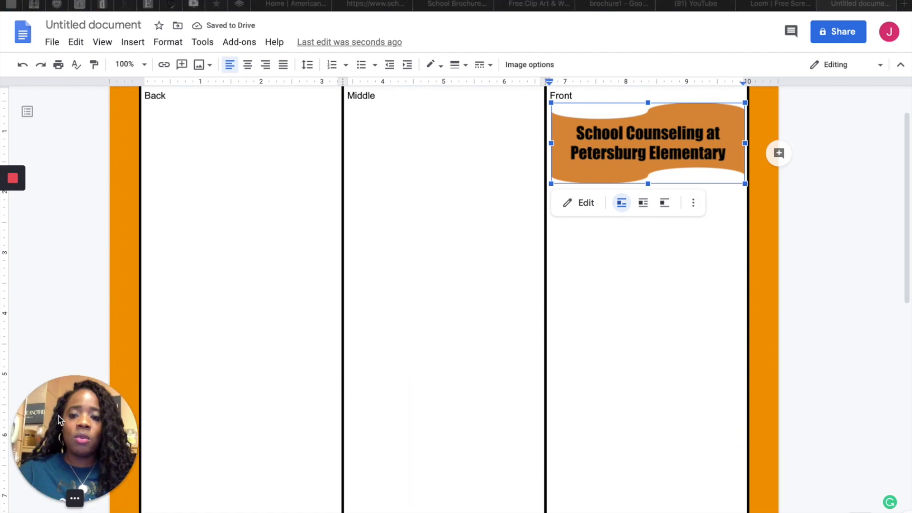
Set the banner drawing's text wrapping to Wrap text and its position to Fix position on page.
left_click(694, 205)
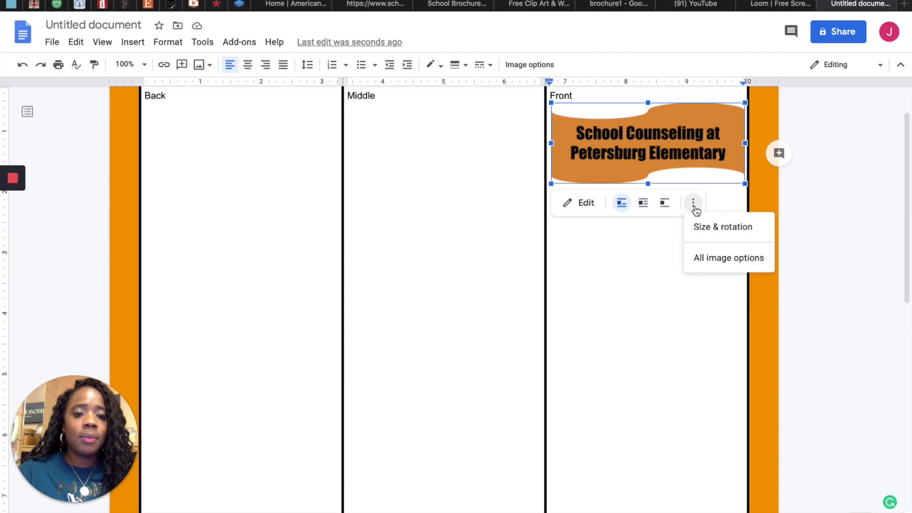
left_click(700, 263)
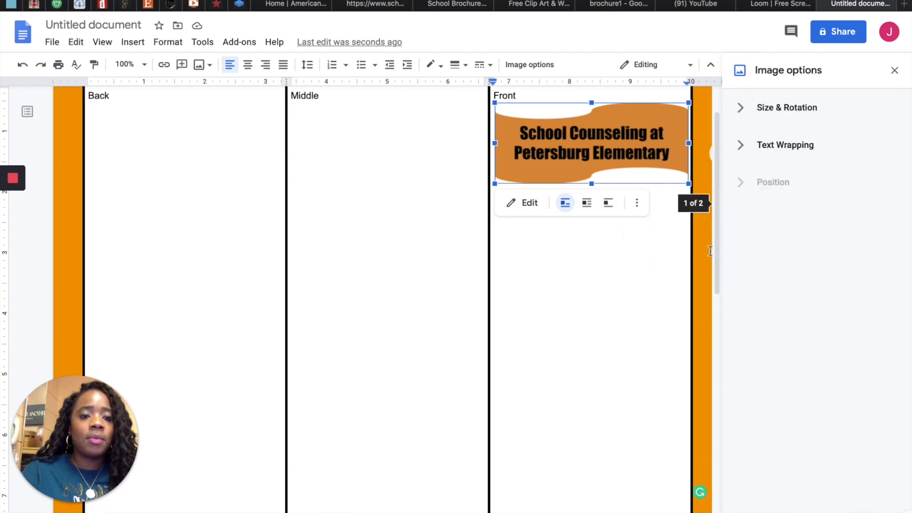
left_click(792, 146)
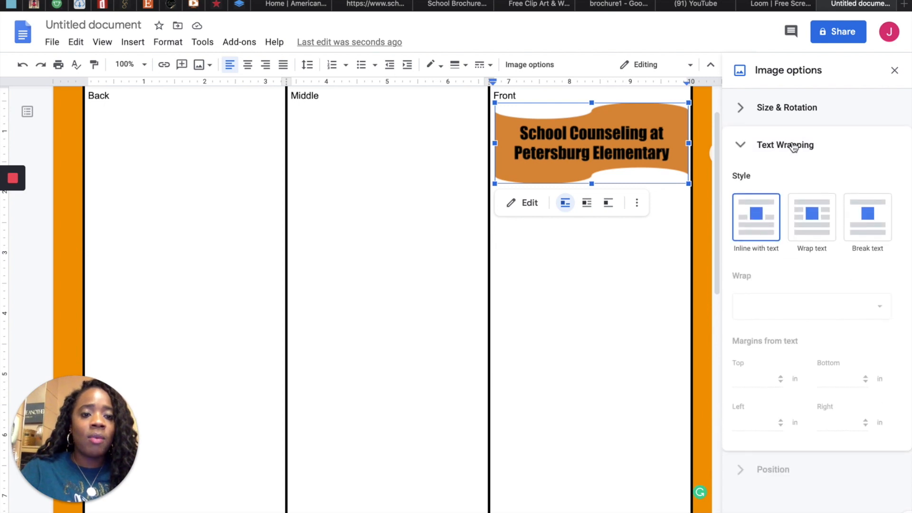
left_click(814, 232)
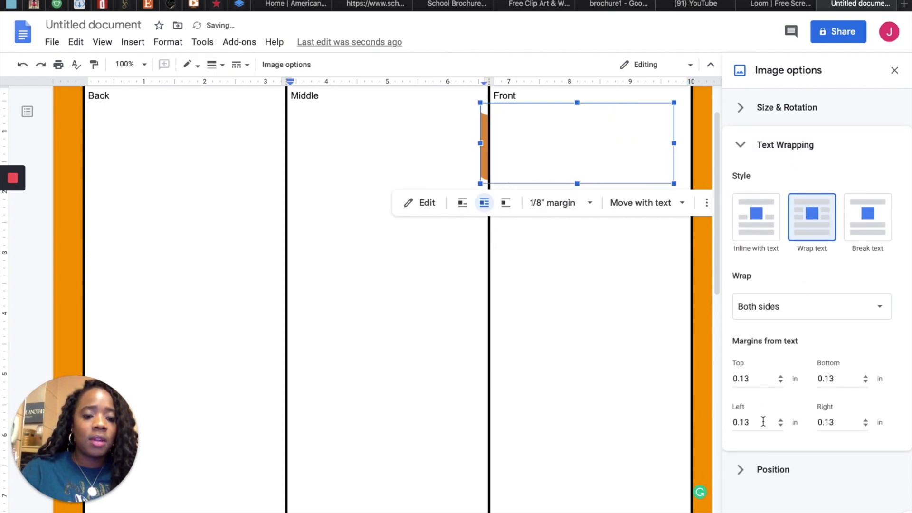
left_click(775, 472)
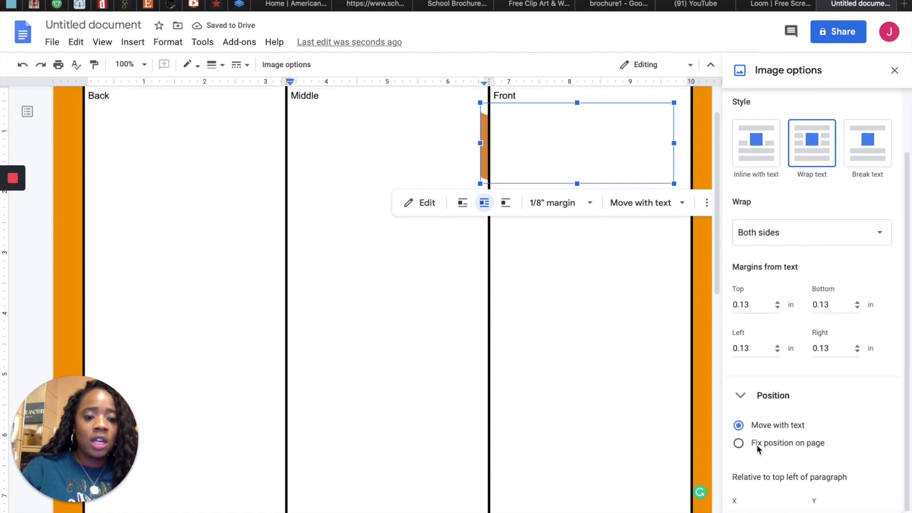
left_click(762, 444)
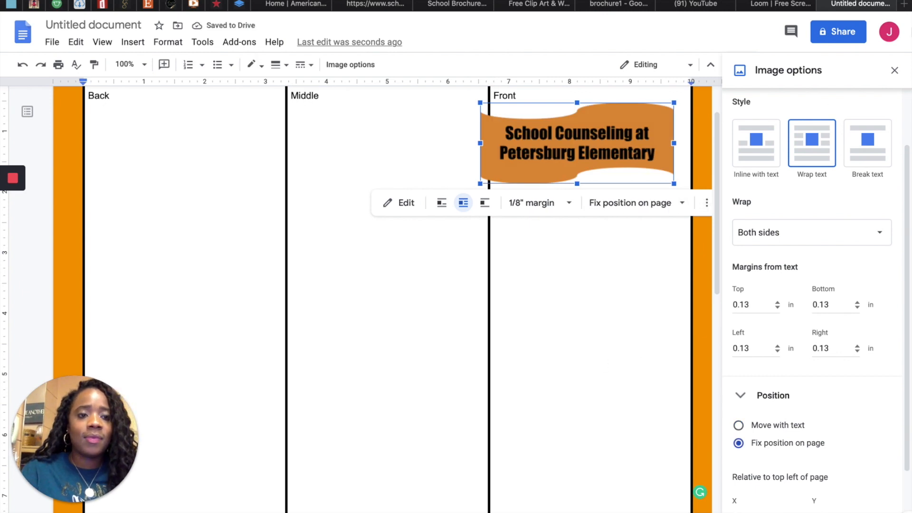
left_click(896, 72)
Move the banner freely around the page and place it across the front panel, directly below the Front label.
left_click_drag(646, 146, 583, 157)
left_click_drag(583, 198, 273, 242)
left_click_drag(272, 242, 662, 183)
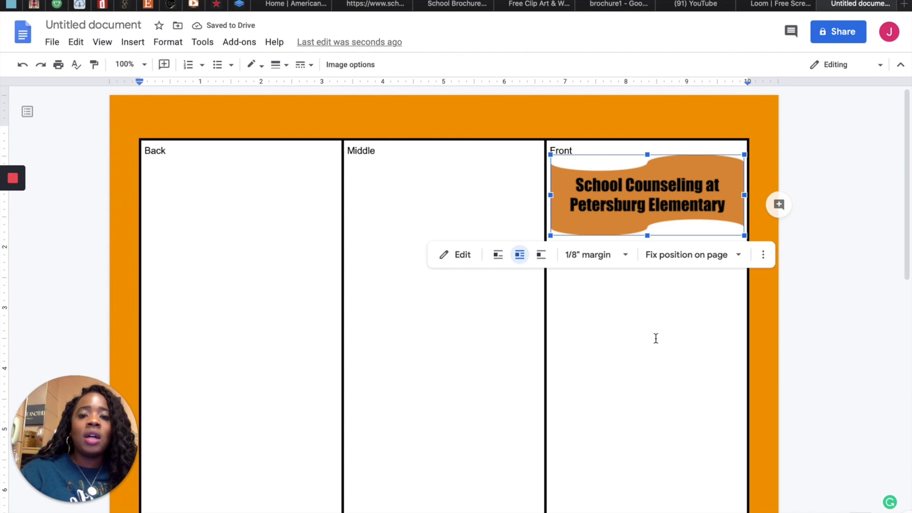
left_click(698, 344)
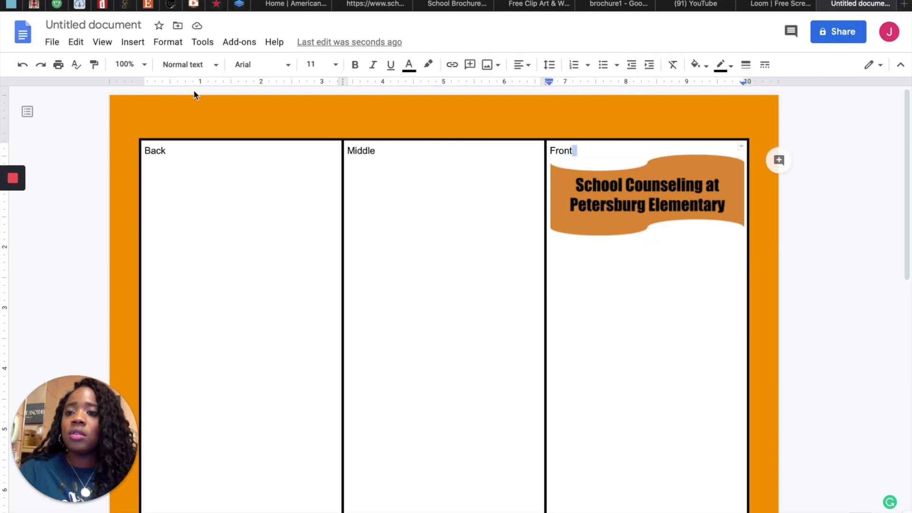
left_click(132, 43)
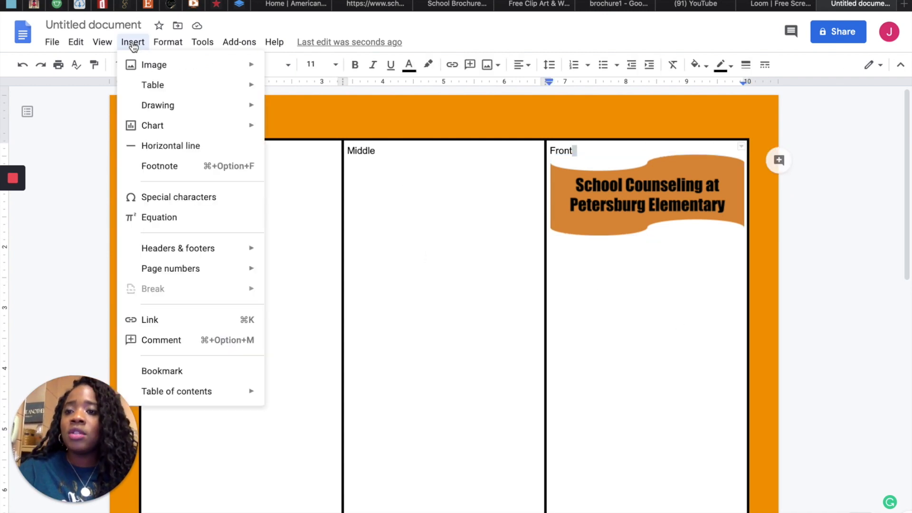
mouse_move(153, 70)
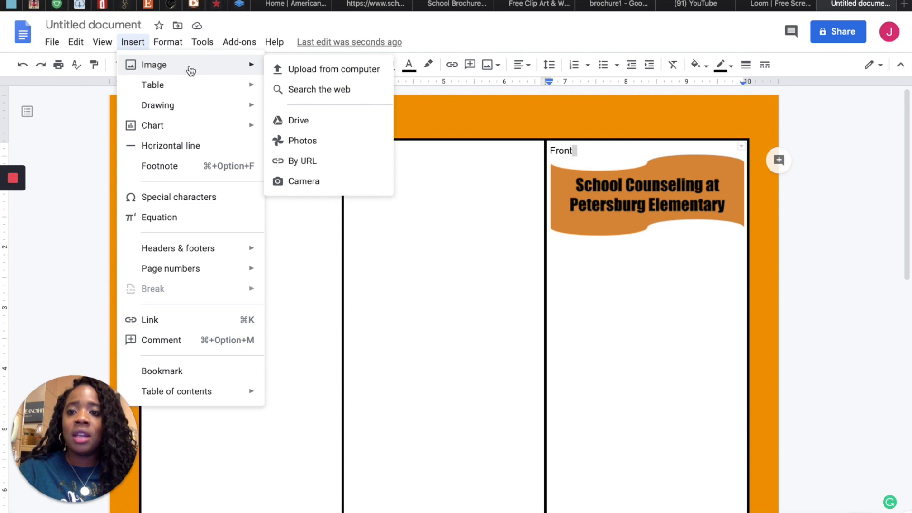
mouse_move(179, 108)
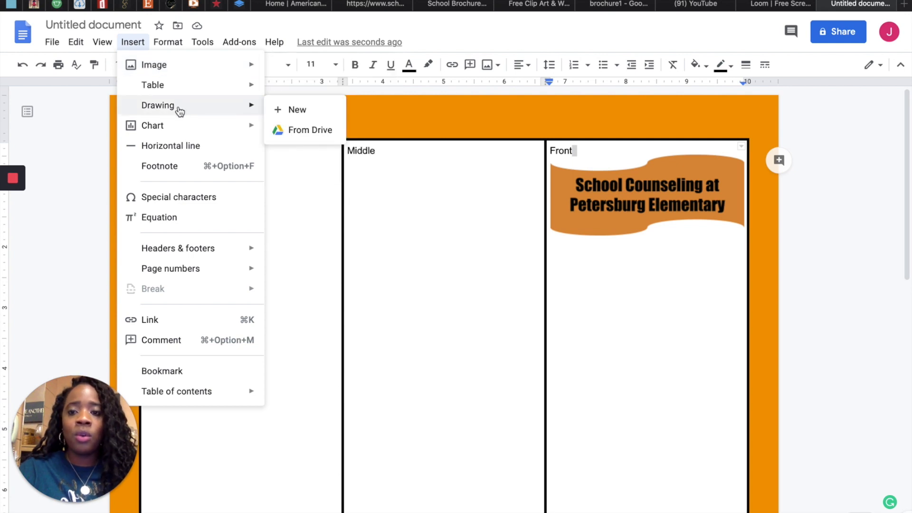
left_click(285, 111)
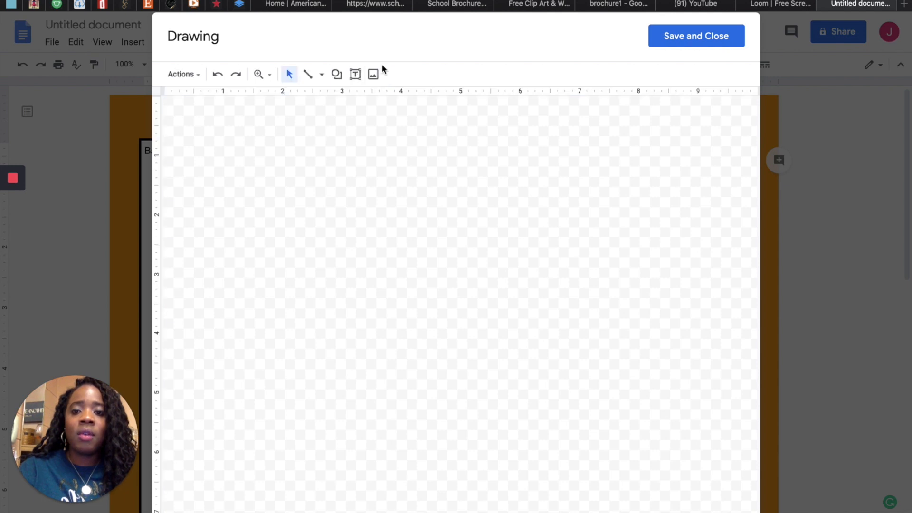
left_click(687, 41)
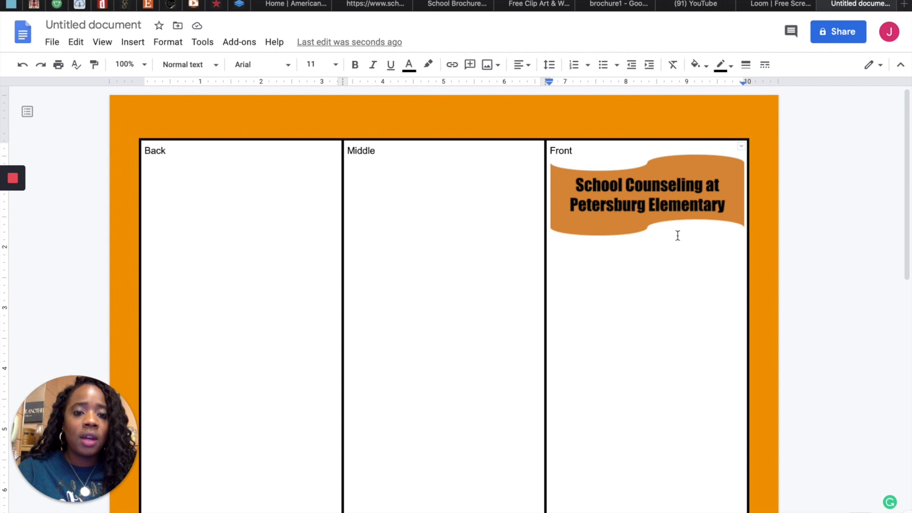
Place the cursor after the Front label and open the web image search for inserting a picture.
double_click(706, 267)
left_click(575, 153)
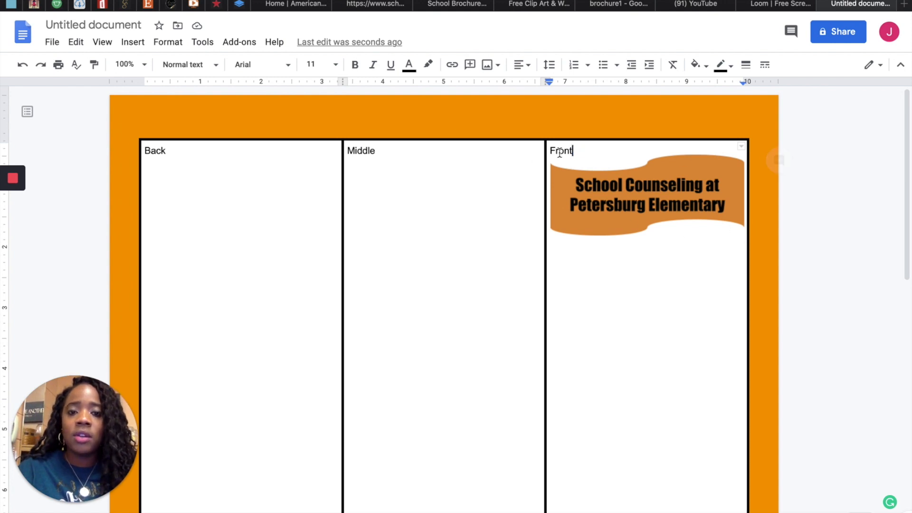
left_click(133, 42)
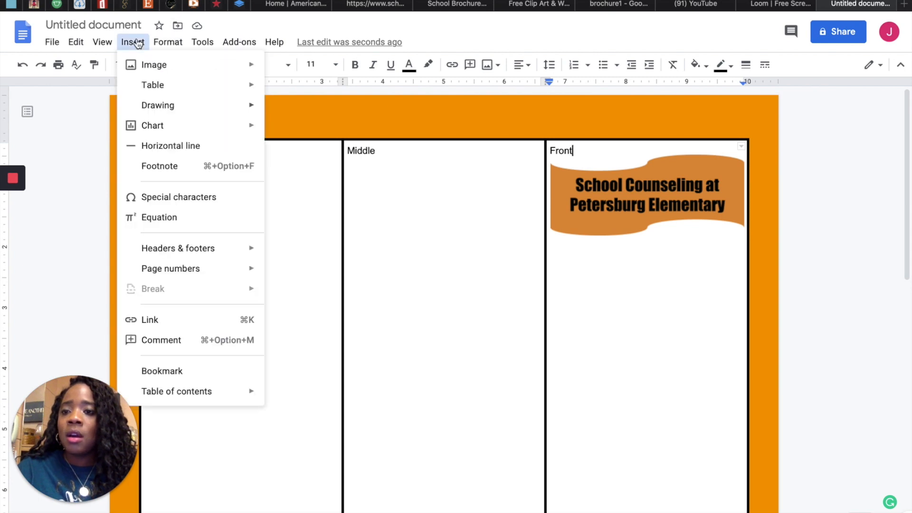
mouse_move(151, 66)
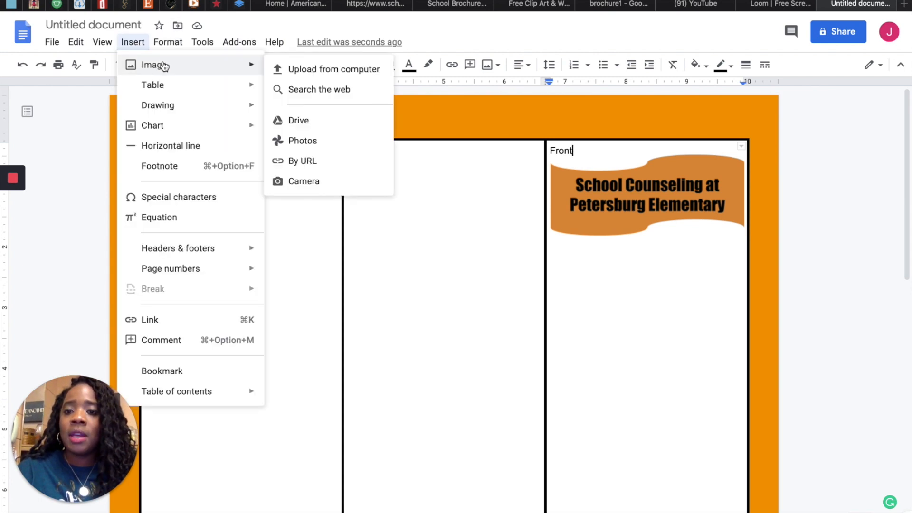
left_click(309, 90)
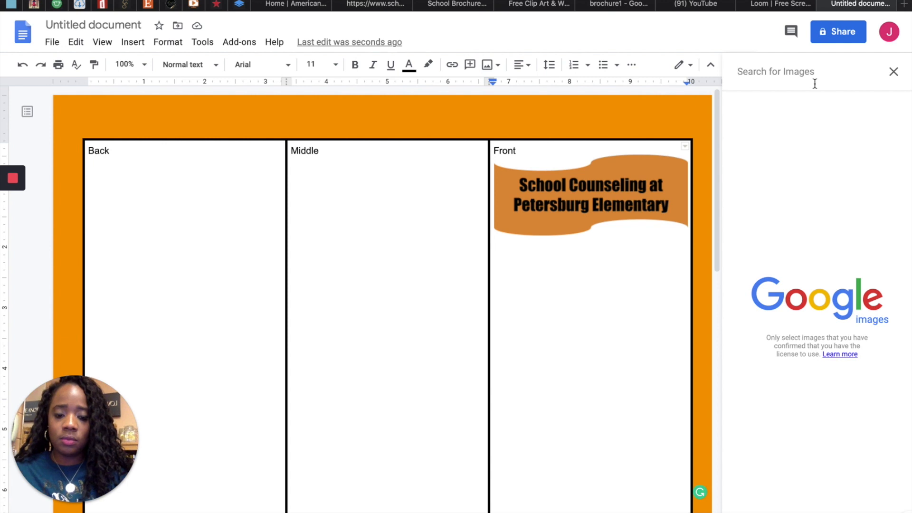
Search the web images for "elementary school building".
left_click(815, 83)
type("googl")
key("BackSpace")
key("BackSpace")
key("BackSpace")
key("BackSpace")
key("BackSpace")
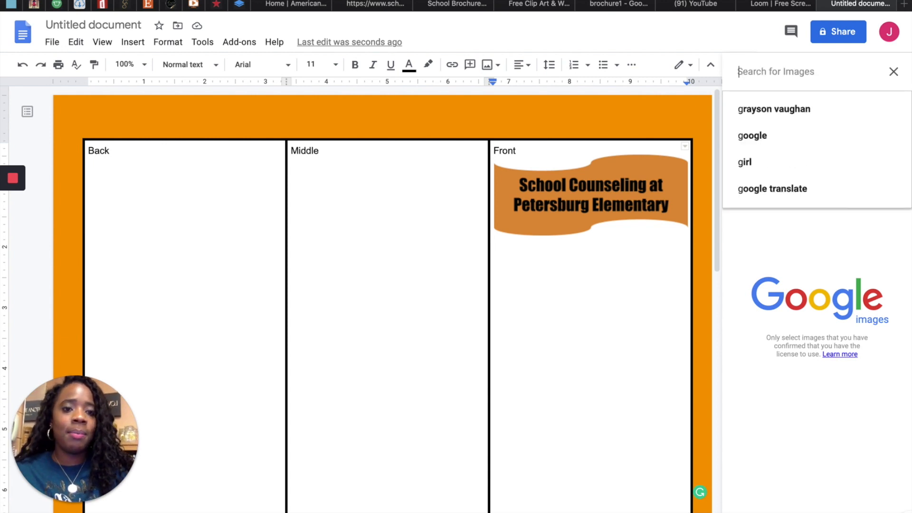
type("sch")
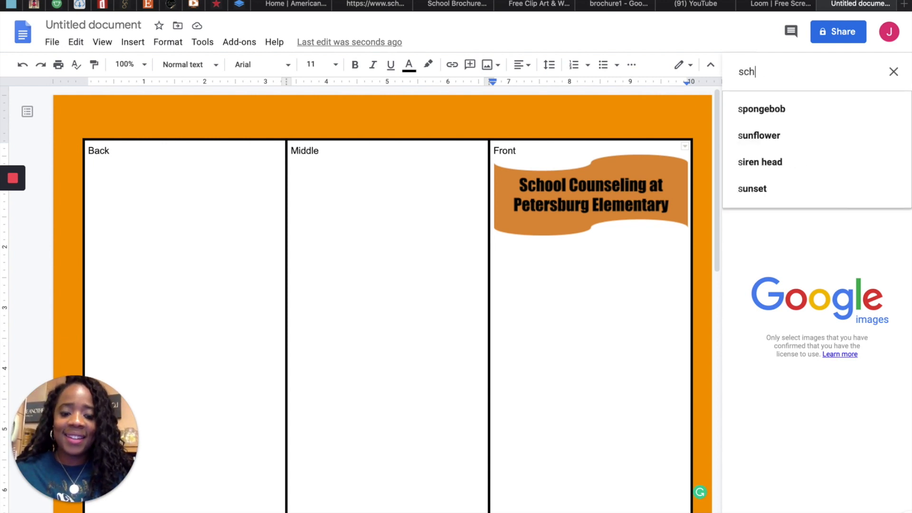
type("ool building")
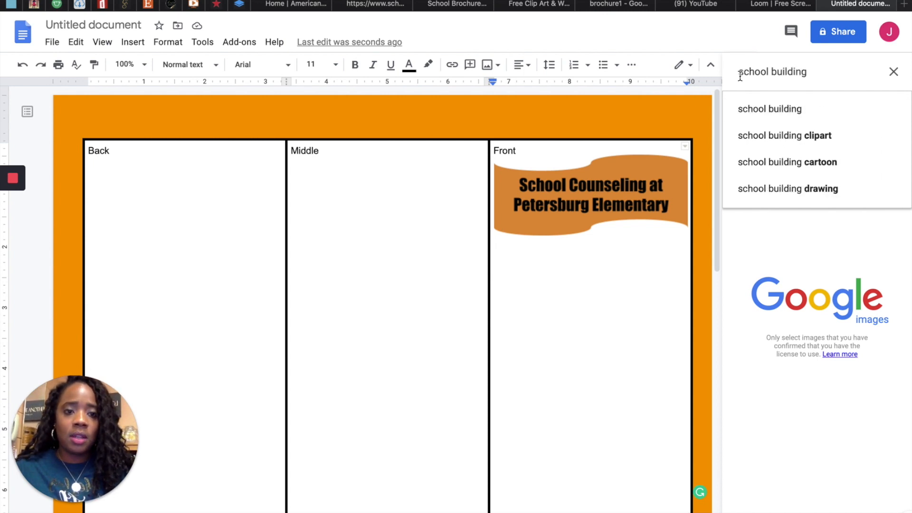
type("elementa")
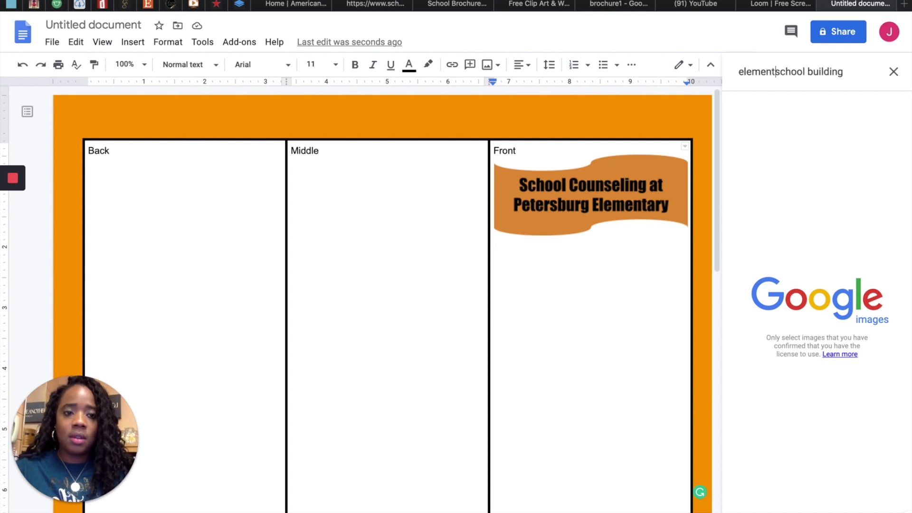
type("ry")
key("Return")
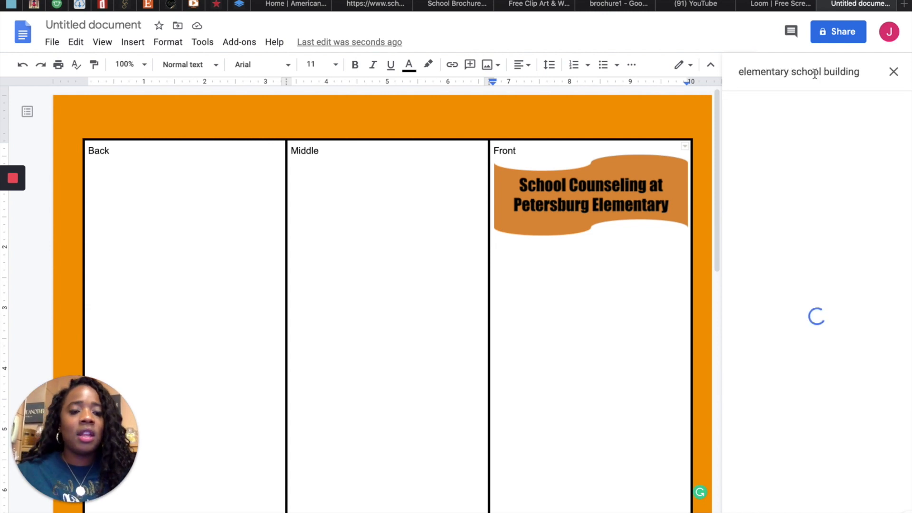
Insert the dark blue schoolhouse clip art with yellow windows and door into the front panel.
scroll(810, 158, "down", 10)
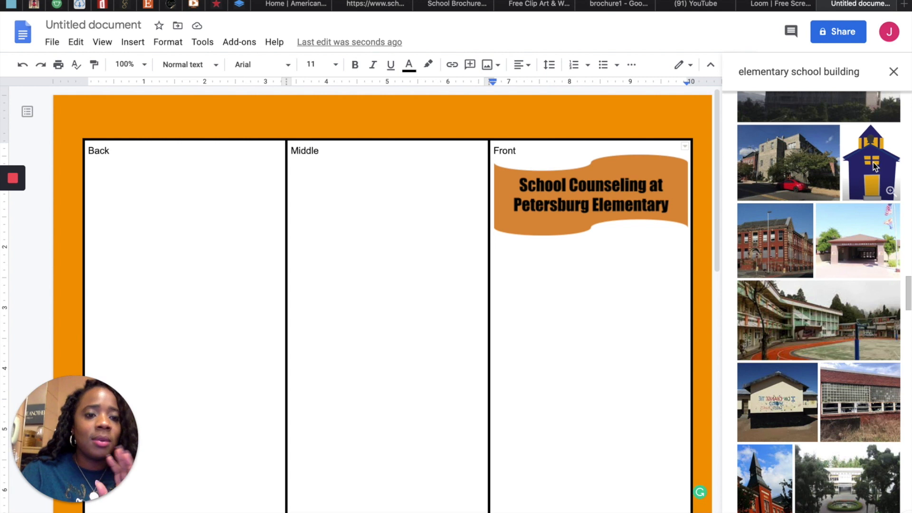
left_click(875, 164)
left_click(885, 511)
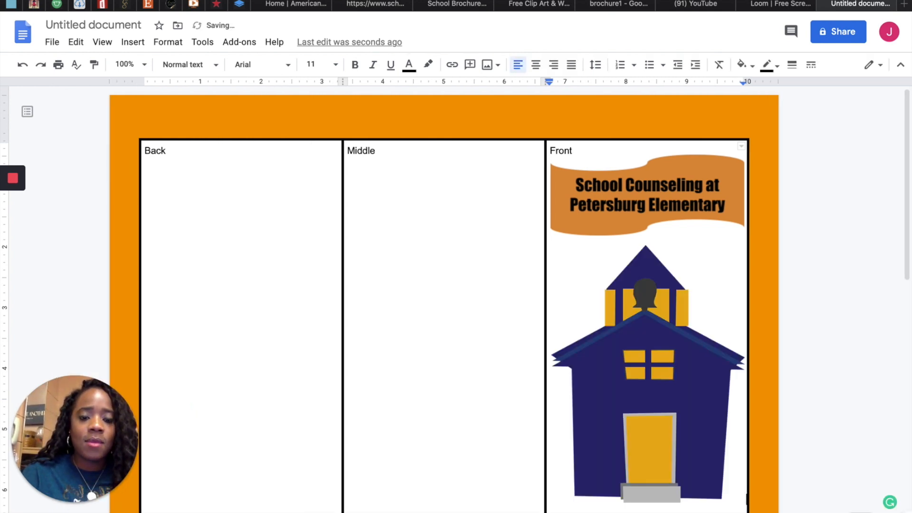
Try to move the inline schoolhouse image toward the middle panel and undo the move.
left_click(700, 397)
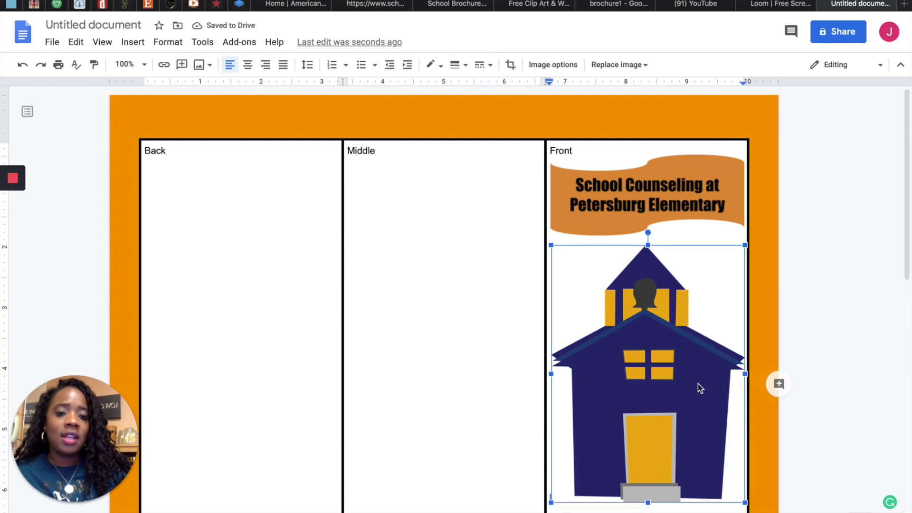
scroll(699, 385, "down", 3)
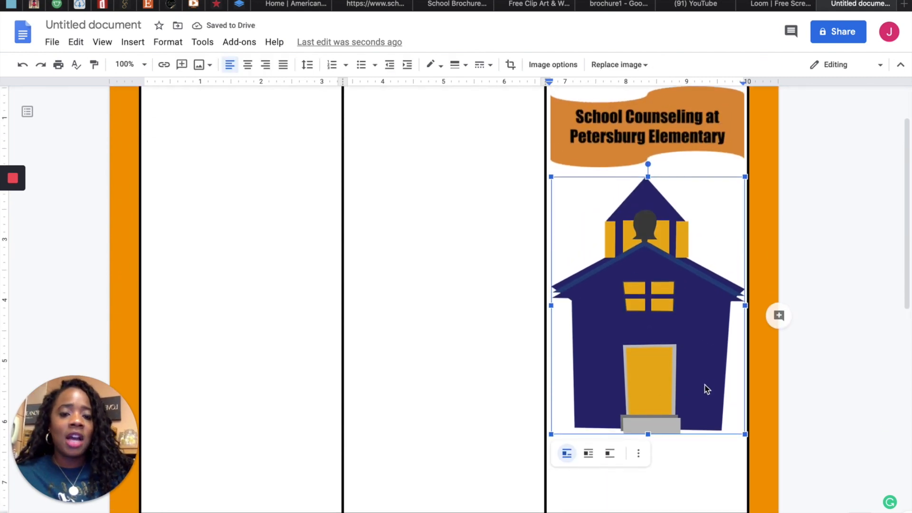
left_click_drag(634, 383, 474, 358)
key("ctrl+z")
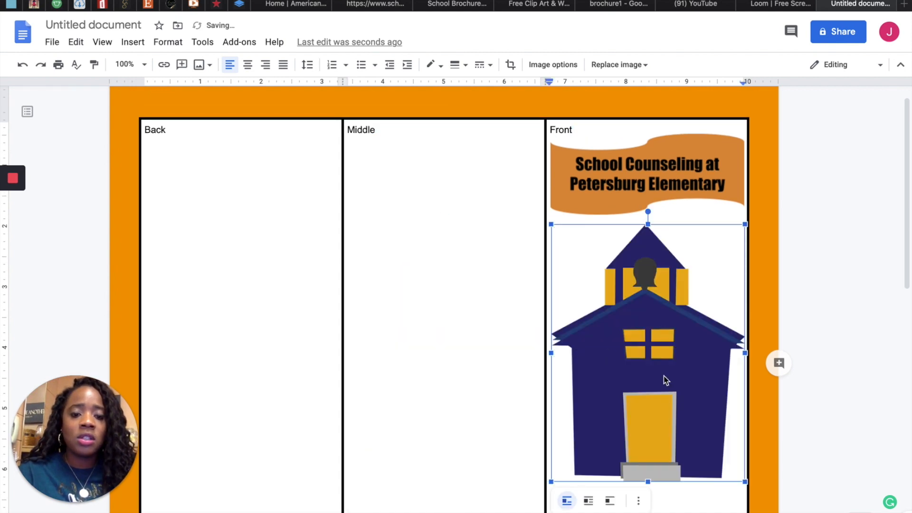
Set the schoolhouse image to wrap text on both sides with its position fixed on the page.
scroll(664, 390, "down", 2)
left_click(640, 426)
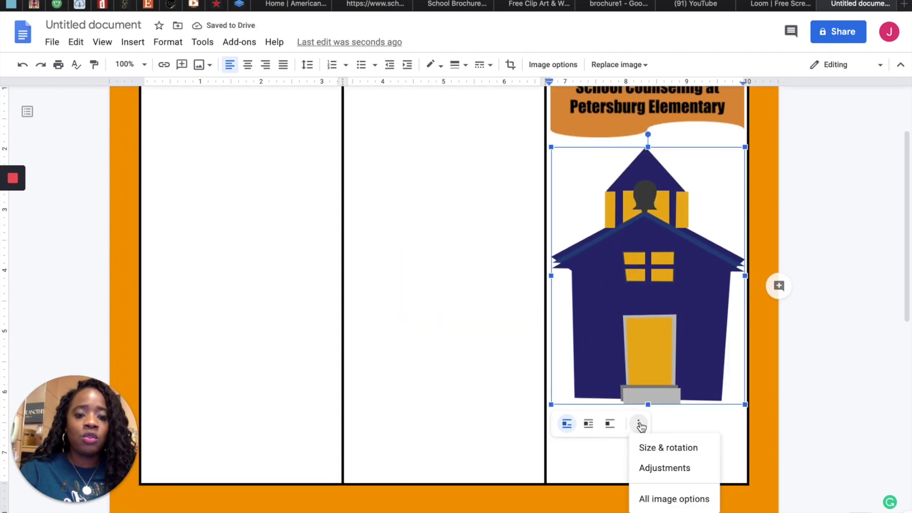
left_click(657, 499)
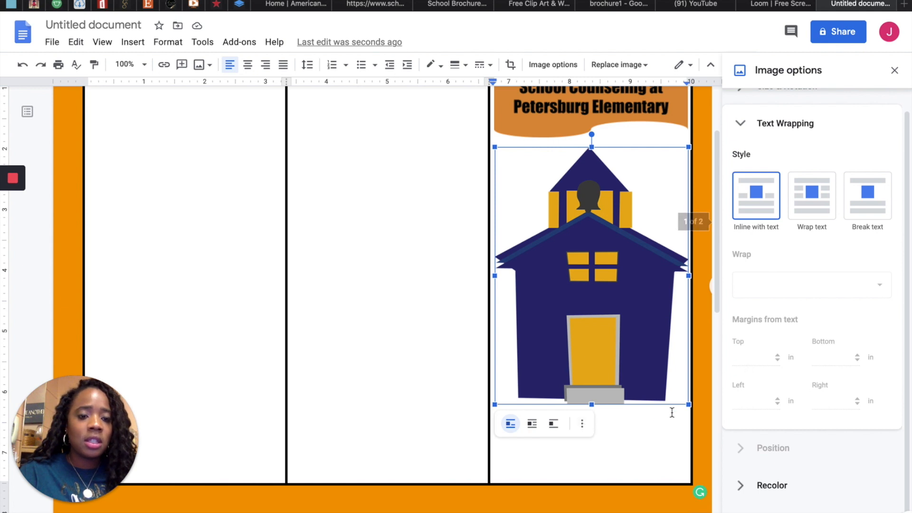
left_click(812, 204)
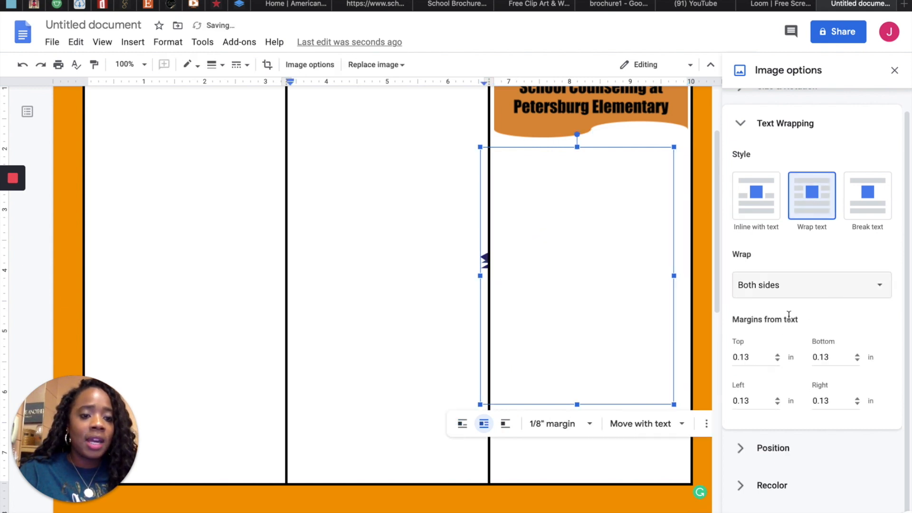
left_click(768, 448)
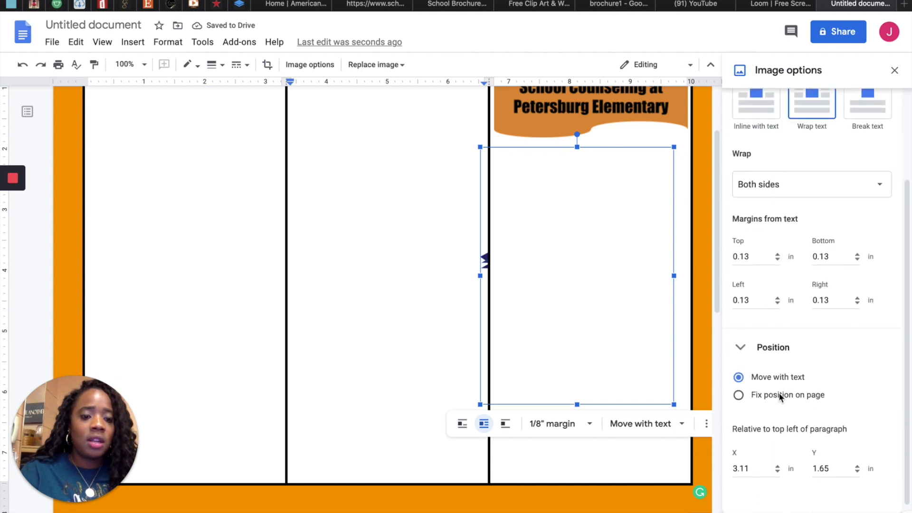
left_click(780, 395)
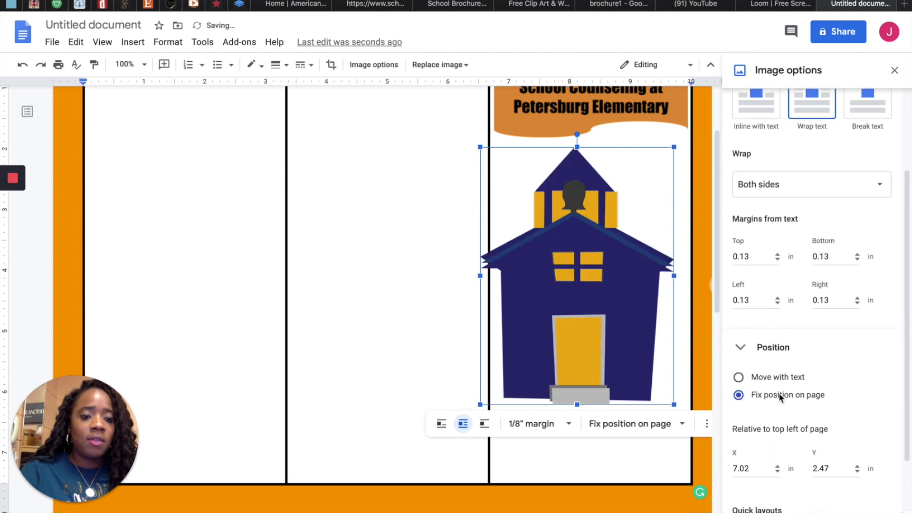
left_click(891, 71)
Shrink the schoolhouse image to about 2 inches wide and center it beneath the banner in the front panel.
left_click_drag(678, 275, 540, 181)
left_click_drag(546, 219, 384, 235)
left_click_drag(385, 243, 727, 414)
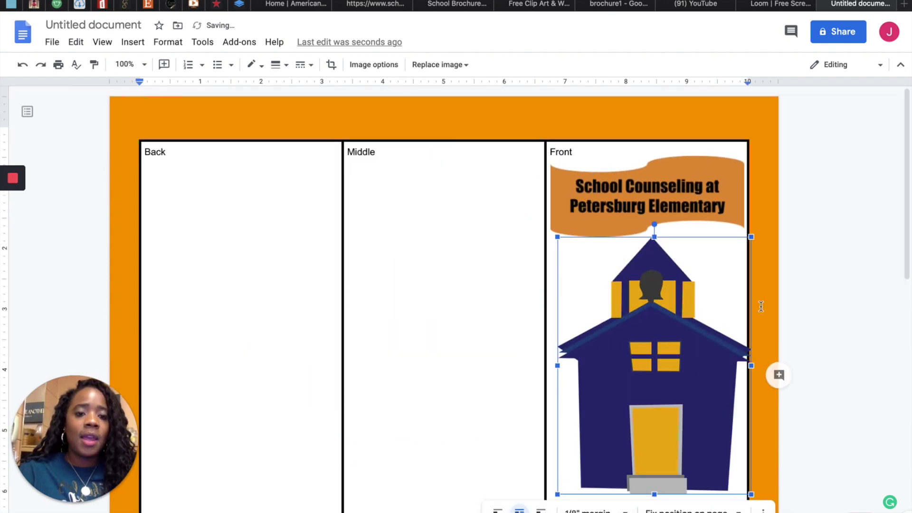
left_click_drag(752, 494, 678, 399)
left_click_drag(590, 314, 628, 325)
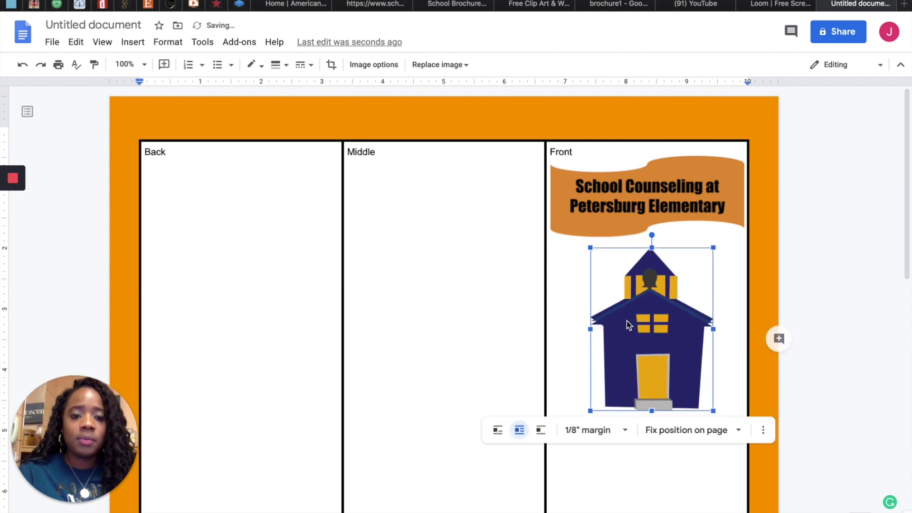
scroll(620, 429, "down", 5)
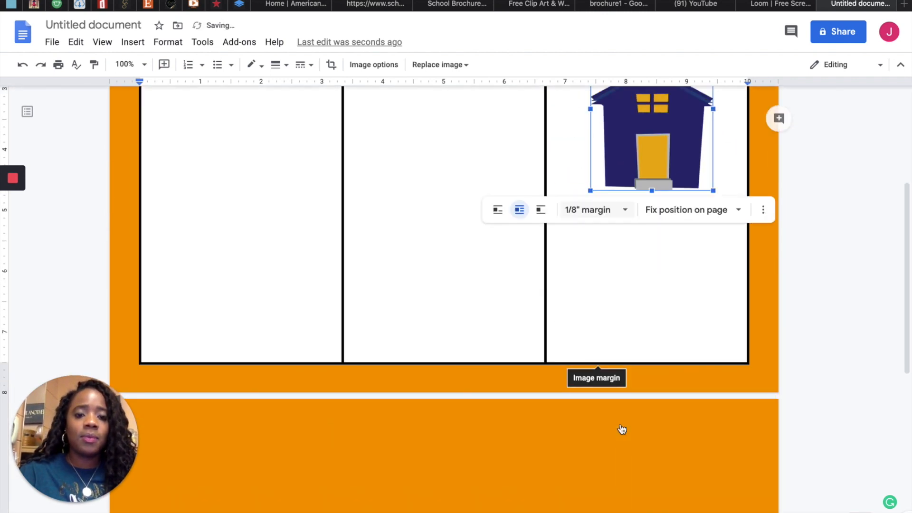
scroll(620, 429, "up", 3)
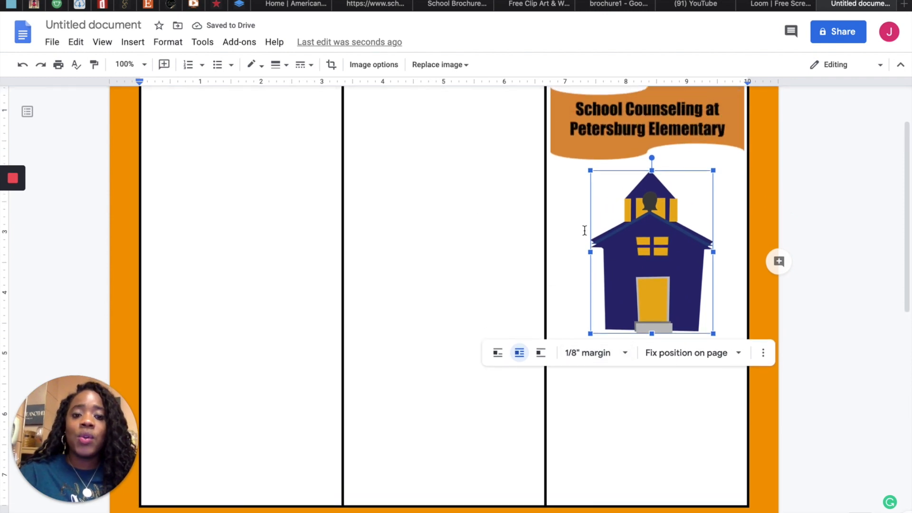
Start a new drawing in the front panel with a text box about 3.5 inches wide reading "Why is School Counseling Essential".
left_click(639, 405)
scroll(617, 380, "up", 3)
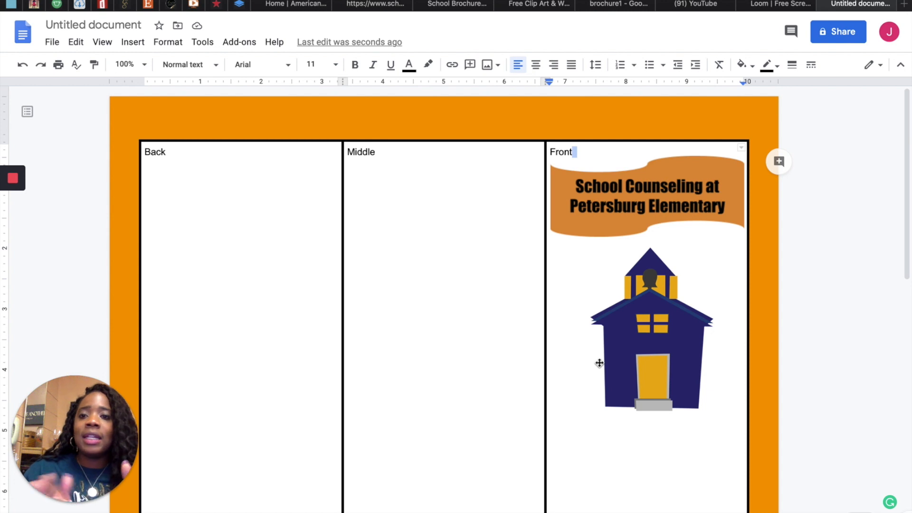
left_click(133, 43)
mouse_move(171, 91)
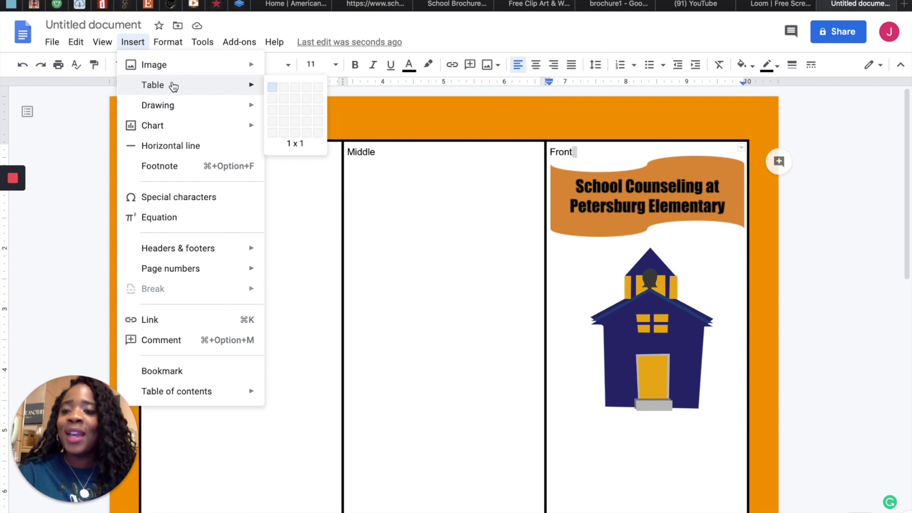
mouse_move(194, 109)
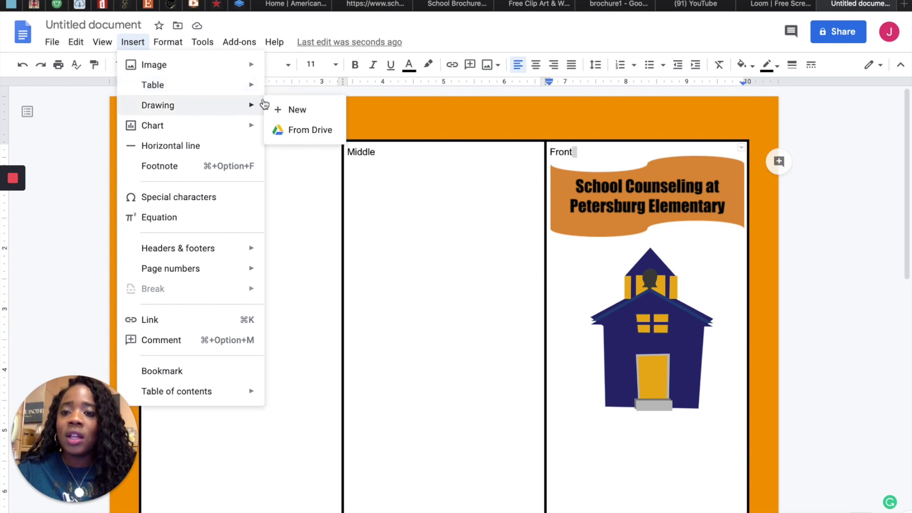
left_click(291, 111)
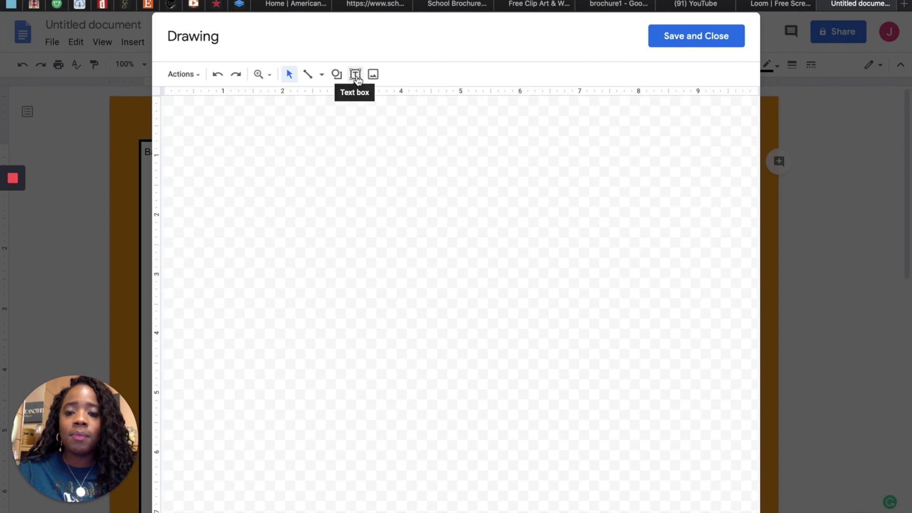
left_click(357, 77)
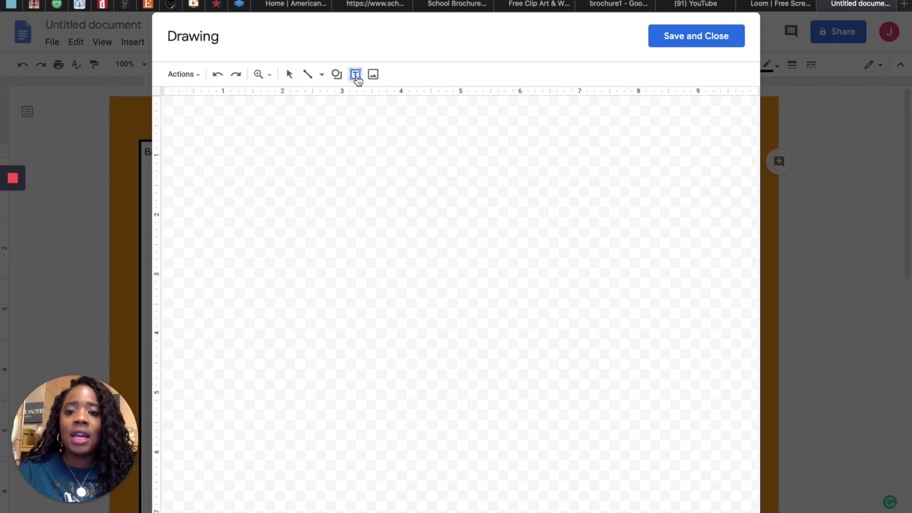
left_click_drag(323, 147, 534, 272)
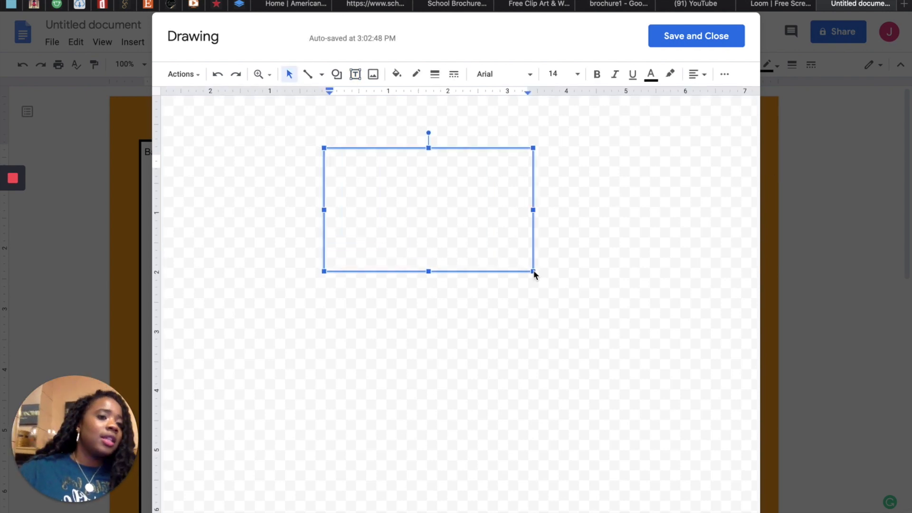
type("Why")
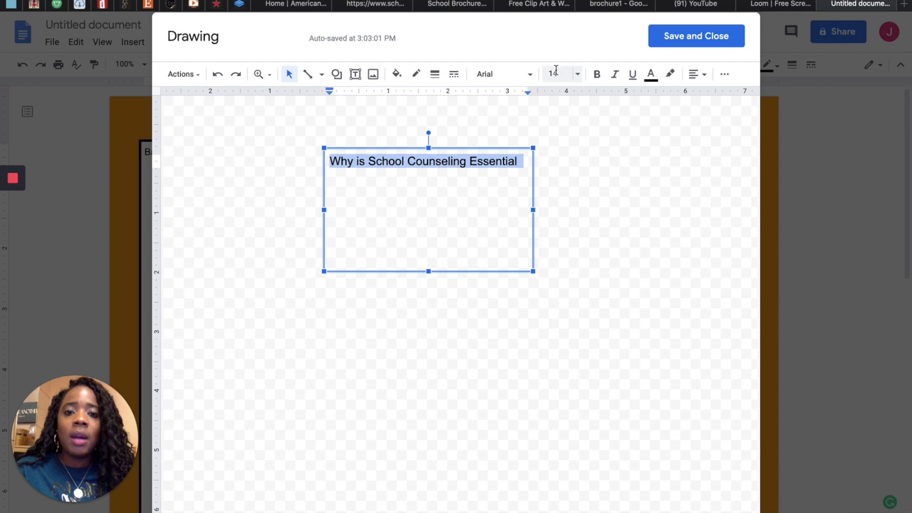
Format the "Why is School Counseling Essential" text in Georgia at size 24 with center alignment.
left_click(525, 76)
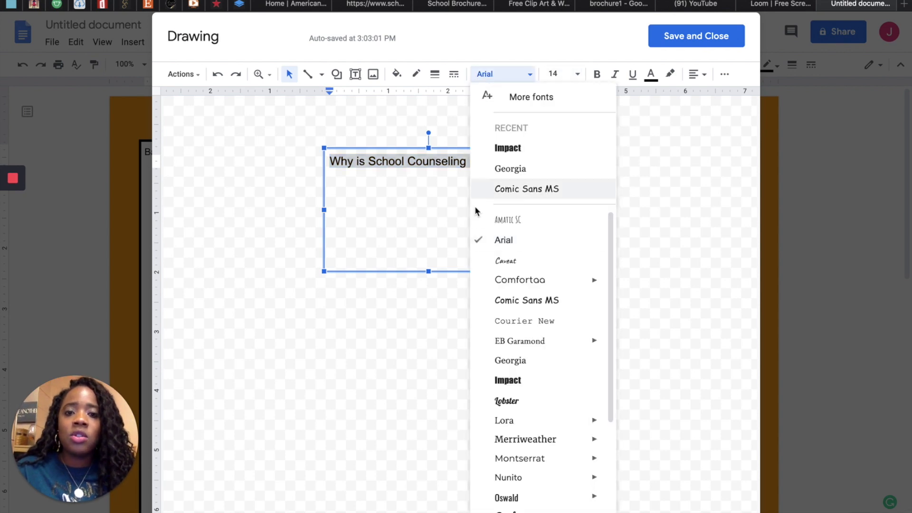
left_click(513, 178)
left_click(577, 73)
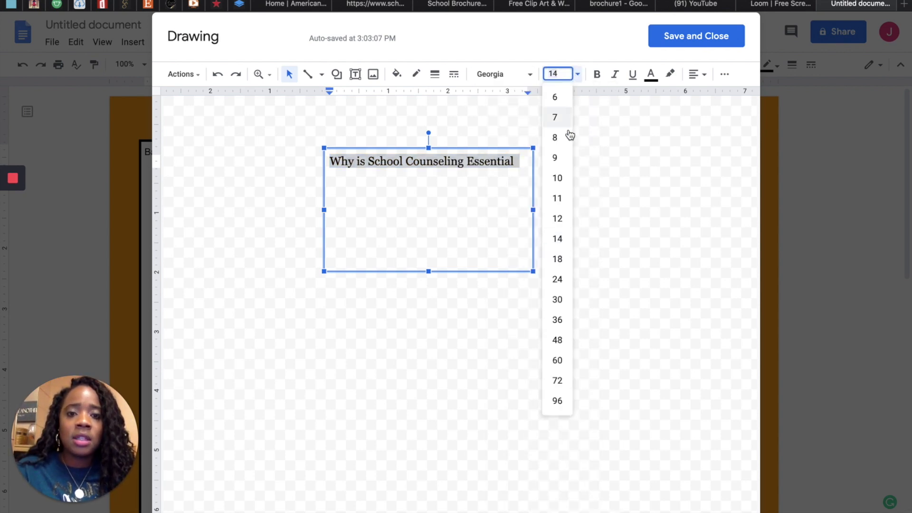
left_click(558, 279)
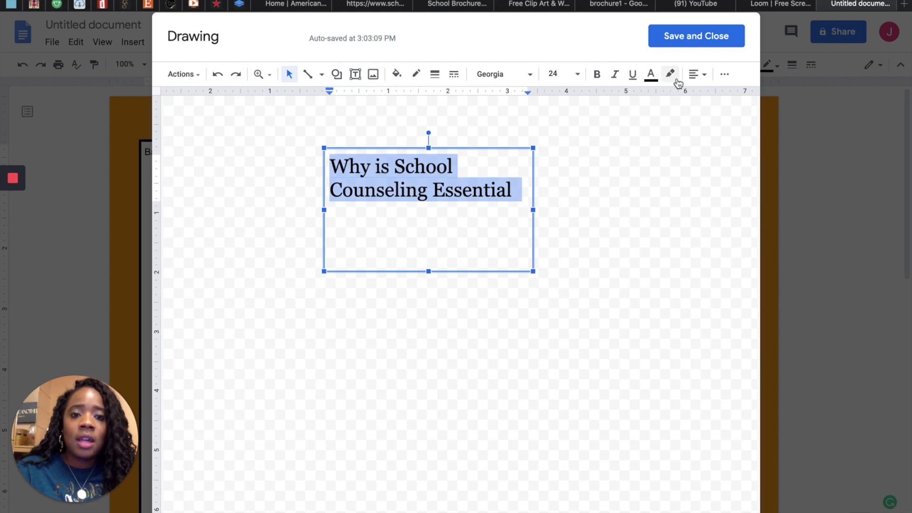
left_click(704, 75)
left_click(715, 95)
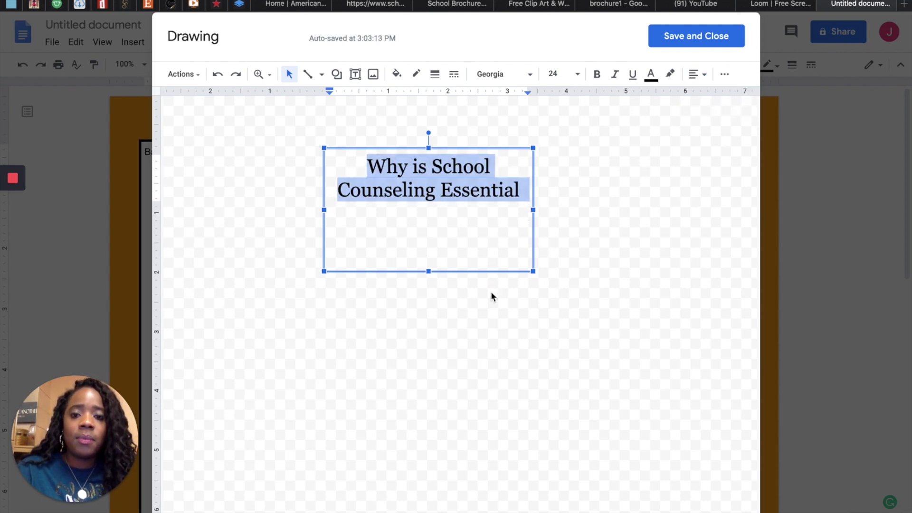
Shorten the text box to fit its two lines and save the drawing into the front panel.
left_click_drag(433, 270, 434, 212)
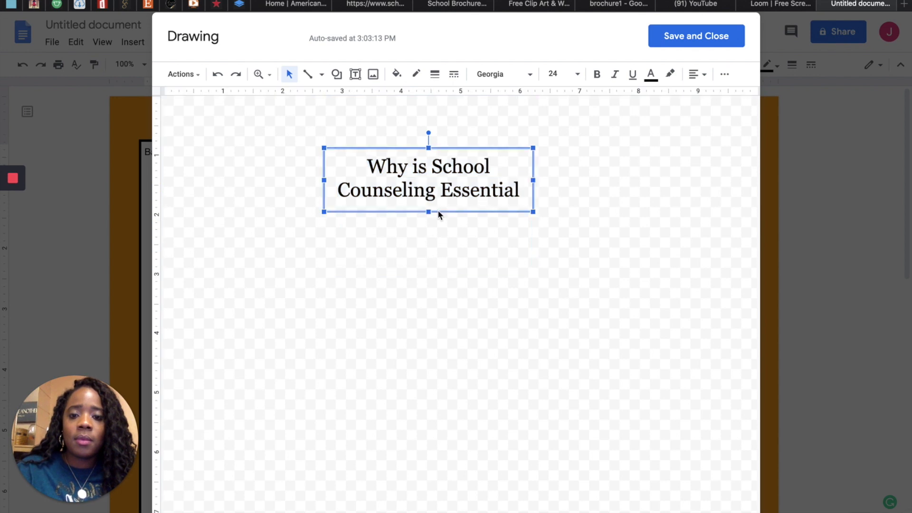
left_click(707, 37)
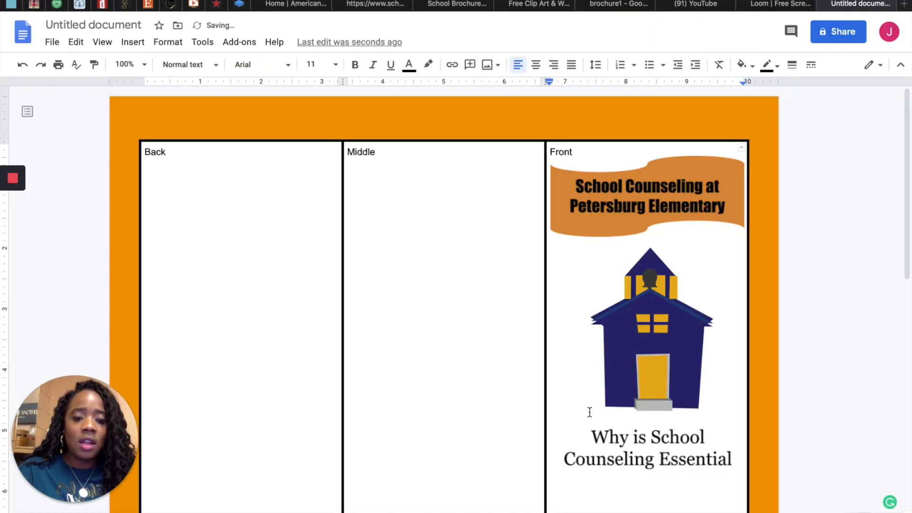
Set the "Why is School Counseling Essential" drawing to wrap text on both sides with its position fixed on the page.
scroll(591, 408, "down", 2)
left_click(638, 384)
left_click(694, 416)
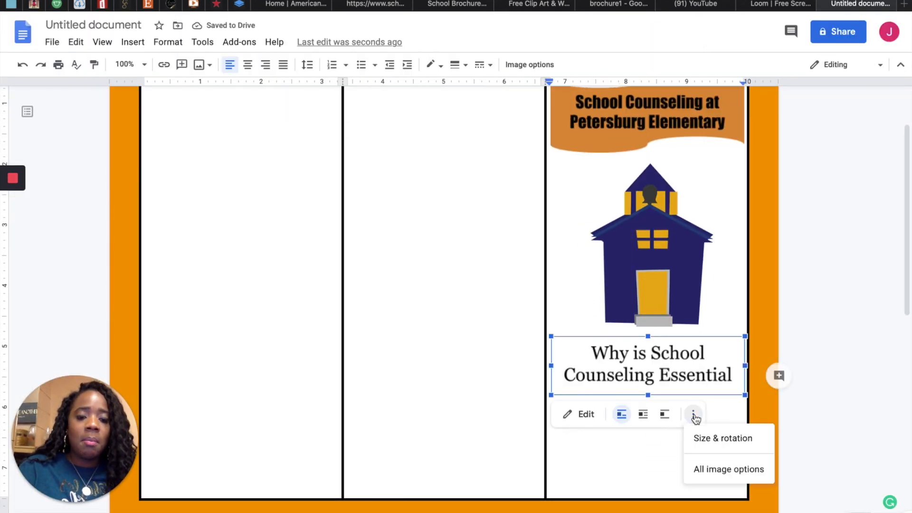
left_click(699, 470)
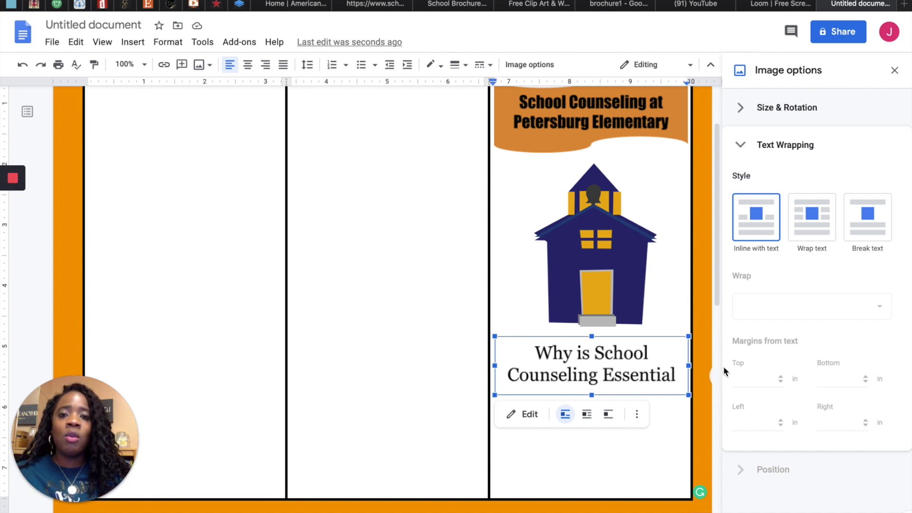
left_click(637, 417)
left_click(665, 471)
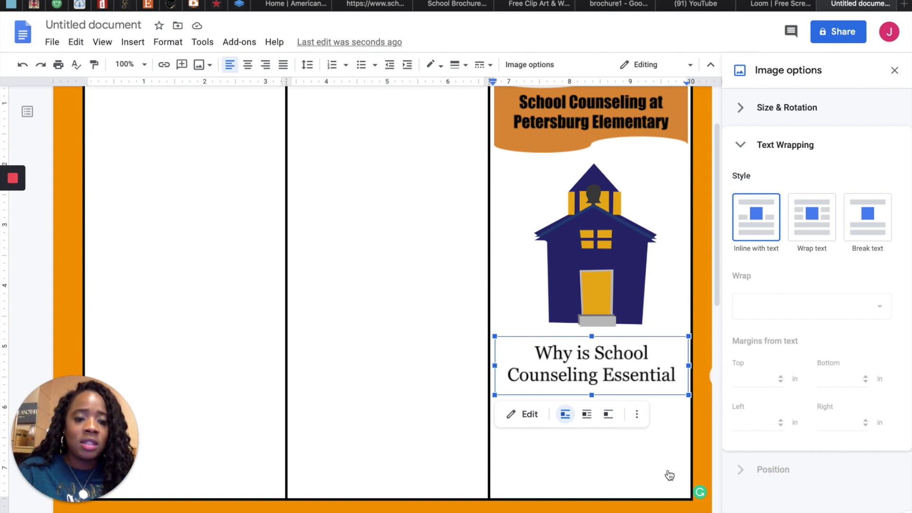
left_click(812, 196)
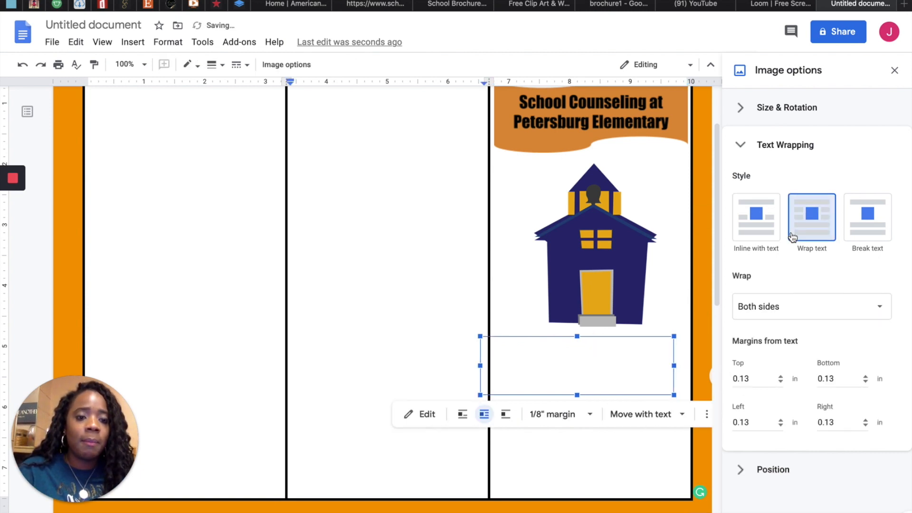
left_click(765, 486)
scroll(779, 498, "down", 2)
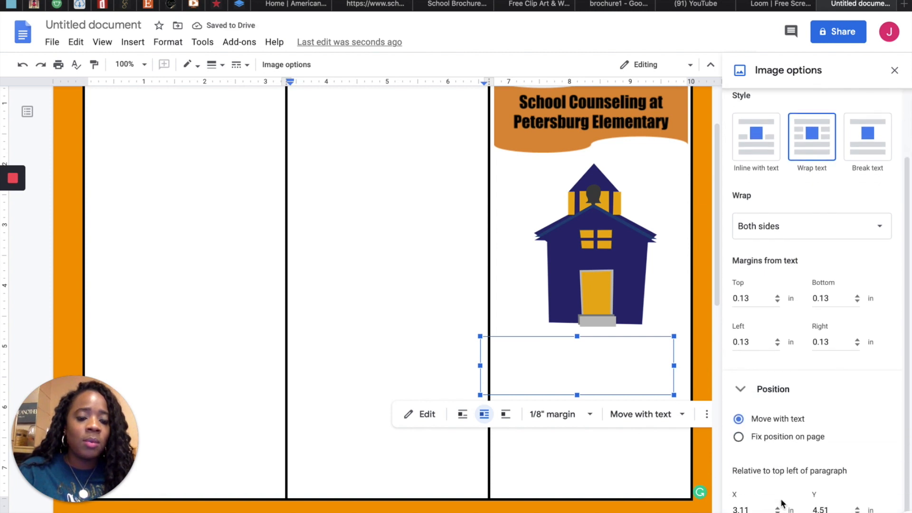
left_click(794, 436)
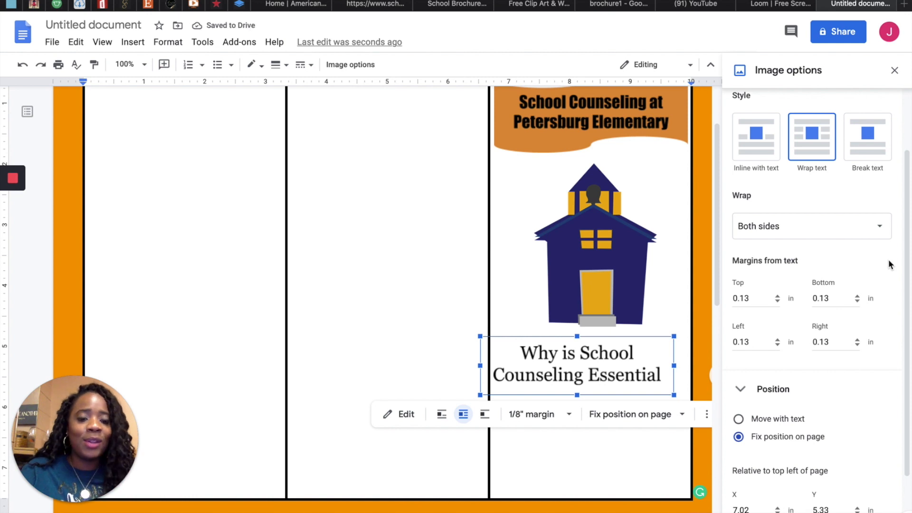
scroll(890, 264, "down", 1)
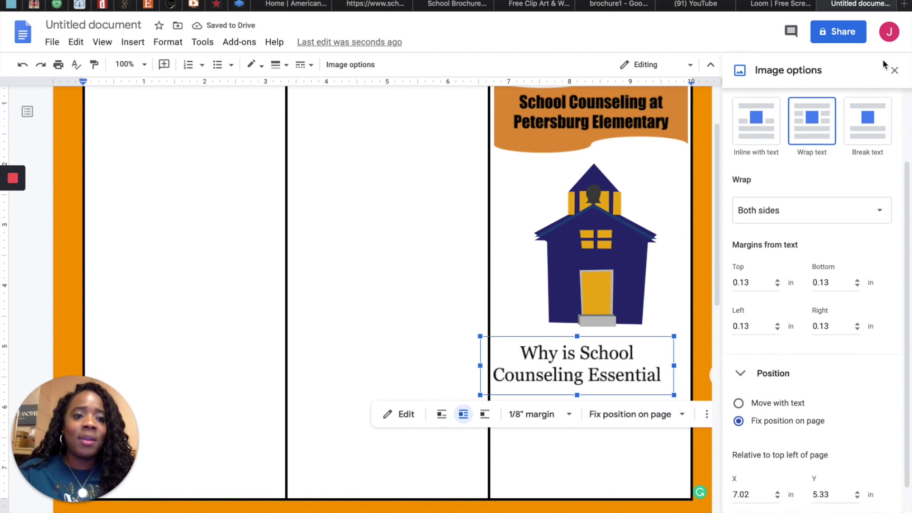
left_click(895, 73)
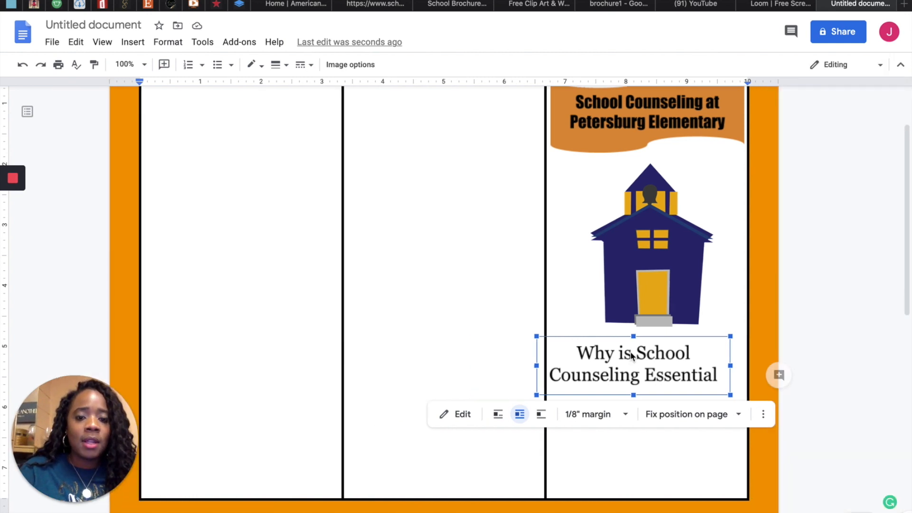
Move the "Why is School Counseling Essential" drawing so it is centered below the schoolhouse within the front panel.
mouse_move(633, 363)
left_mouse_down()
mouse_move(653, 364)
mouse_move(638, 360)
left_mouse_up()
scroll(645, 367, "up", 2)
scroll(645, 367, "down", 4)
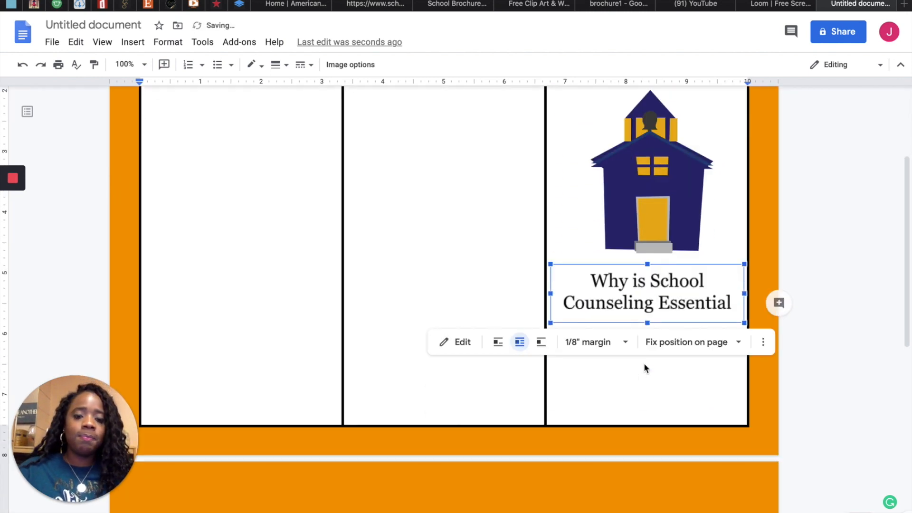
left_click(623, 379)
scroll(618, 361, "up", 3)
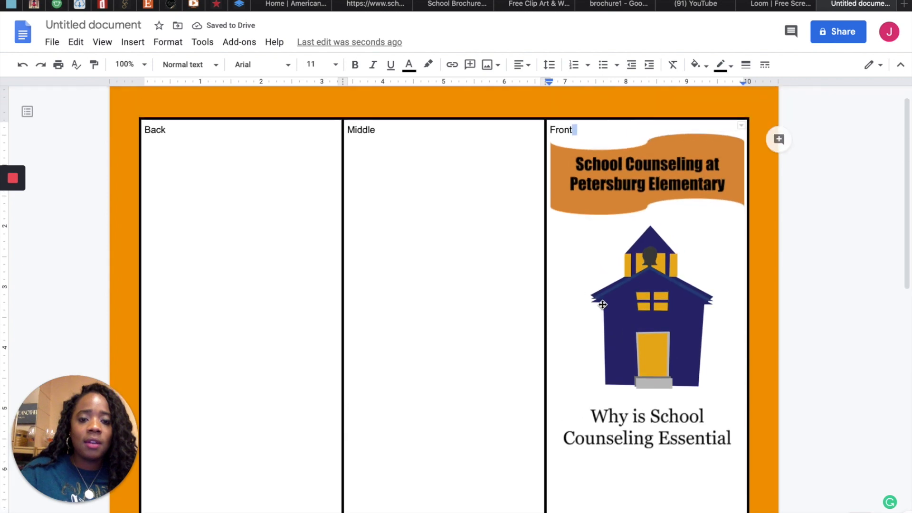
scroll(607, 321, "down", 3)
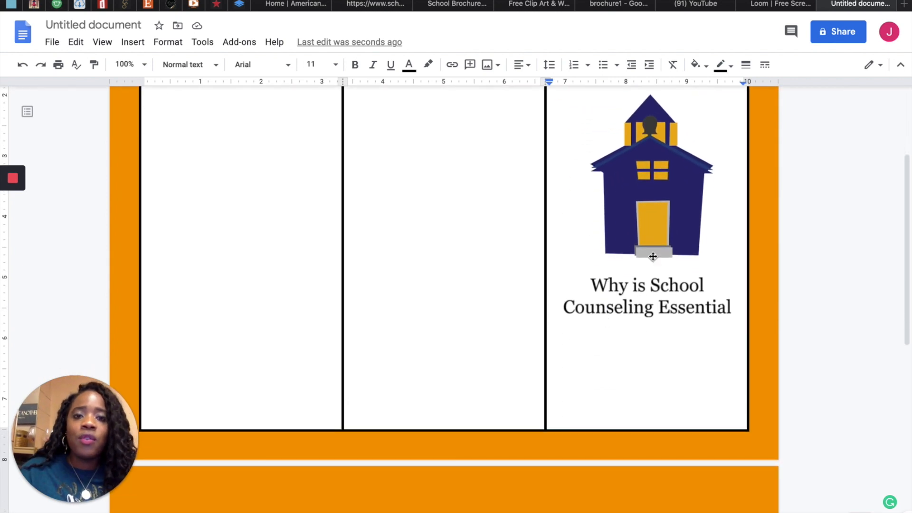
scroll(618, 320, "up", 1)
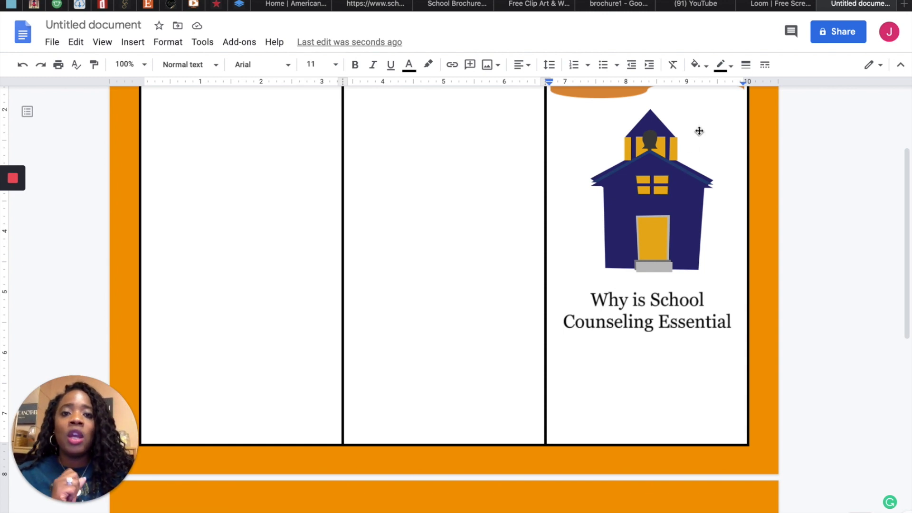
Open the Teachers Pay Teachers site in a new browser tab and search it for "free clipart".
left_click(904, 6)
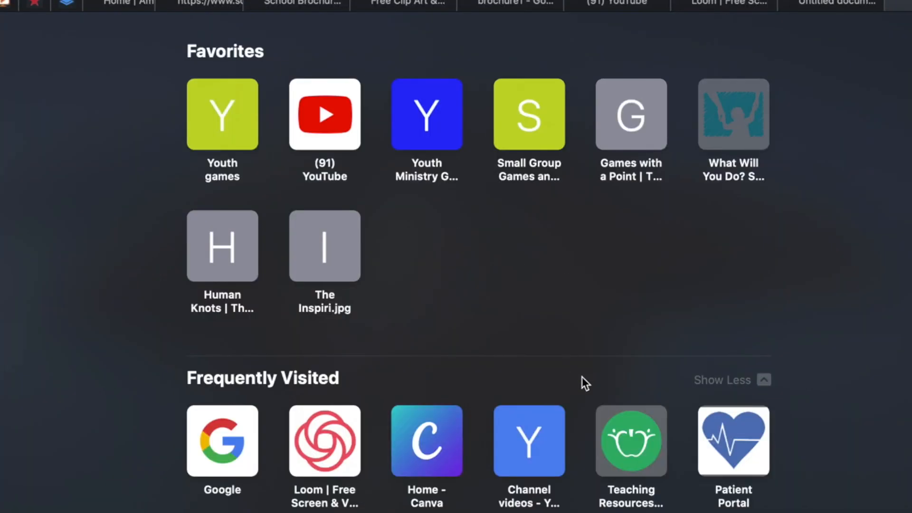
left_click(640, 452)
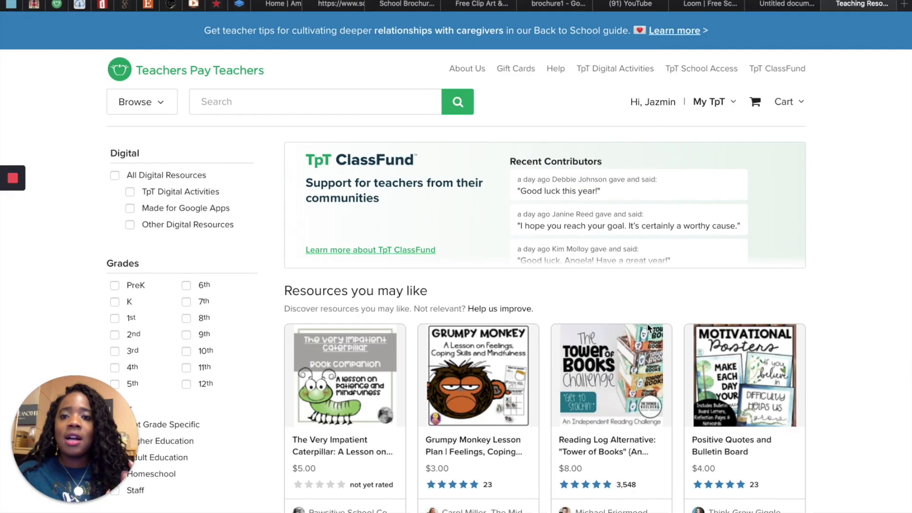
left_click(376, 105)
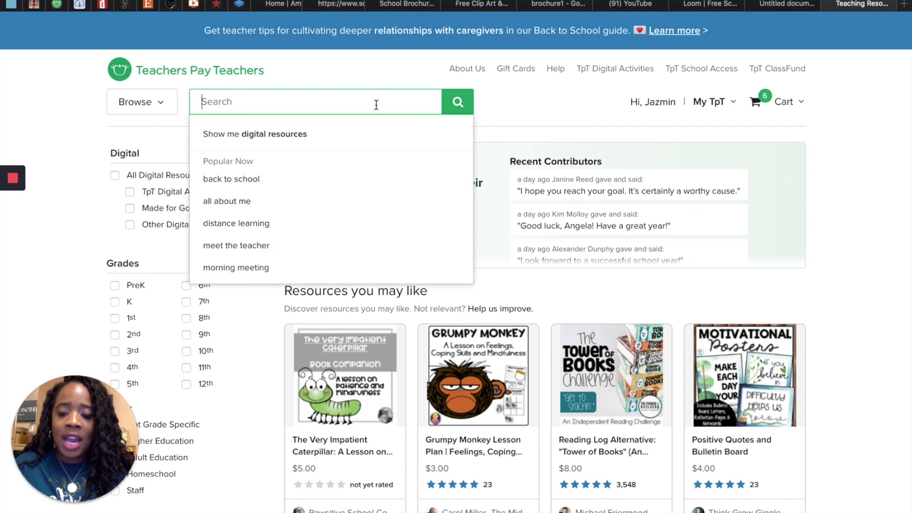
type("free cl")
type("ipart")
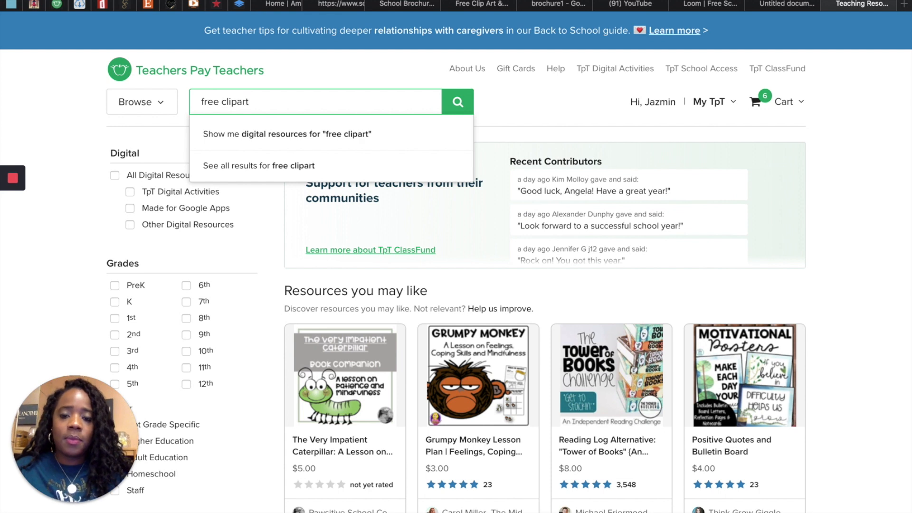
left_click(460, 107)
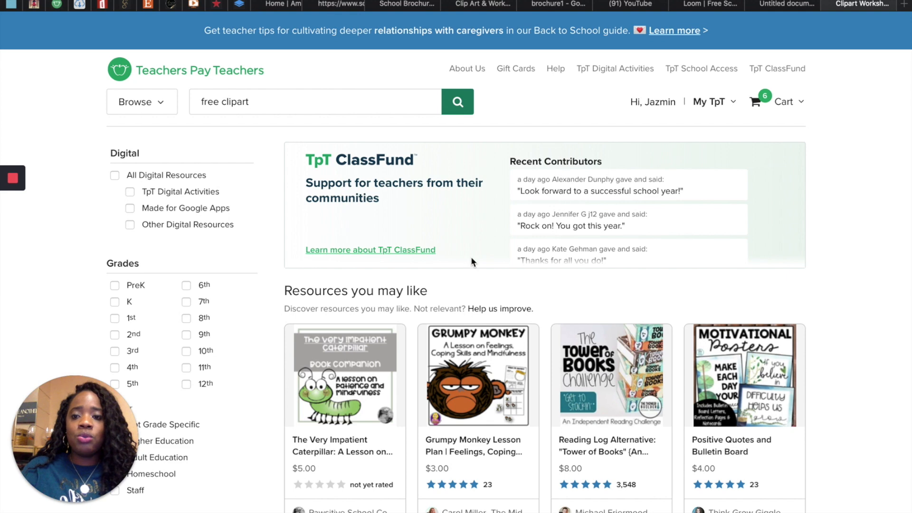
Browse the free clipart results and open the "FREE Clipart and FREE Bulletin Board Elements" listing to review its preview and download option.
scroll(478, 328, "down", 2)
scroll(478, 330, "down", 2)
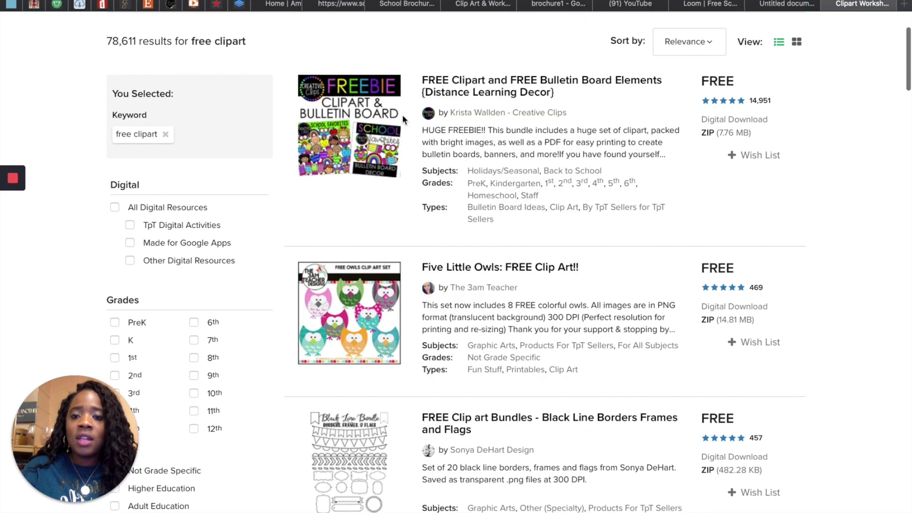
scroll(395, 280, "down", 20)
scroll(395, 280, "down", 20)
scroll(395, 280, "up", 20)
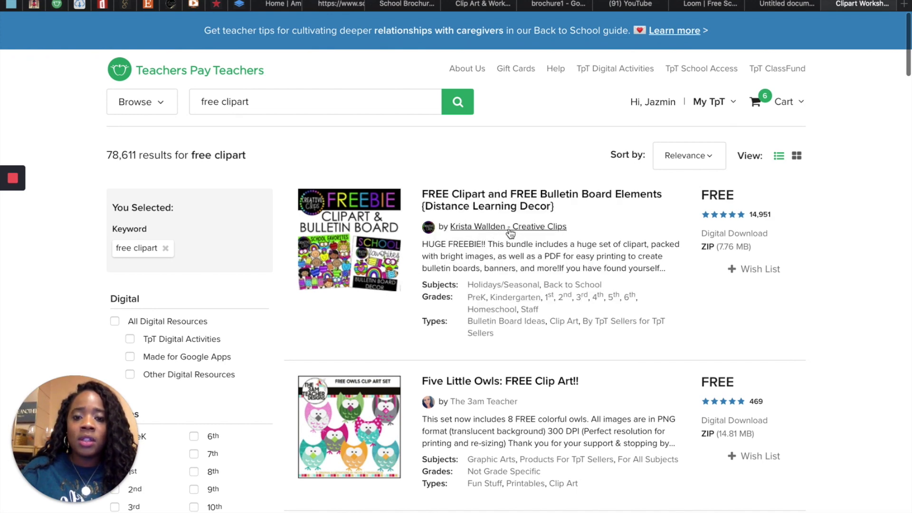
mouse_move(391, 252)
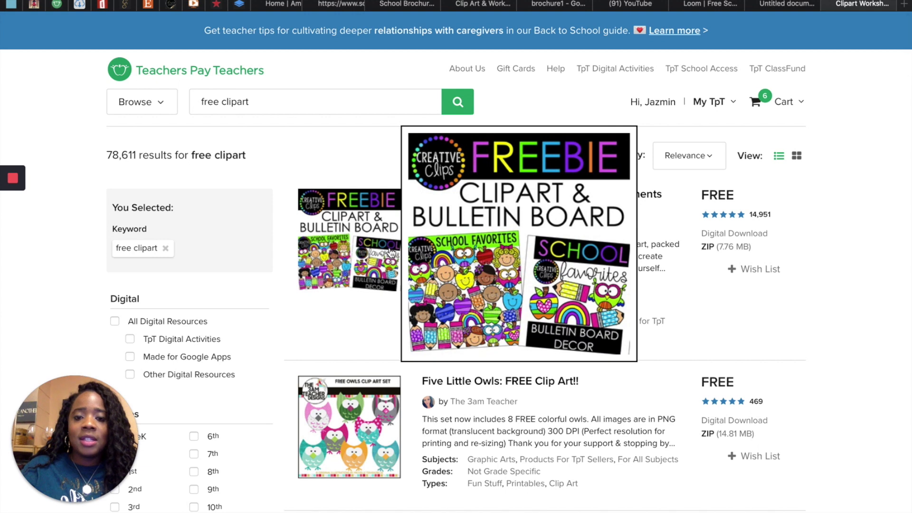
left_click(469, 257)
scroll(470, 256, "down", 1)
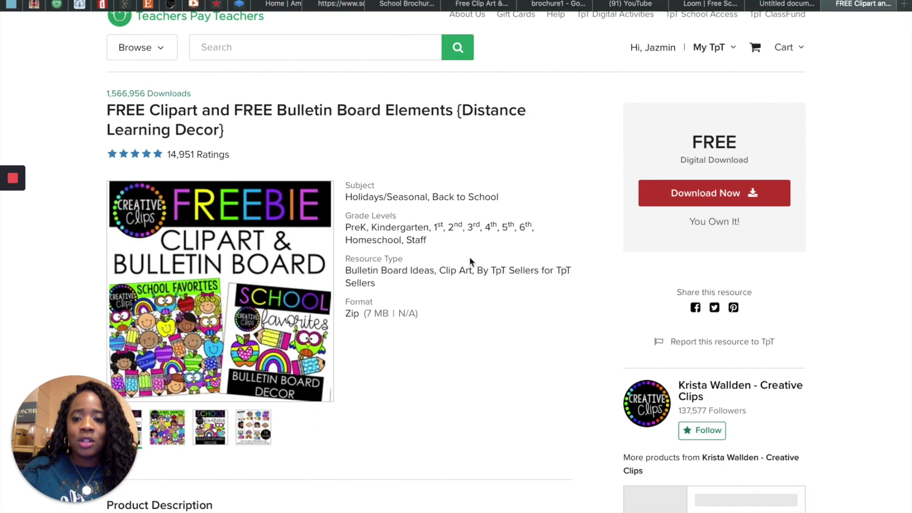
scroll(191, 375, "down", 1)
scroll(191, 375, "up", 2)
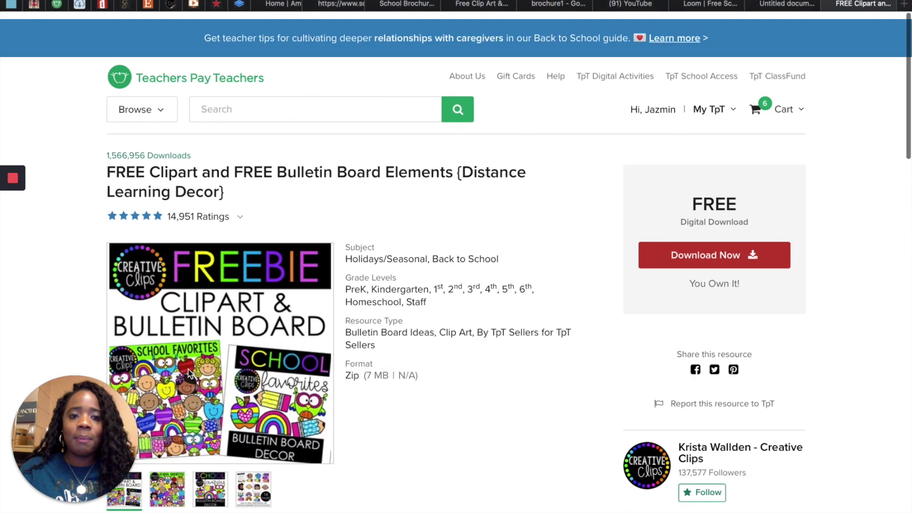
left_click(226, 105)
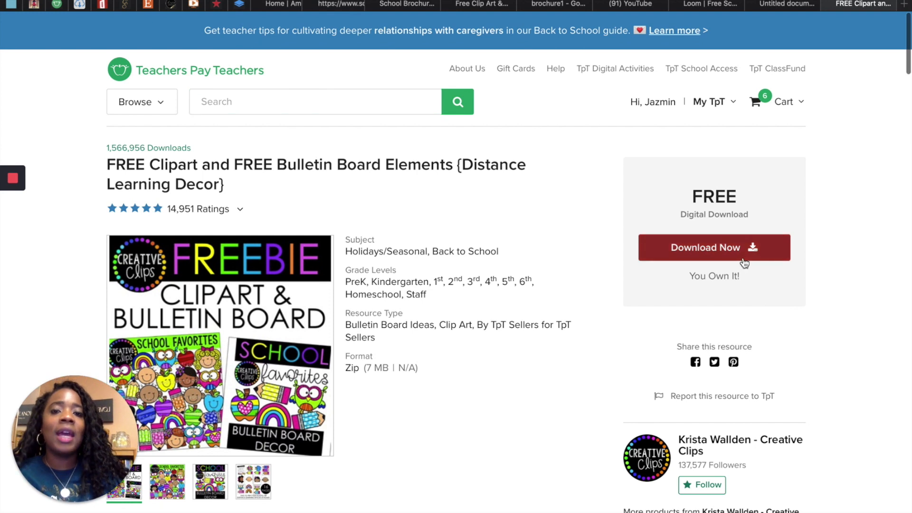
Switch back to the brochure in Google Docs and open the file chooser for uploading images from the computer into the front panel.
left_click(830, 4)
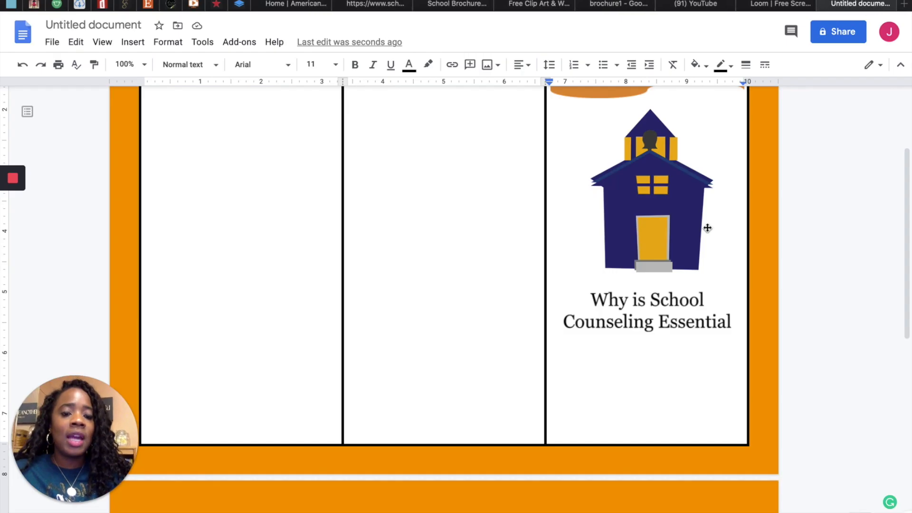
scroll(666, 355, "down", 2)
scroll(655, 371, "up", 5)
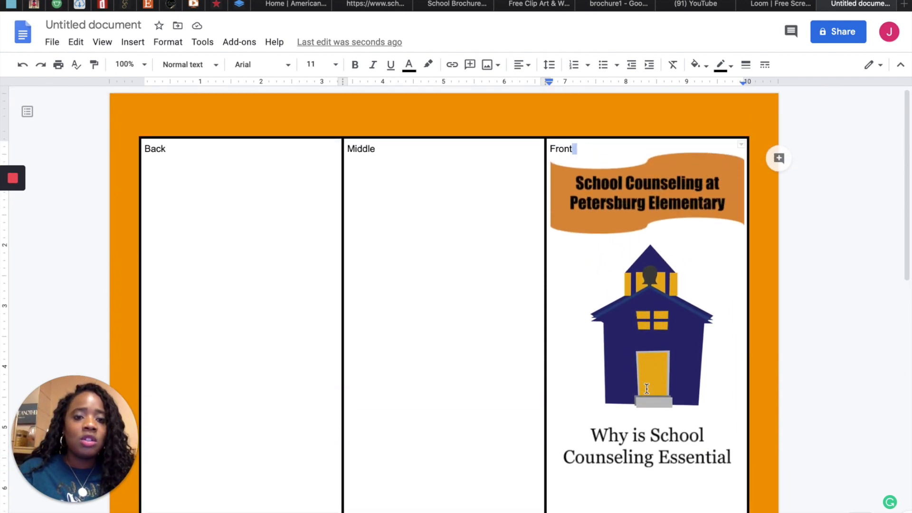
scroll(647, 389, "down", 1)
scroll(536, 300, "down", 2)
scroll(538, 304, "up", 2)
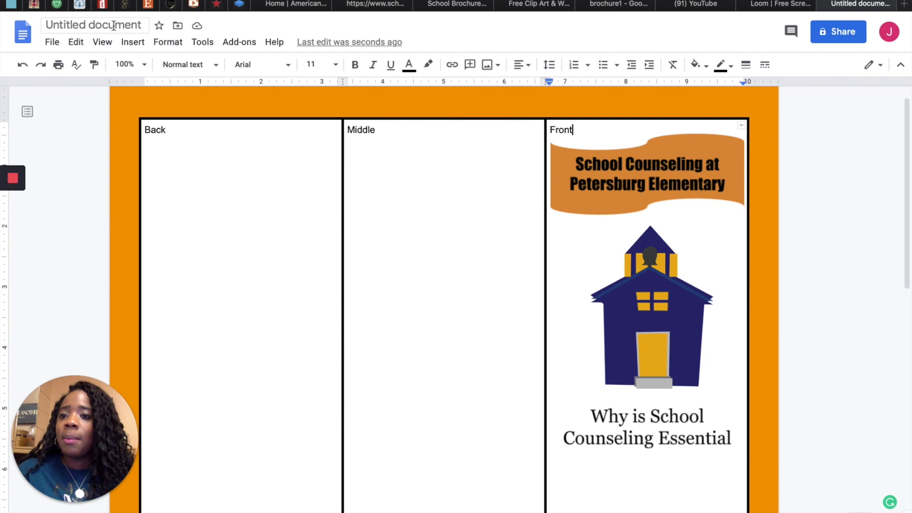
left_click(128, 45)
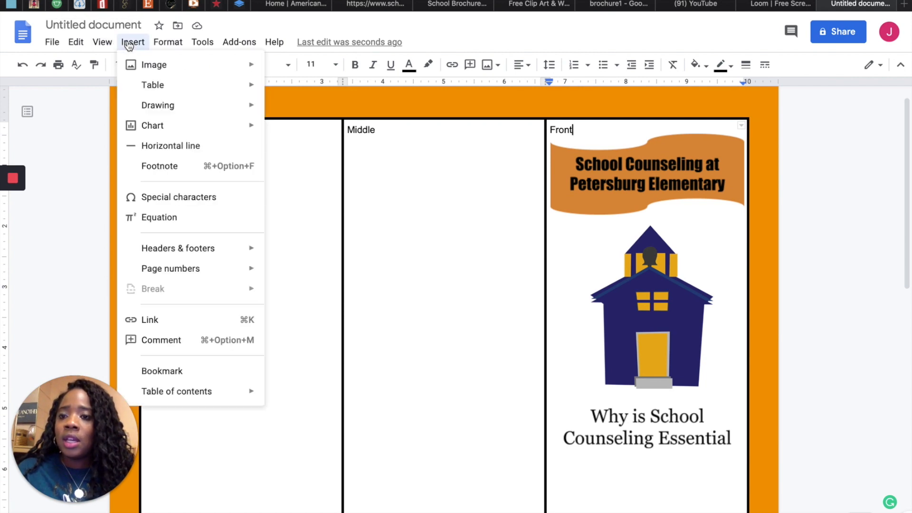
mouse_move(157, 70)
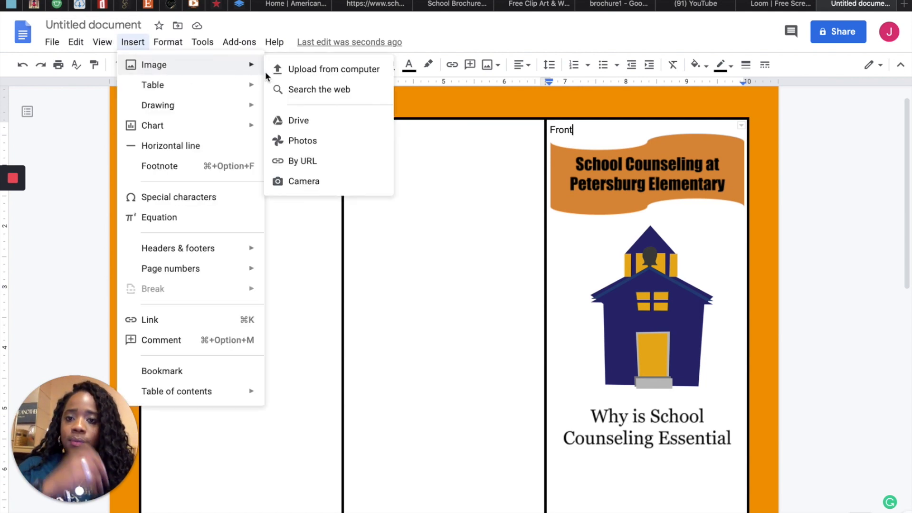
left_click(298, 73)
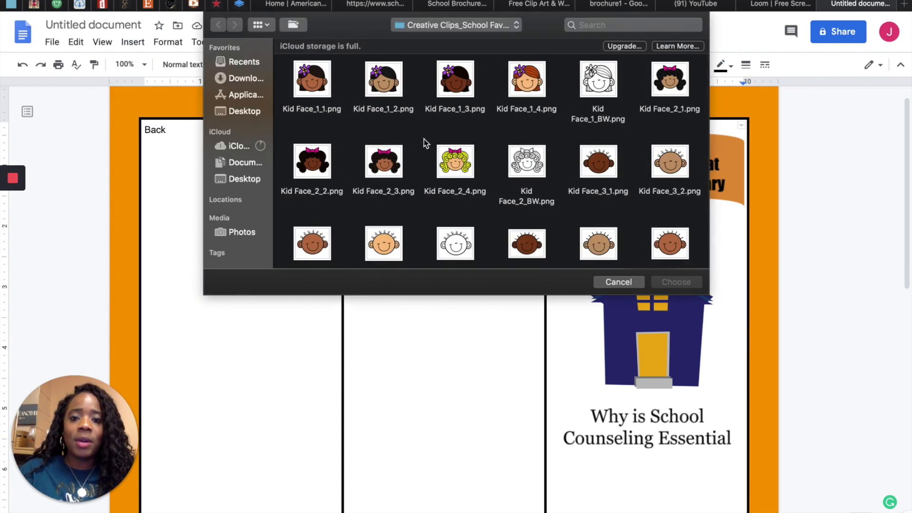
left_click(459, 165)
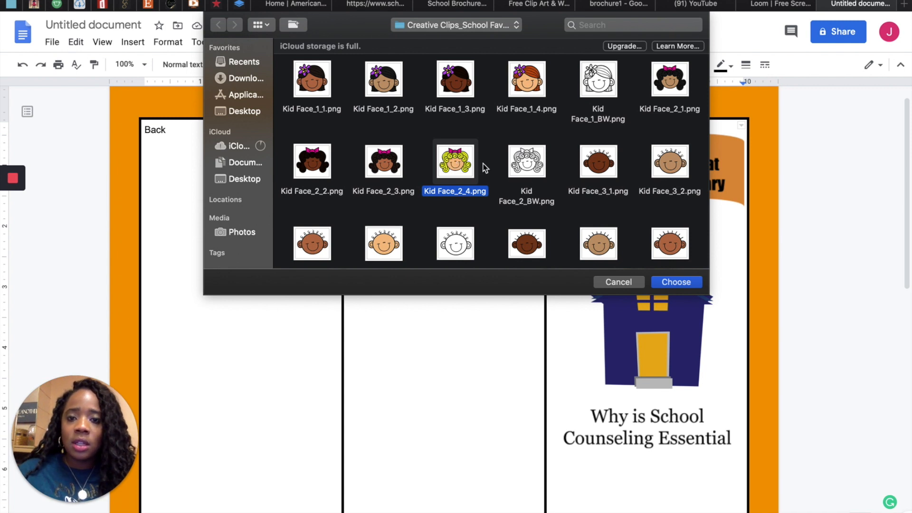
mouse_move(476, 171)
left_mouse_down()
mouse_move(428, 166)
mouse_move(463, 172)
left_mouse_up()
left_click_drag(372, 131, 472, 253)
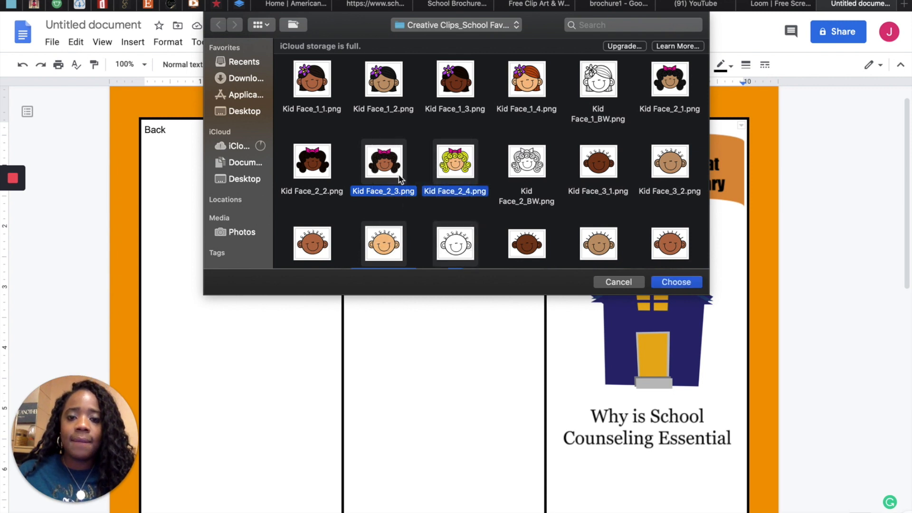
left_click(429, 204)
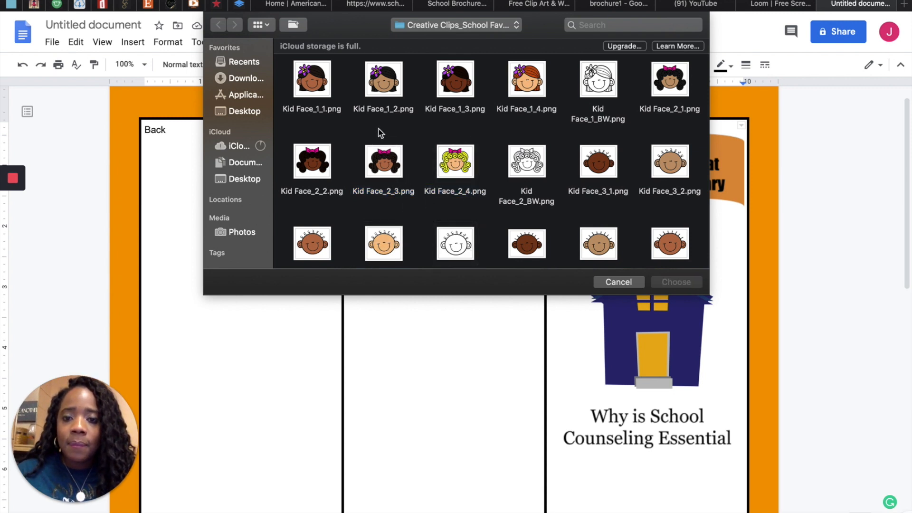
Insert Kid Face_2_3.png, Kid Face_2_4.png, Kid Face_3_3.png and Kid Face_3_4.png together into the front panel.
left_click(389, 177)
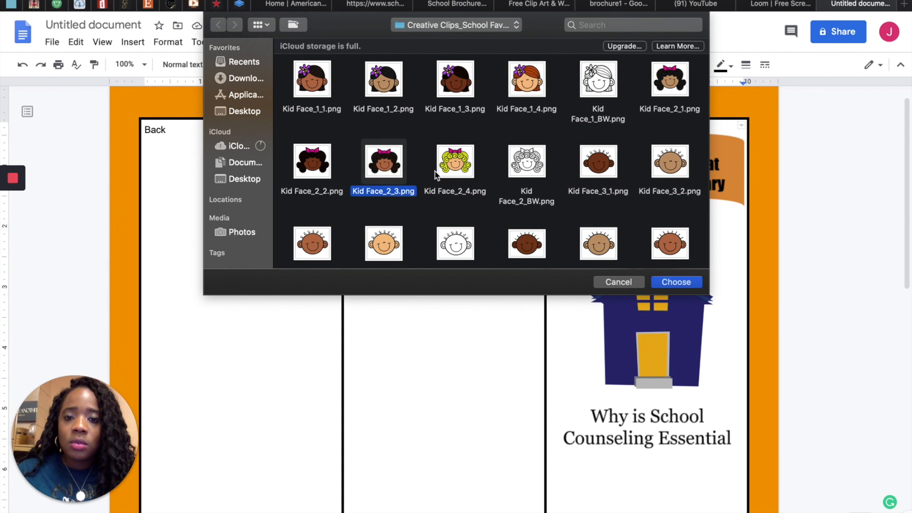
left_click(450, 176, "super")
left_click(363, 257, "super")
left_click(310, 245, "super")
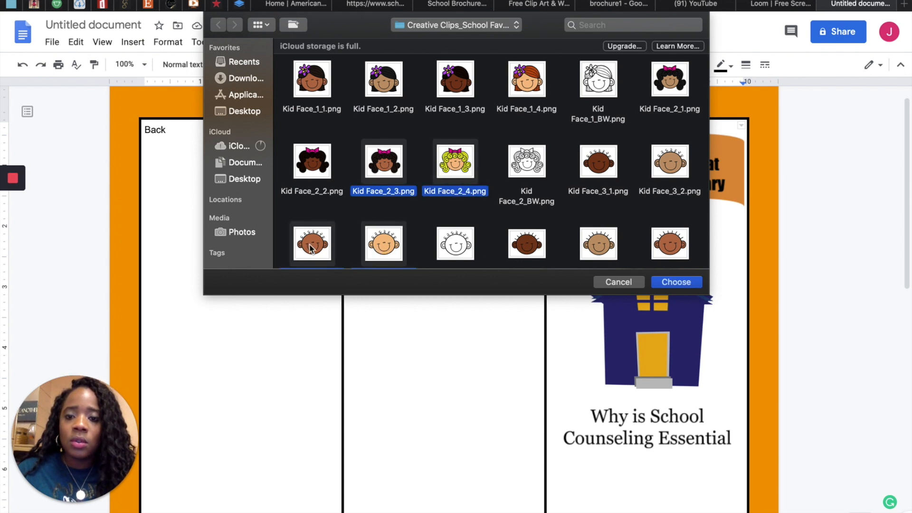
scroll(310, 247, "down", 2)
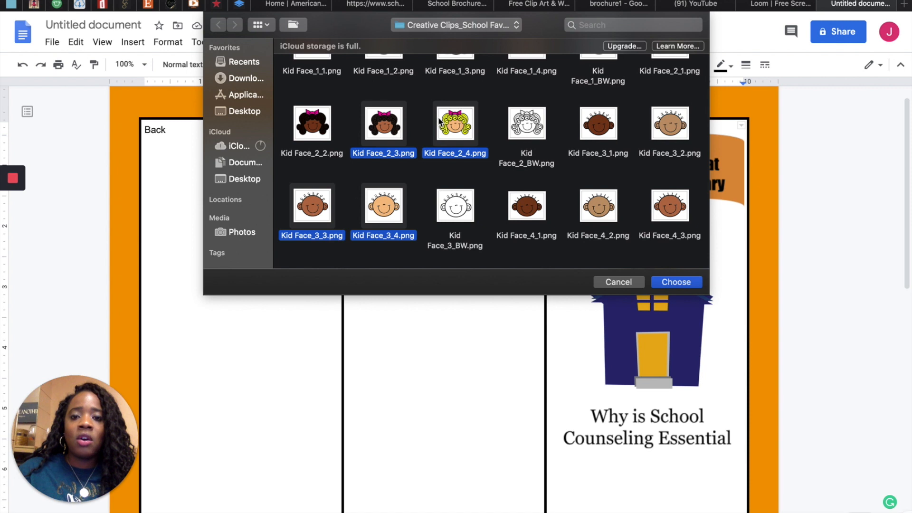
left_click(677, 282)
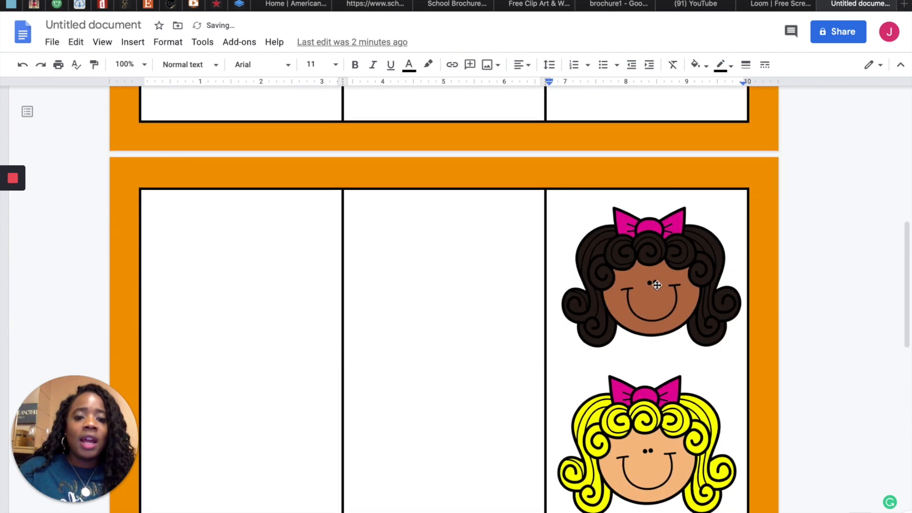
Set the dark-haired girl's face image to wrap text on both sides with its position fixed on the page.
scroll(645, 424, "down", 8)
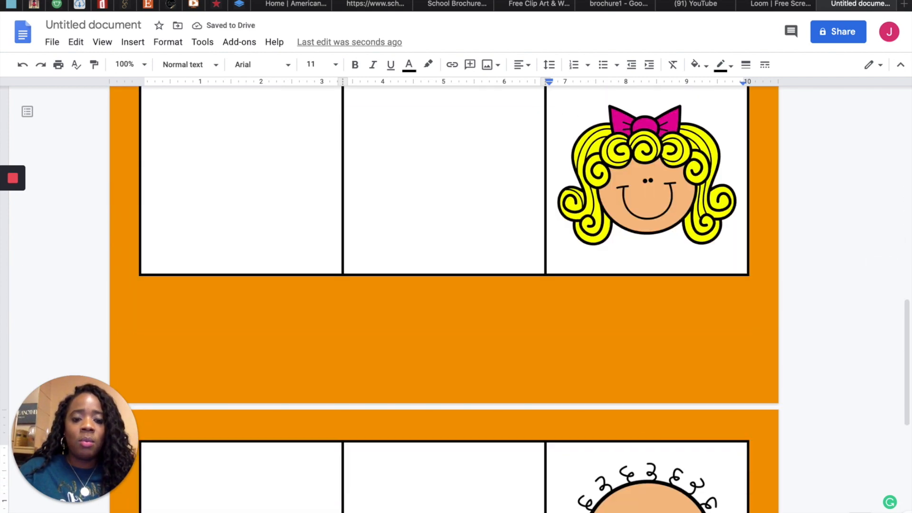
scroll(631, 245, "up", 15)
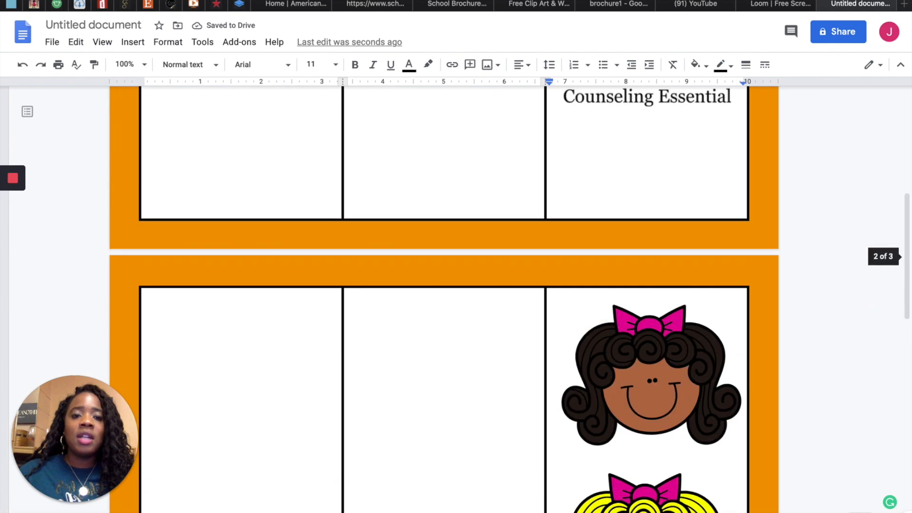
scroll(608, 347, "down", 10)
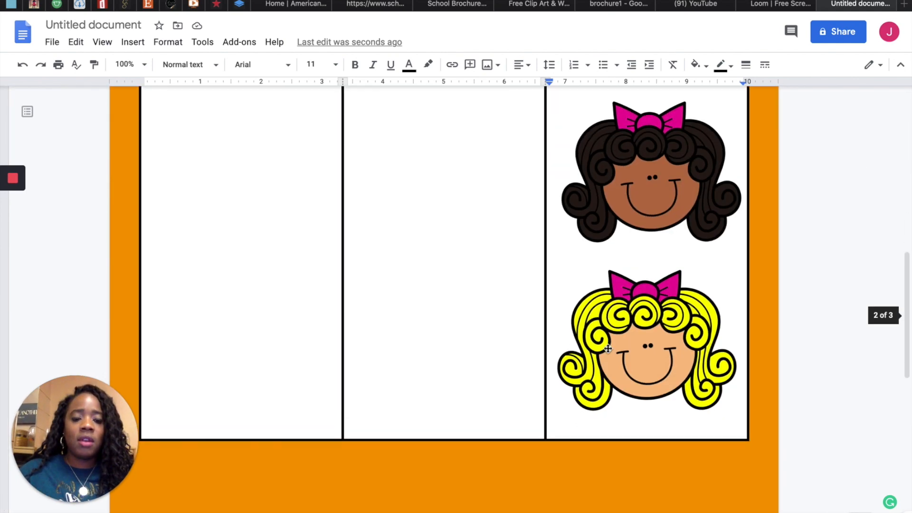
left_click(636, 171)
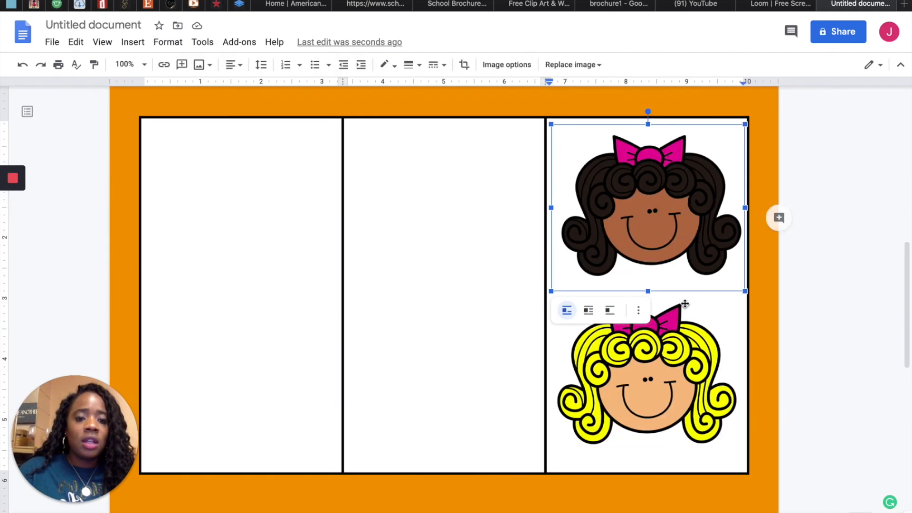
left_click(638, 311)
left_click(669, 387)
left_click(818, 201)
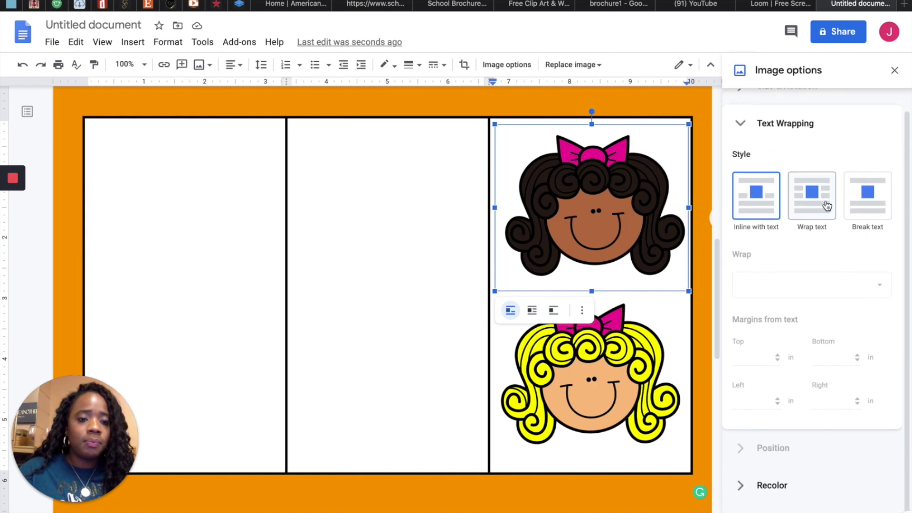
left_click(788, 459)
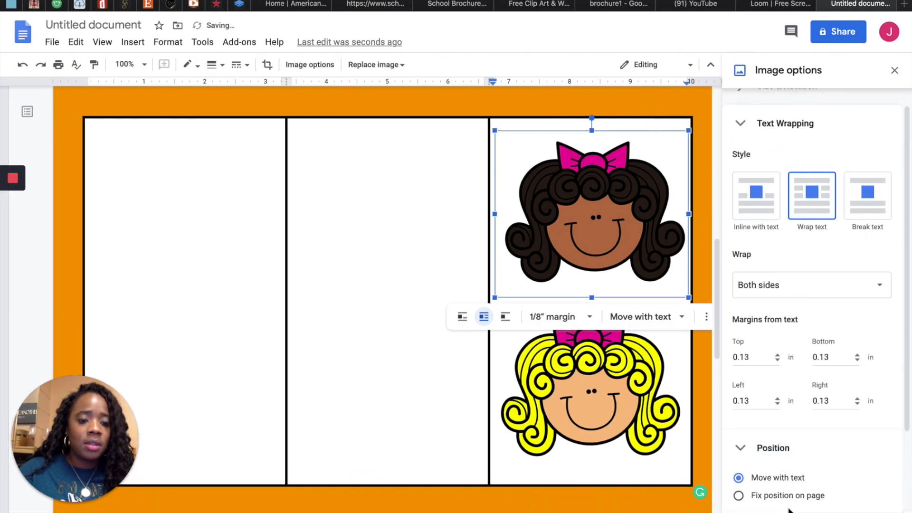
scroll(779, 446, "down", 1)
left_click(777, 448)
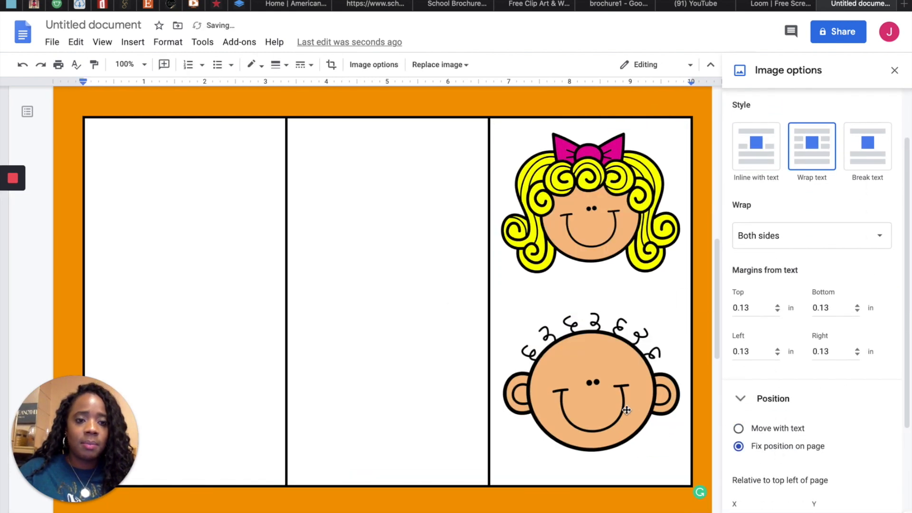
scroll(633, 257, "up", 1)
scroll(633, 257, "up", 5)
scroll(633, 257, "down", 1)
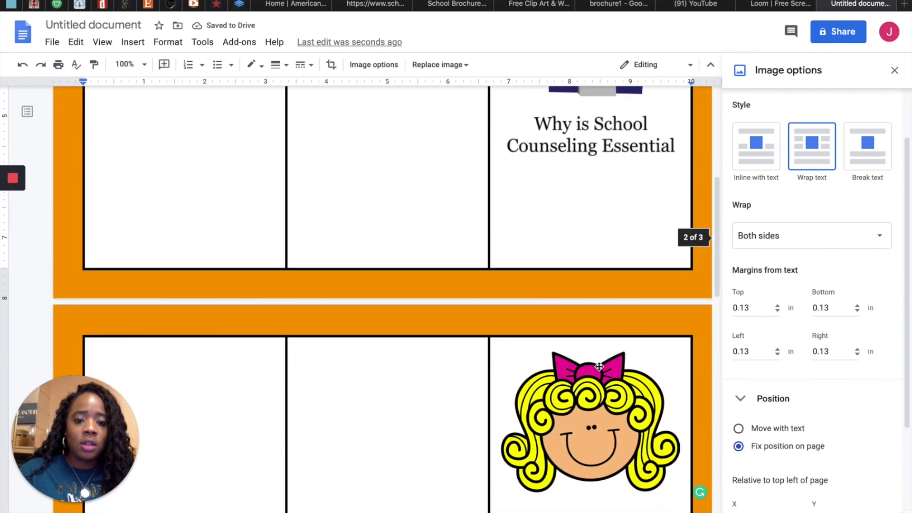
Set the blonde girl's face image to wrap text on both sides with its position fixed on the page.
left_click(600, 371)
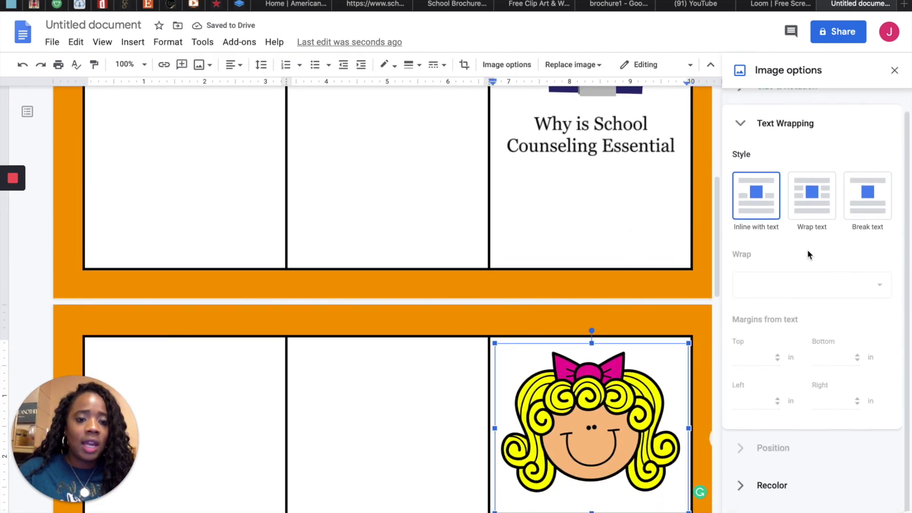
left_click(807, 207)
left_click(772, 446)
left_click(774, 500)
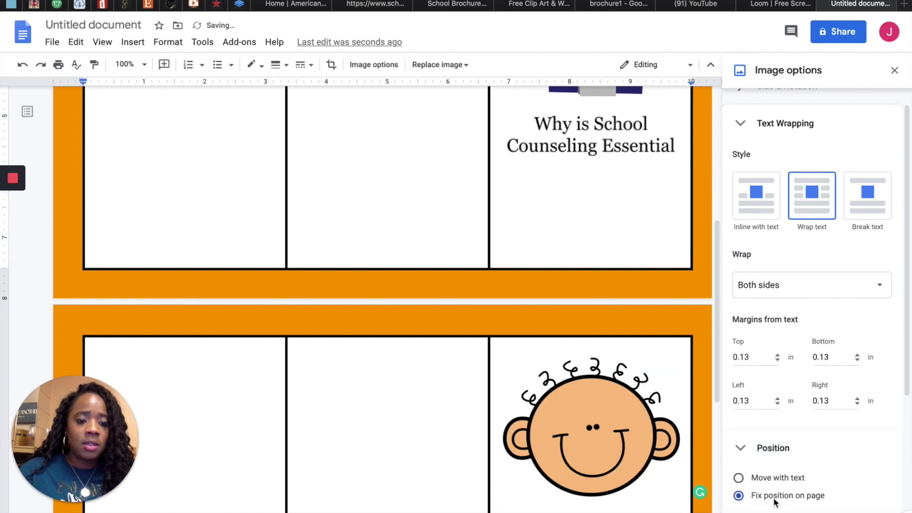
Set the light-skinned boy's face image to wrap text on both sides with its position fixed on the page.
left_click(679, 470)
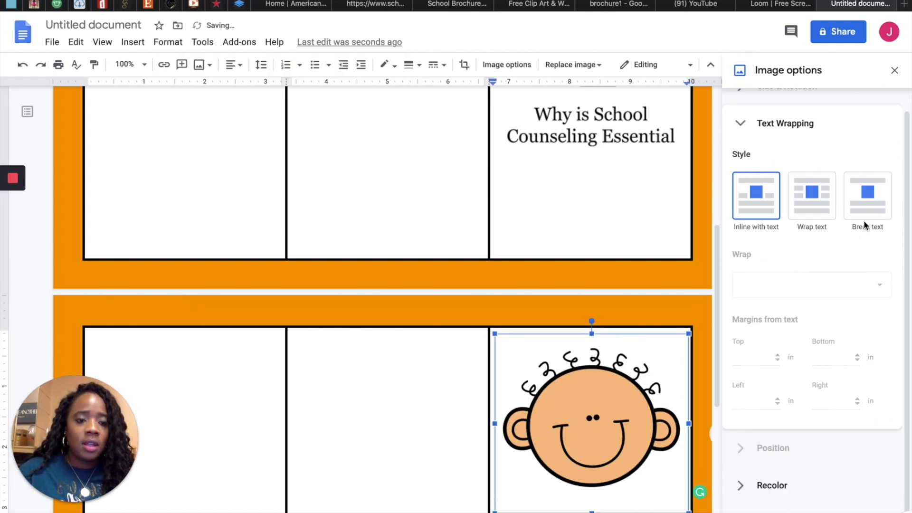
left_click(814, 192)
left_click(772, 449)
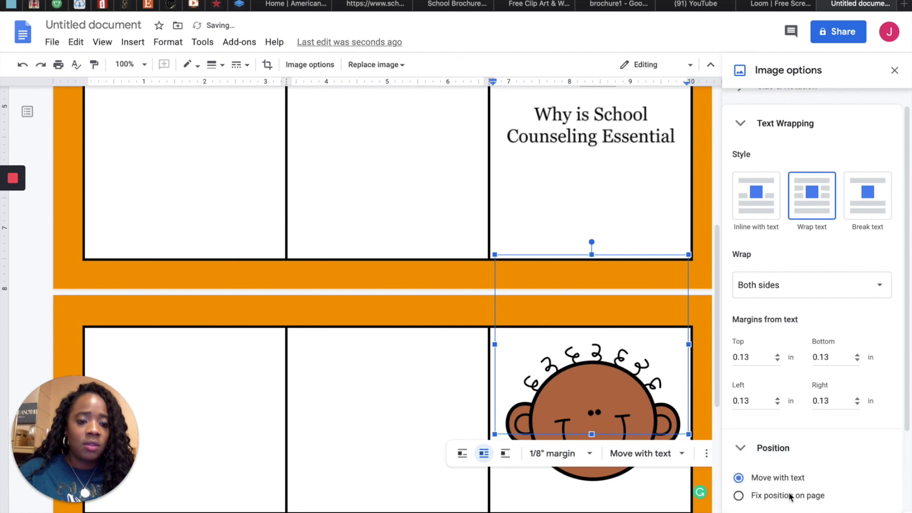
left_click(788, 497)
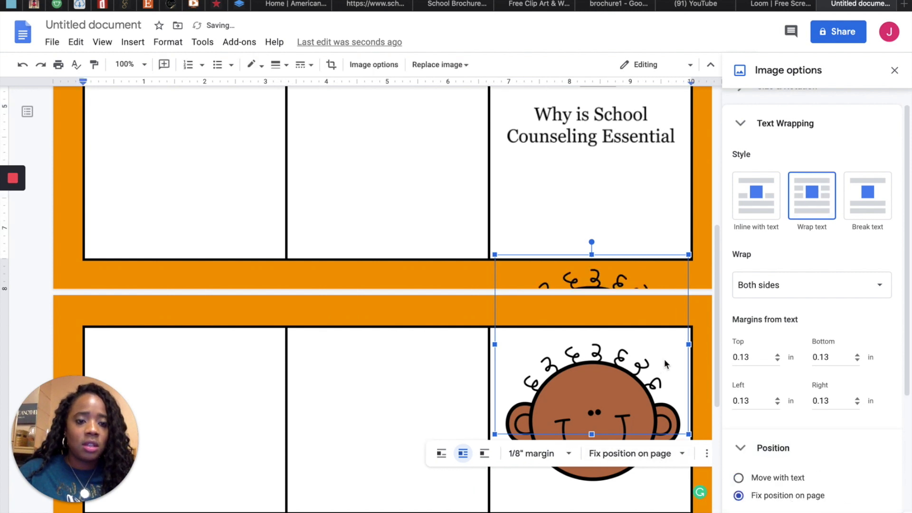
Move the light-skinned boy's face from the front panel's bottom edge into the lower part of the middle panel.
key("ctrl+z")
key("ctrl+z")
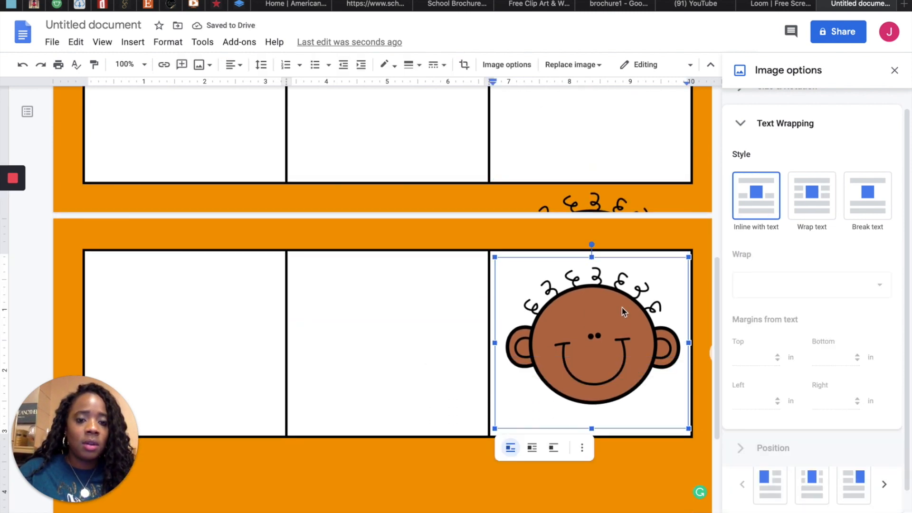
key("ctrl+y")
key("ctrl+y")
left_click_drag(605, 215, 404, 110)
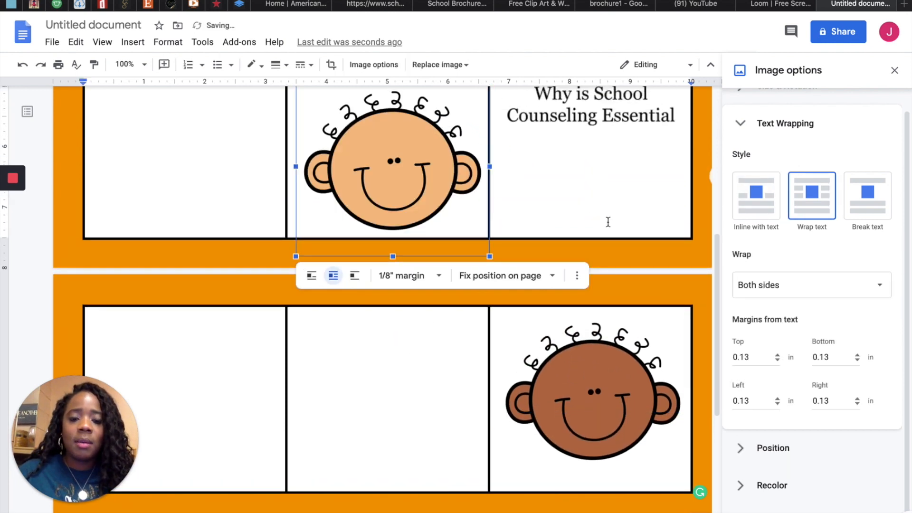
Wrap text around the dark-skinned boy's face, fix its position on the page, and move it up below the front panel's heading.
left_click(605, 357)
left_click(811, 210)
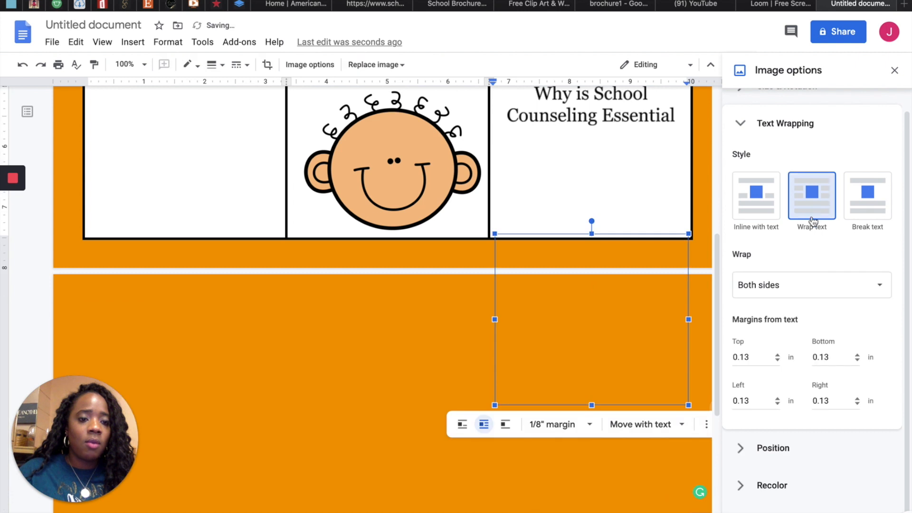
left_click(781, 448)
left_click(788, 496)
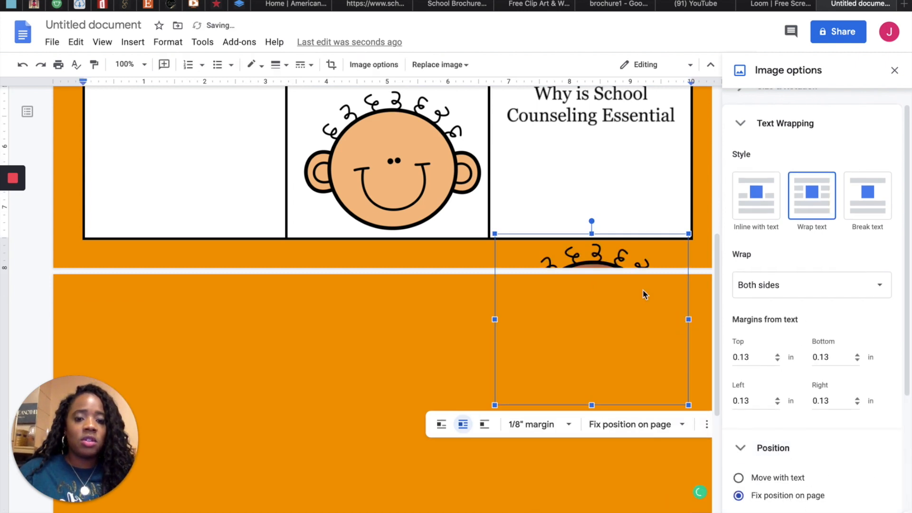
left_click_drag(593, 256, 591, 139)
scroll(591, 139, "up", 7)
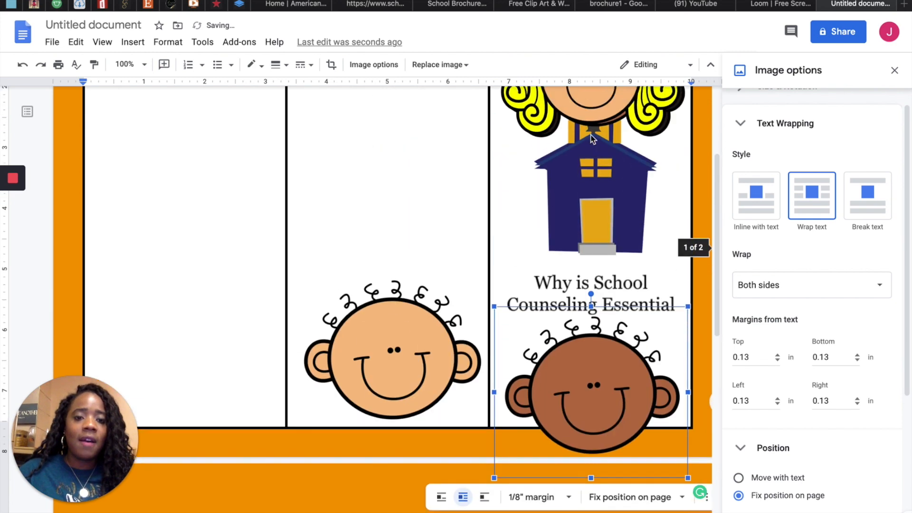
left_click(639, 214)
left_click_drag(639, 214, 481, 219)
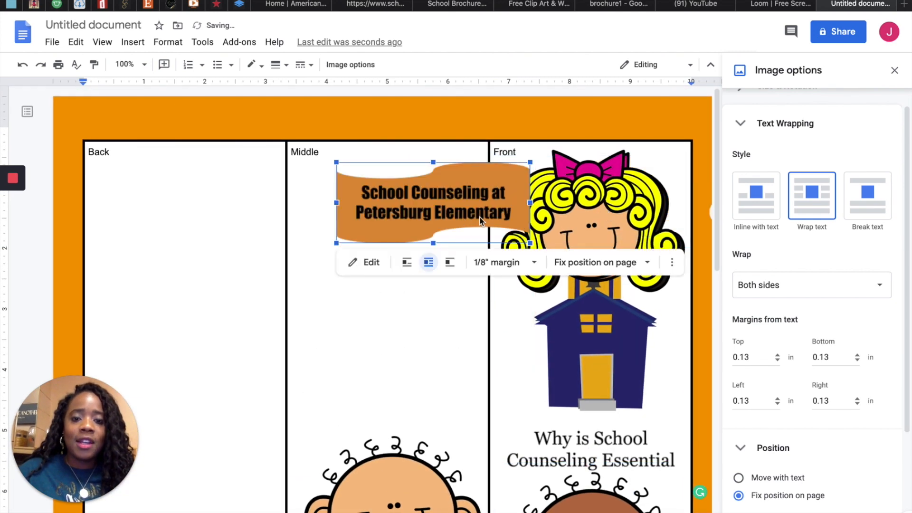
left_click(22, 65)
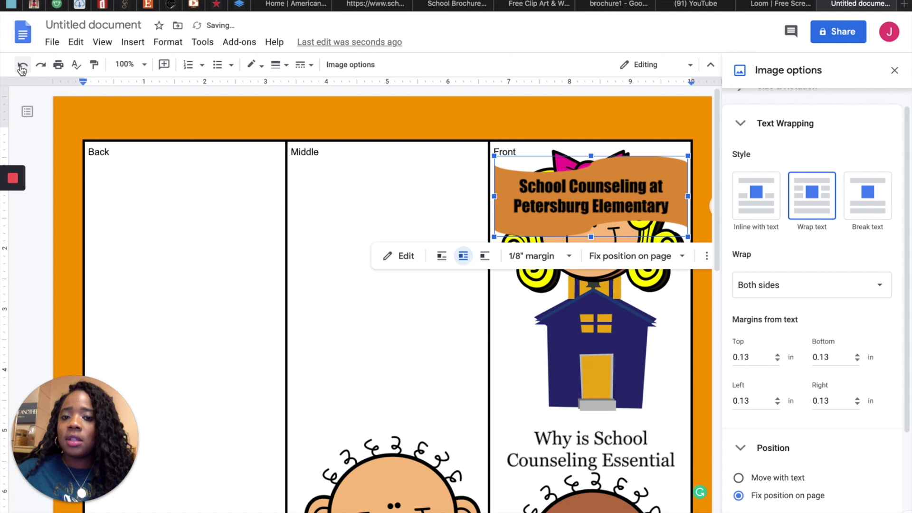
Move the dark-haired girl's face into the middle panel and the blonde girl's face into the back panel.
left_click(549, 278)
left_click_drag(549, 278, 314, 299)
left_click(520, 264)
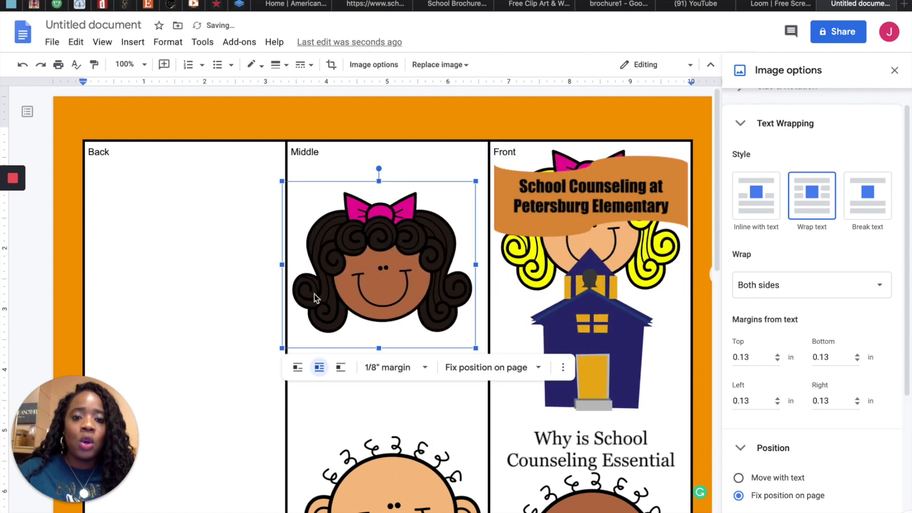
left_click(521, 269)
left_click_drag(523, 269, 171, 306)
Move the light-skinned boy's face into the back panel and the dark-skinned boy's face into the middle panel below the girls.
scroll(311, 320, "down", 3)
left_click(311, 321)
left_click_drag(311, 321, 135, 256)
left_click_drag(603, 408, 388, 275)
Shrink the dark-haired girl's face and place it over the lower-right corner of the front panel.
scroll(707, 344, "up", 3)
scroll(706, 344, "down", 1)
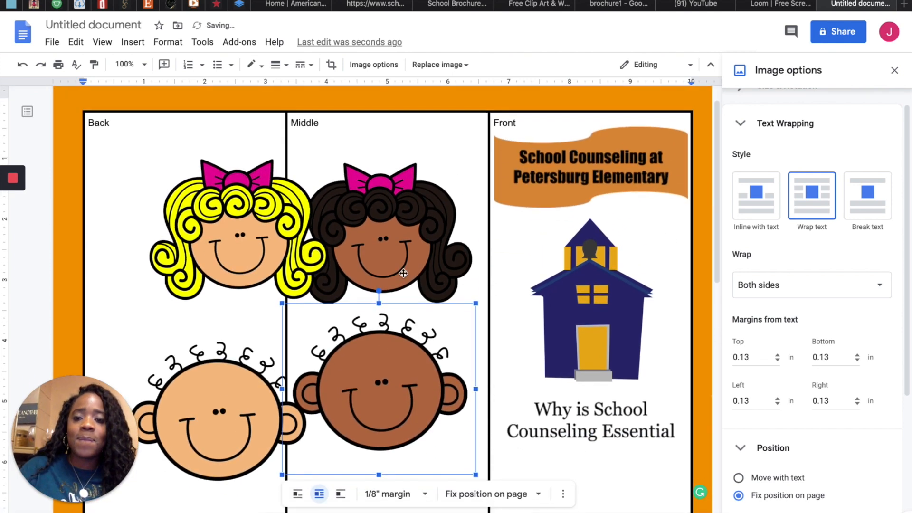
left_click(386, 241)
left_click_drag(281, 152, 375, 231)
left_click_drag(429, 272, 593, 373)
scroll(591, 363, "down", 3)
left_click_drag(584, 272, 661, 407)
left_click_drag(618, 382, 595, 359)
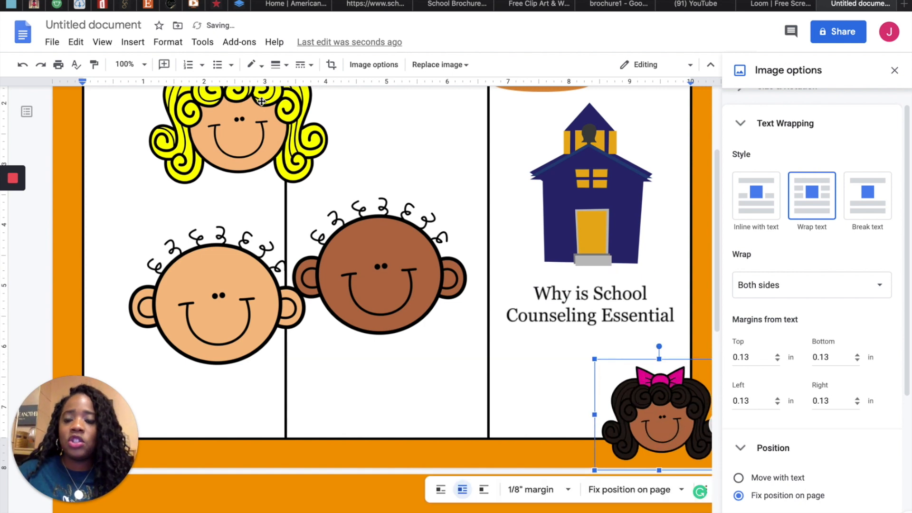
Move the light-skinned boy's face to the bottom of the front panel, shrink it, and align it beside the dark-haired girl.
left_click_drag(227, 300, 567, 420)
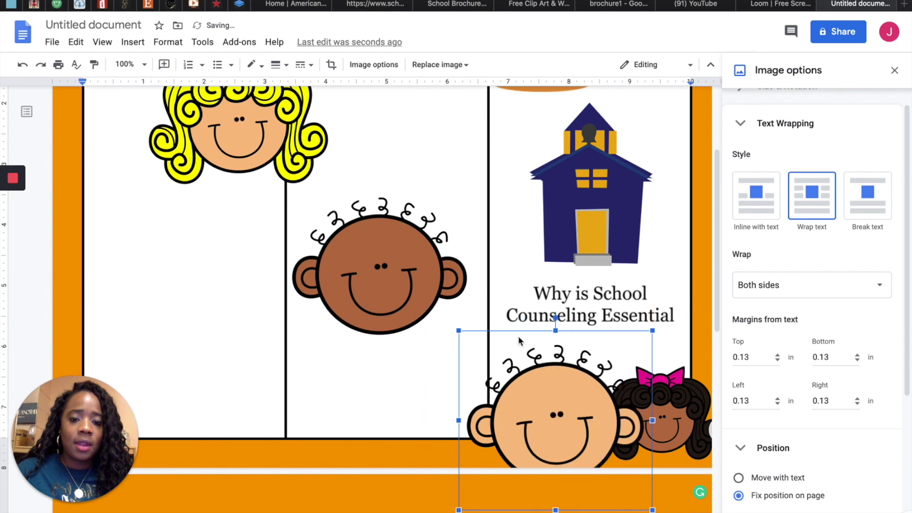
left_click_drag(456, 328, 509, 377)
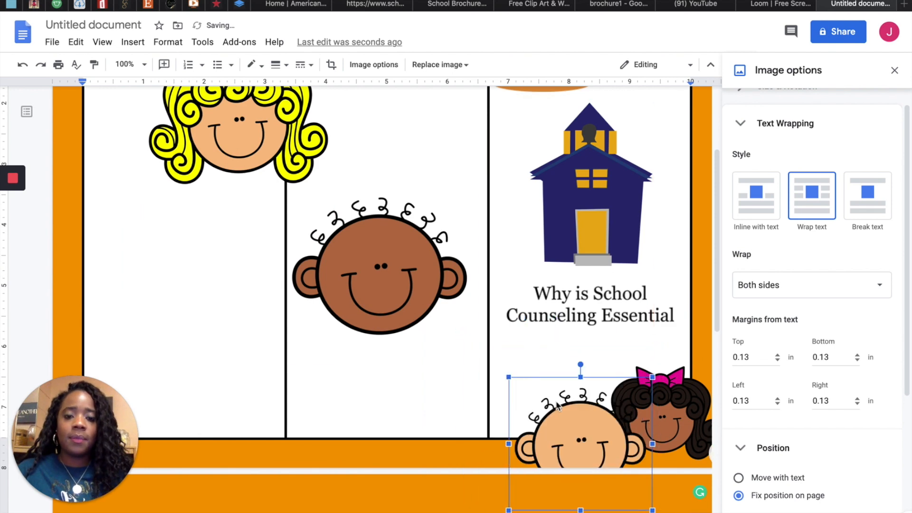
left_click_drag(580, 455, 581, 424)
Move the blonde girl's face to the page's upper-left corner, overlapping the back panel's border.
scroll(262, 264, "up", 3)
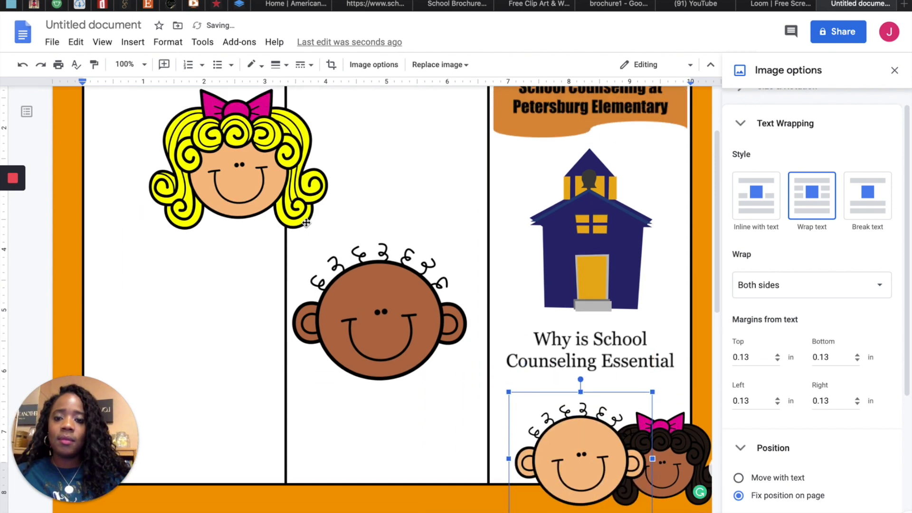
left_click_drag(262, 264, 123, 161)
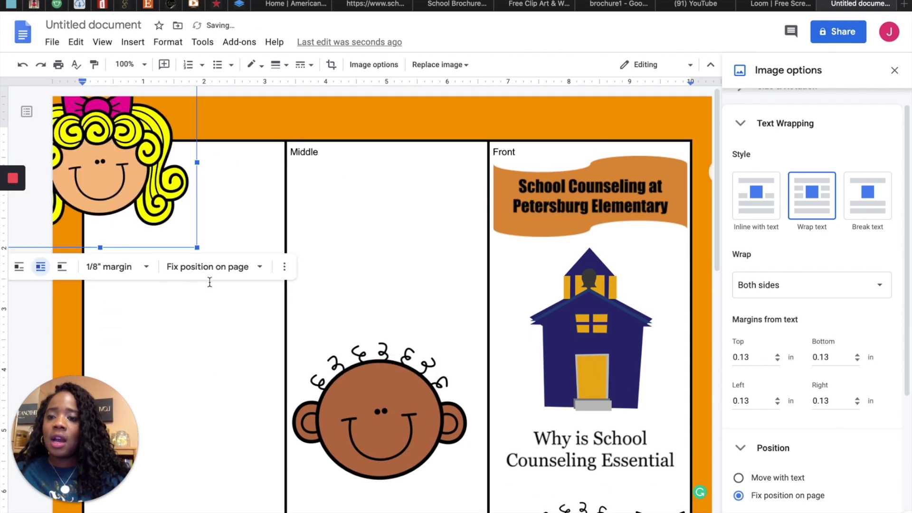
Delete the Middle, Front and Back labels from the three panels, shifting the blonde girl's face off the Back label.
left_click(321, 157)
triple_click(320, 150)
key("BackSpace")
left_click(492, 153)
triple_click(494, 152)
key("BackSpace")
left_click_drag(107, 161, 127, 164)
left_click(97, 151)
triple_click(98, 151)
key("BackSpace")
Shrink the blonde girl's face and fit it into the page's upper-left corner.
left_click_drag(165, 151, 102, 147)
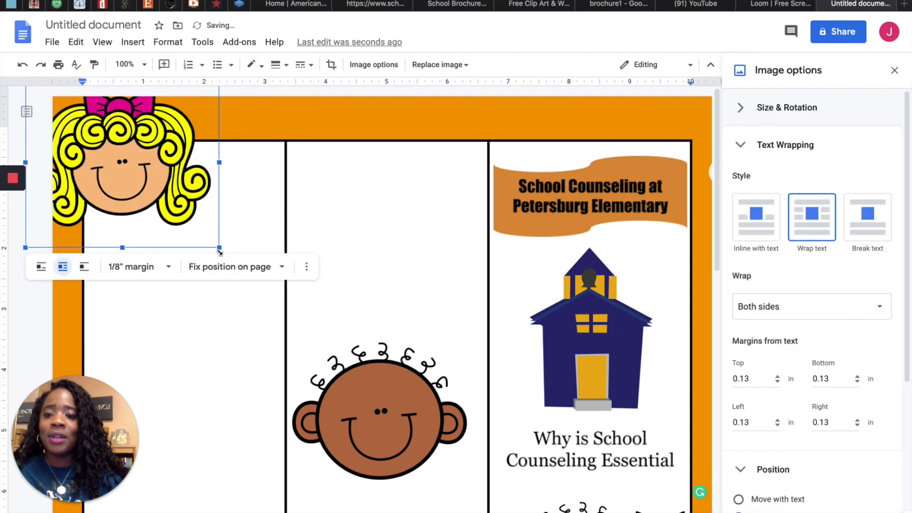
left_click_drag(219, 247, 164, 200)
left_click_drag(102, 112, 116, 129)
Move the dark-skinned boy's face to the top of the back panel, shrink it, and place it beside the blonde girl.
left_click_drag(341, 382, 158, 156)
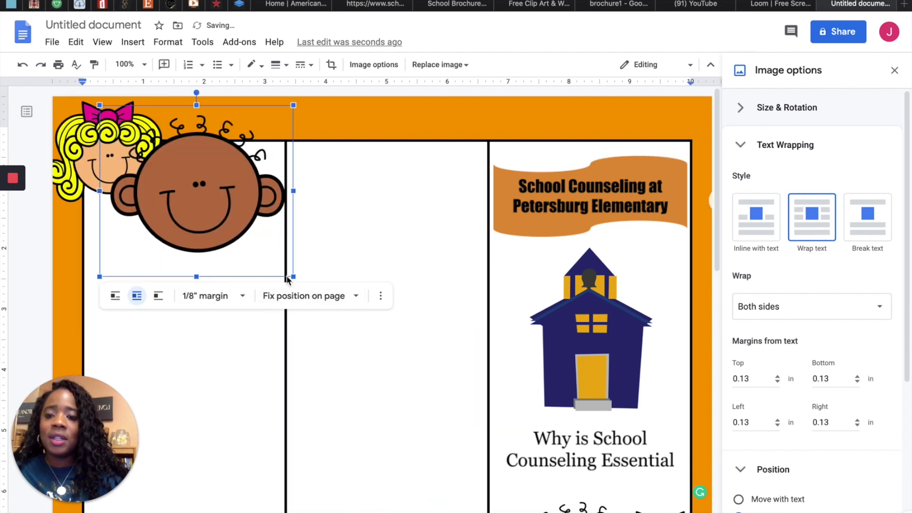
left_click_drag(295, 277, 238, 227)
left_click_drag(231, 145, 189, 155)
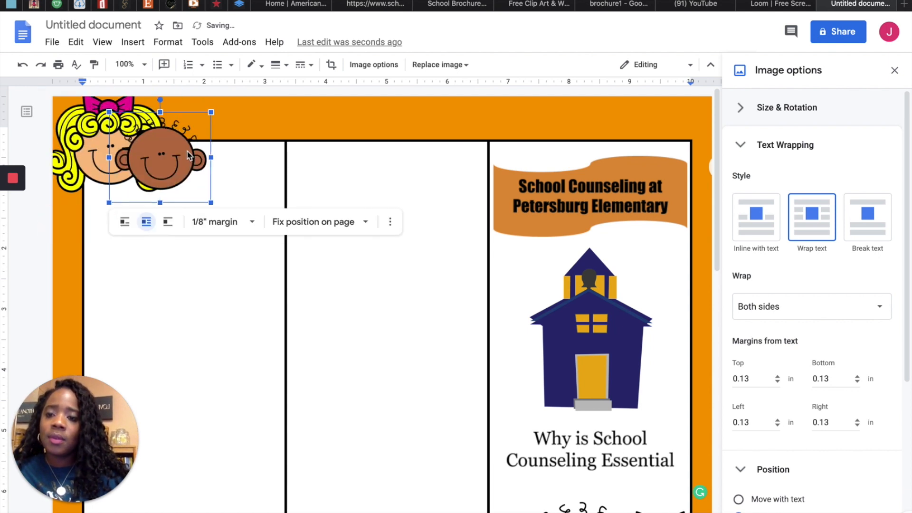
scroll(330, 300, "down", 4)
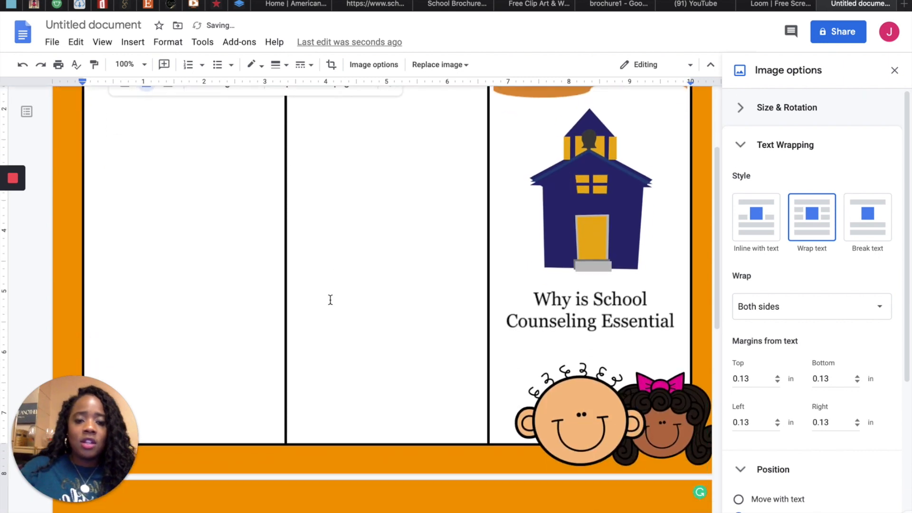
scroll(331, 299, "up", 4)
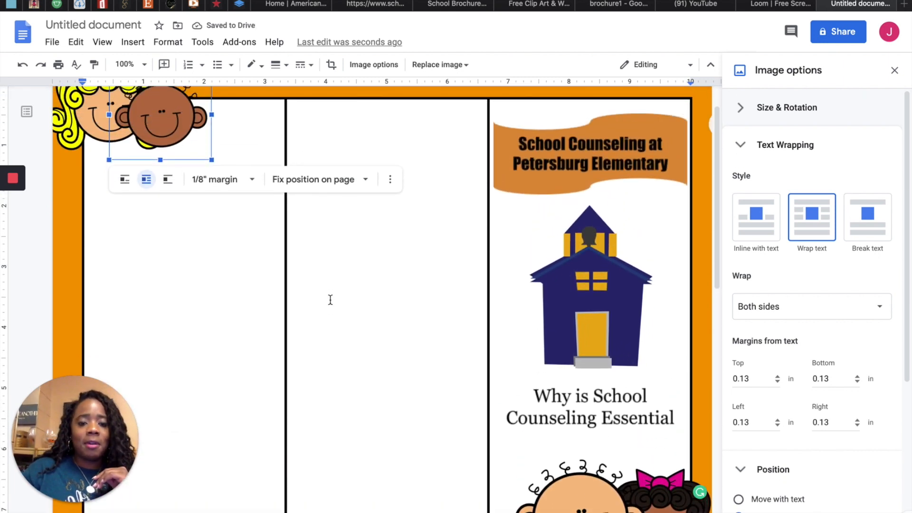
scroll(330, 299, "down", 3)
scroll(330, 300, "up", 4)
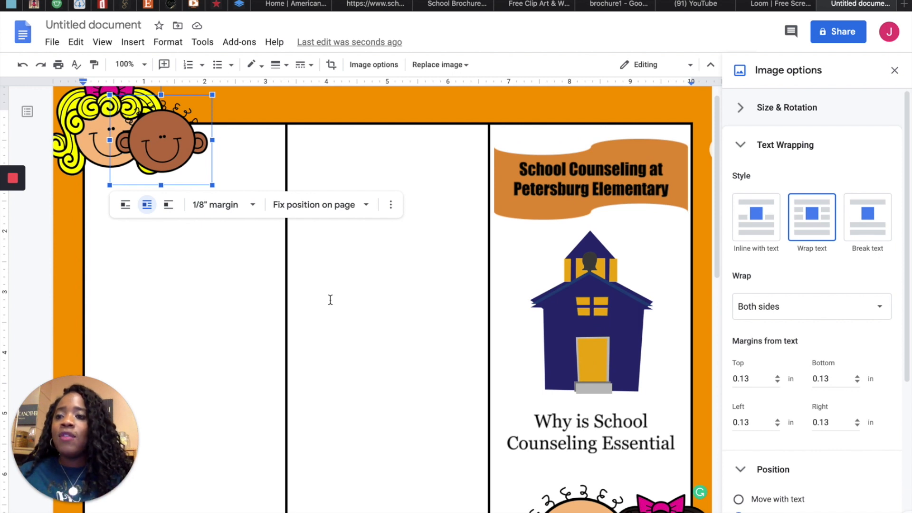
Review the option to publish the document to the web as a link, cancelling the confirmation and closing the dialog.
left_click(52, 43)
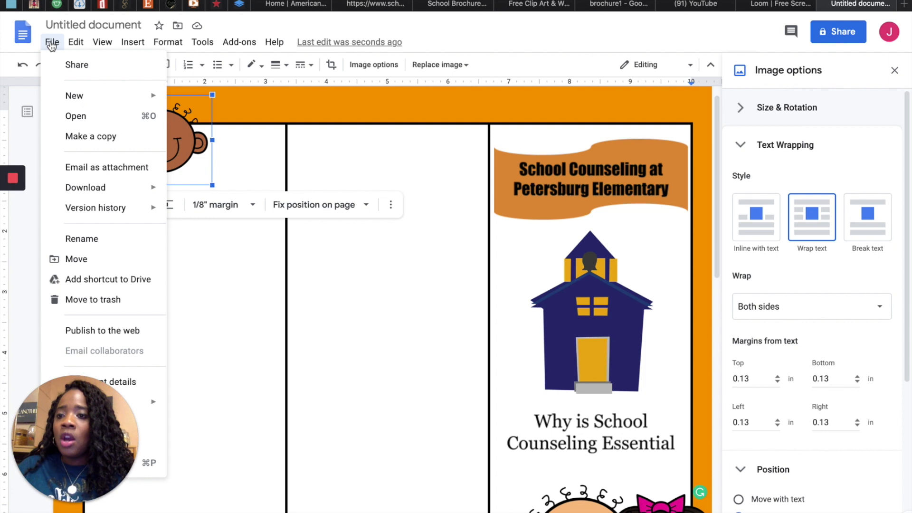
left_click_drag(70, 440, 699, 449)
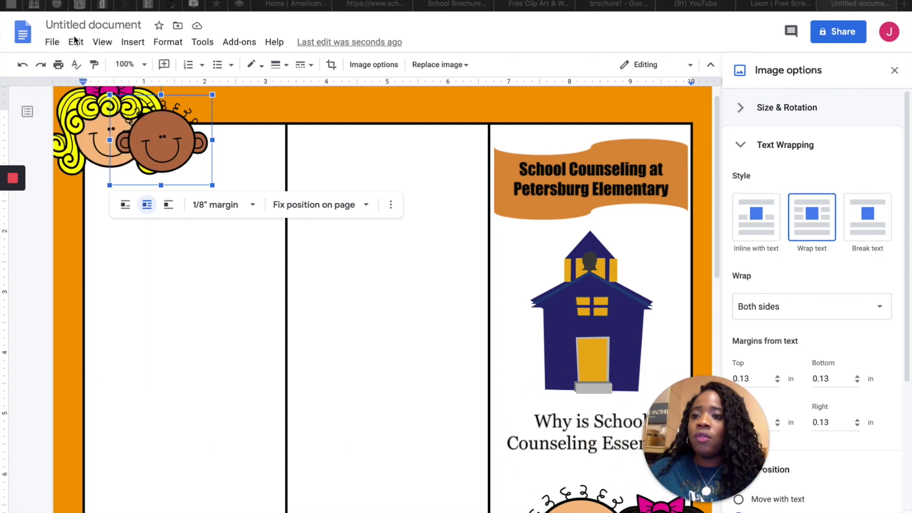
left_click(52, 43)
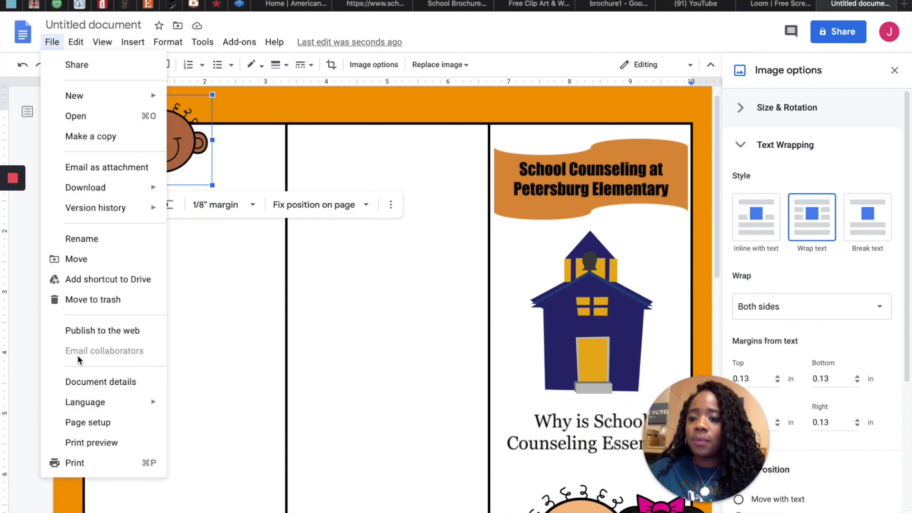
left_click(96, 330)
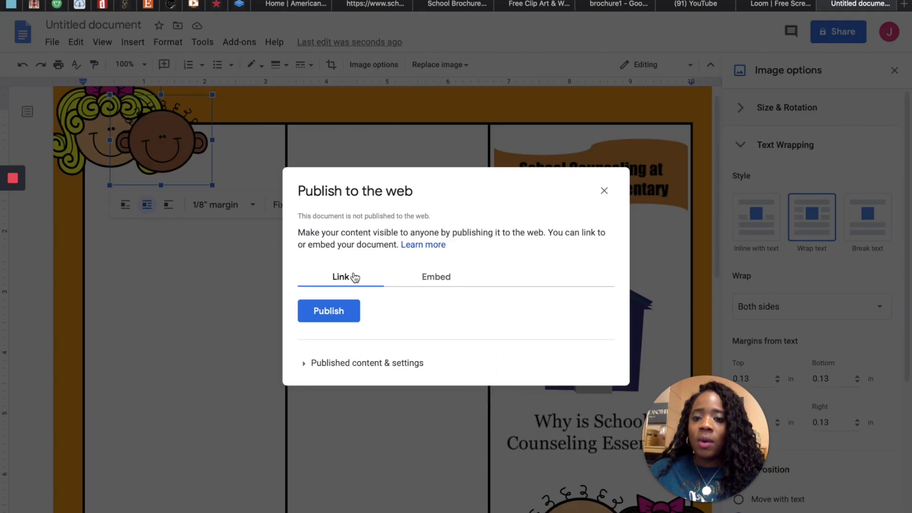
left_click(322, 311)
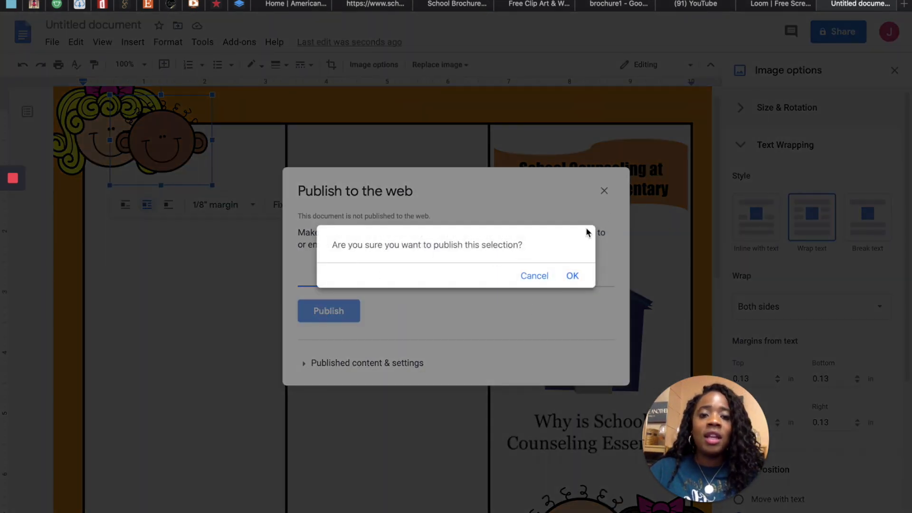
left_click(541, 277)
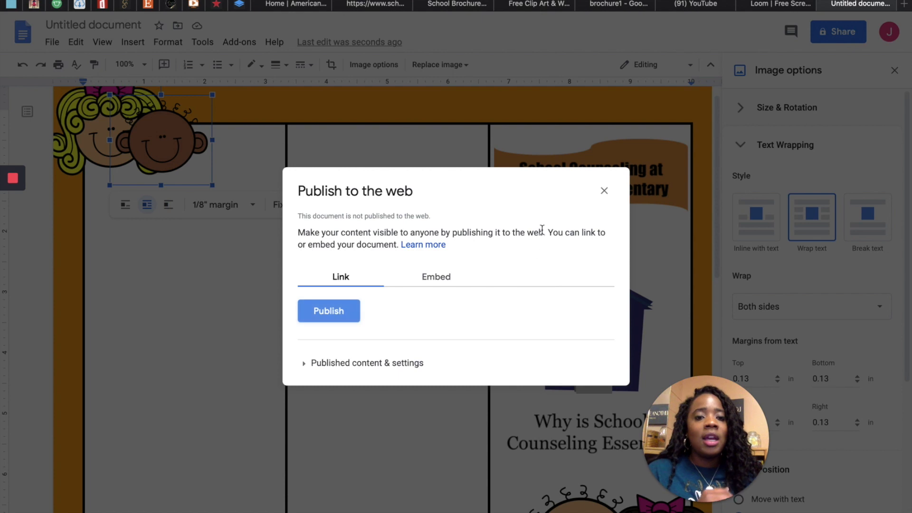
left_click(604, 191)
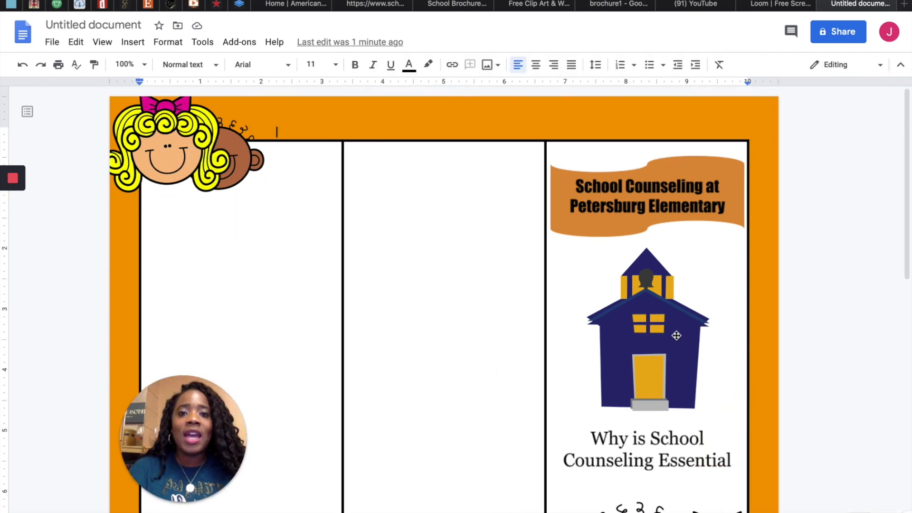
Look over the new brochure page and switch to the brochure1 document to examine its completed panels as an example.
scroll(677, 333, "down", 2)
scroll(677, 331, "down", 3)
scroll(677, 331, "up", 4)
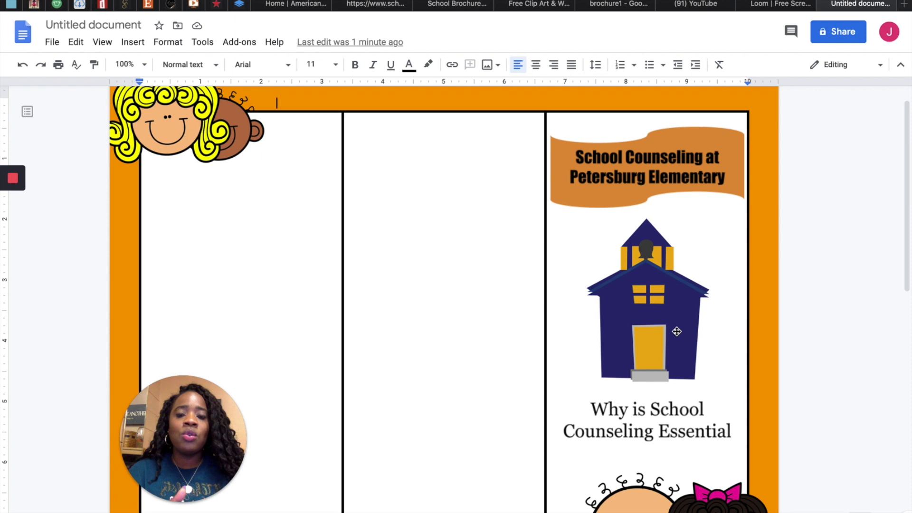
scroll(678, 331, "down", 2)
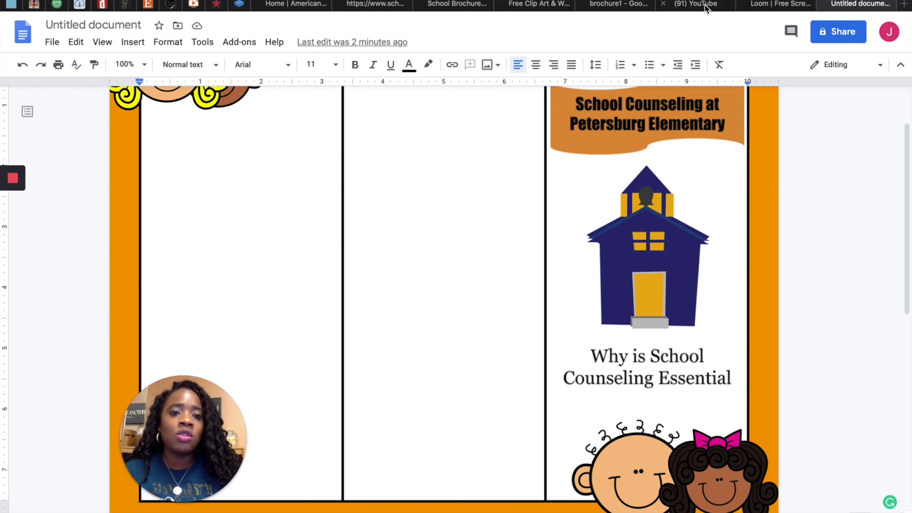
left_click(630, 6)
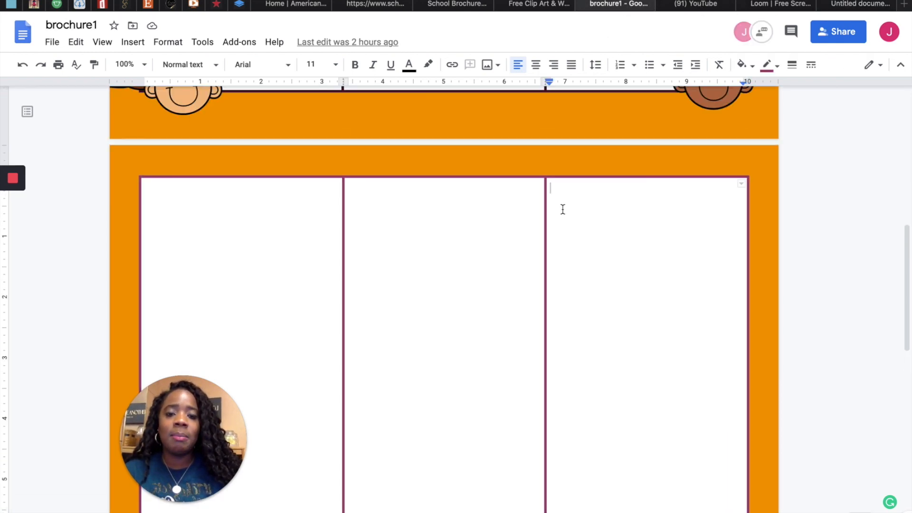
scroll(563, 209, "down", 2)
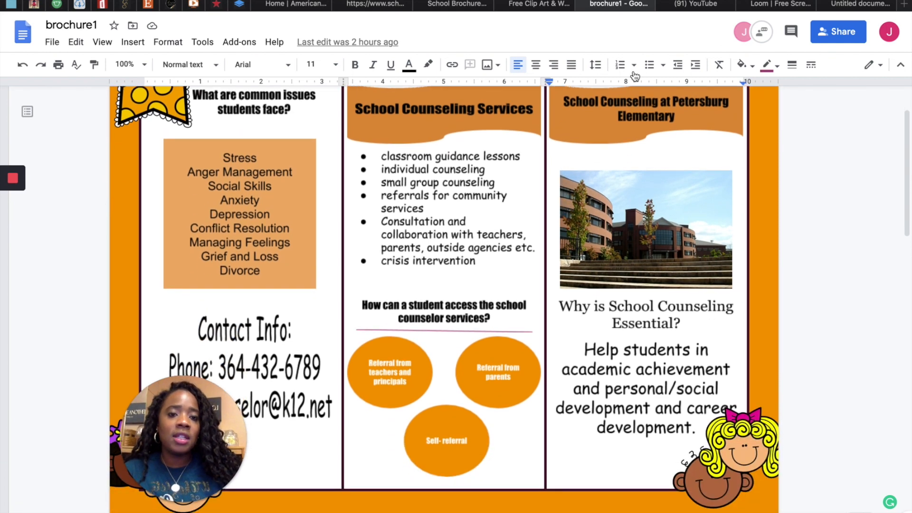